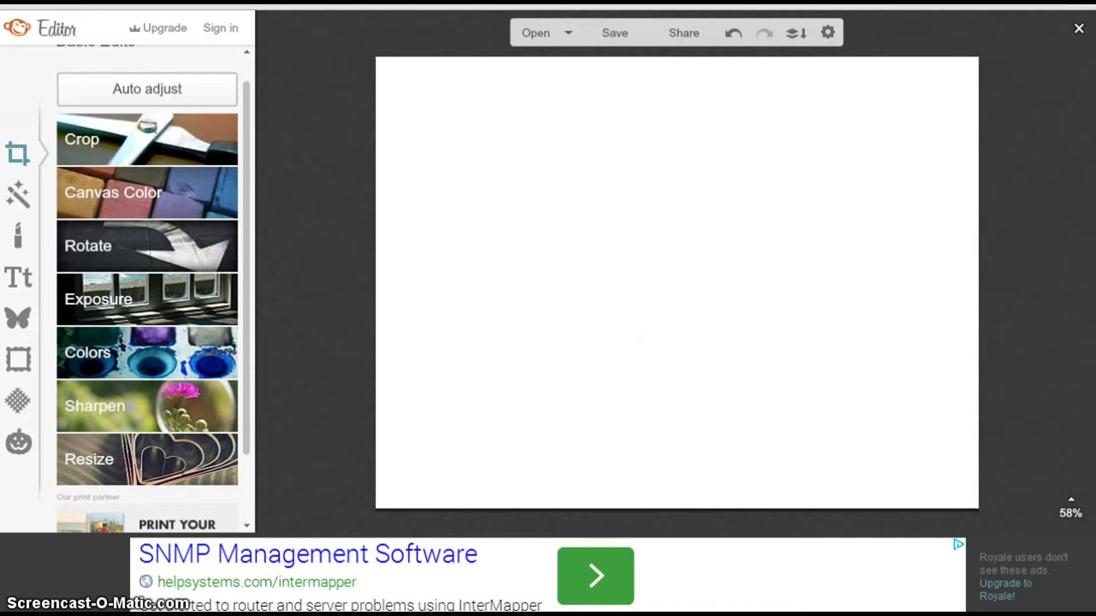
Step: Change the canvas color to orange ffa506 and apply it
{"action": "left_click", "coordinate": [142, 204]}
{"action": "left_click", "coordinate": [164, 275]}
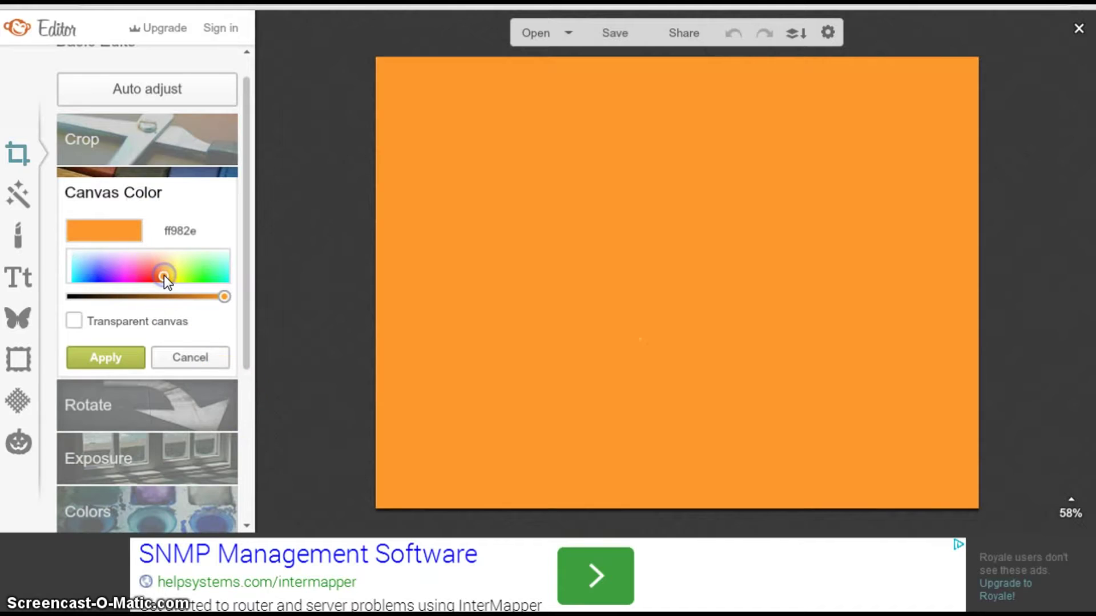
{"action": "left_click", "coordinate": [165, 271]}
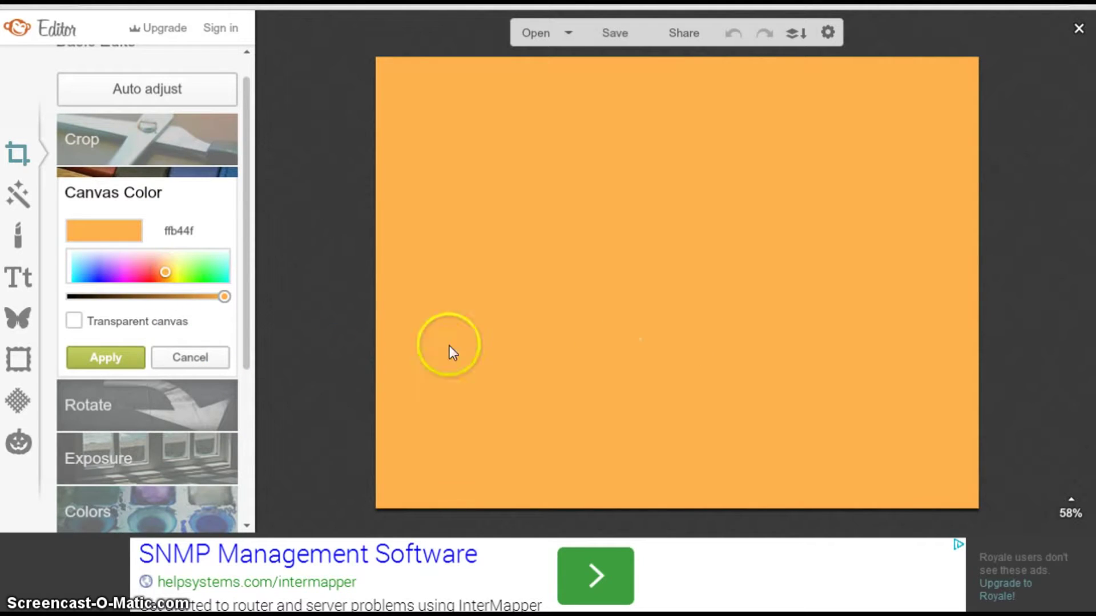
{"action": "left_click_drag", "start_coordinate": [169, 269], "coordinate": [166, 283]}
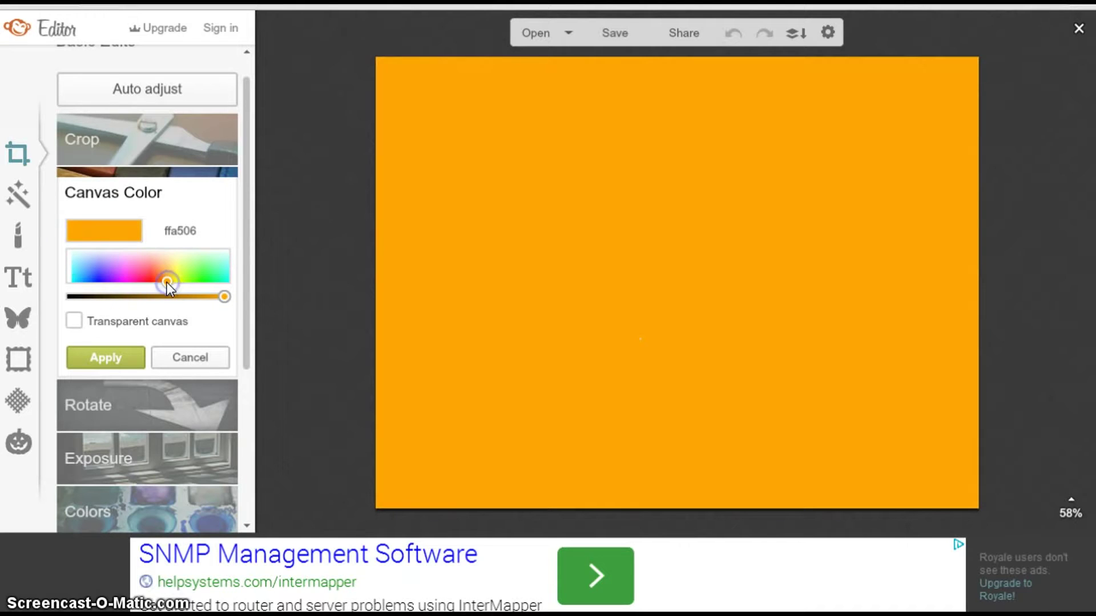
{"action": "left_click", "coordinate": [123, 357]}
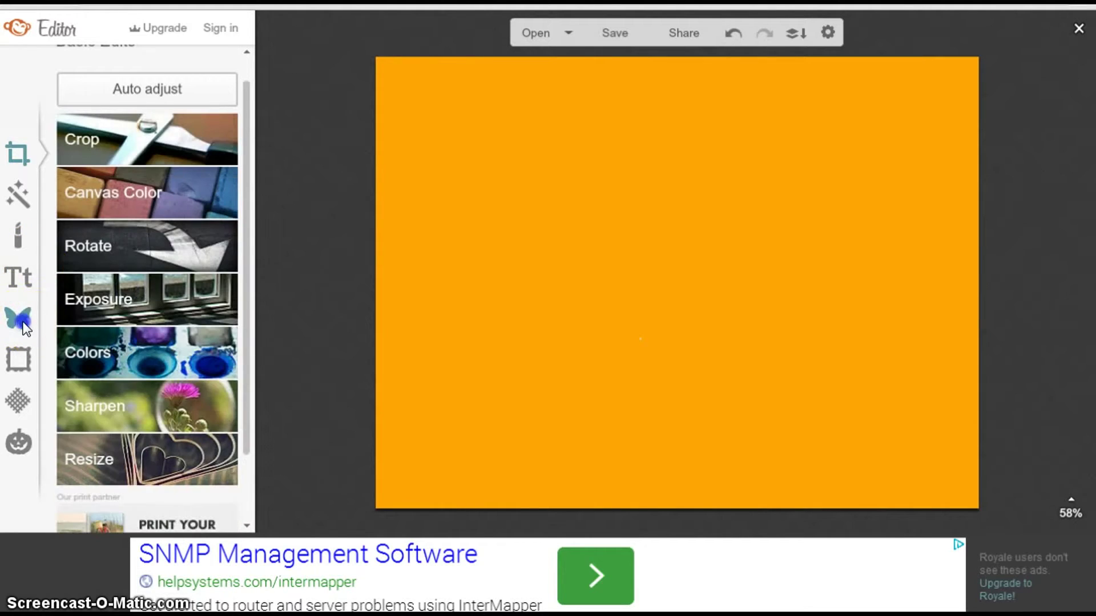
Step: Move the tiny stray overlay near the middle of the canvas off the canvas
{"action": "left_click", "coordinate": [23, 325]}
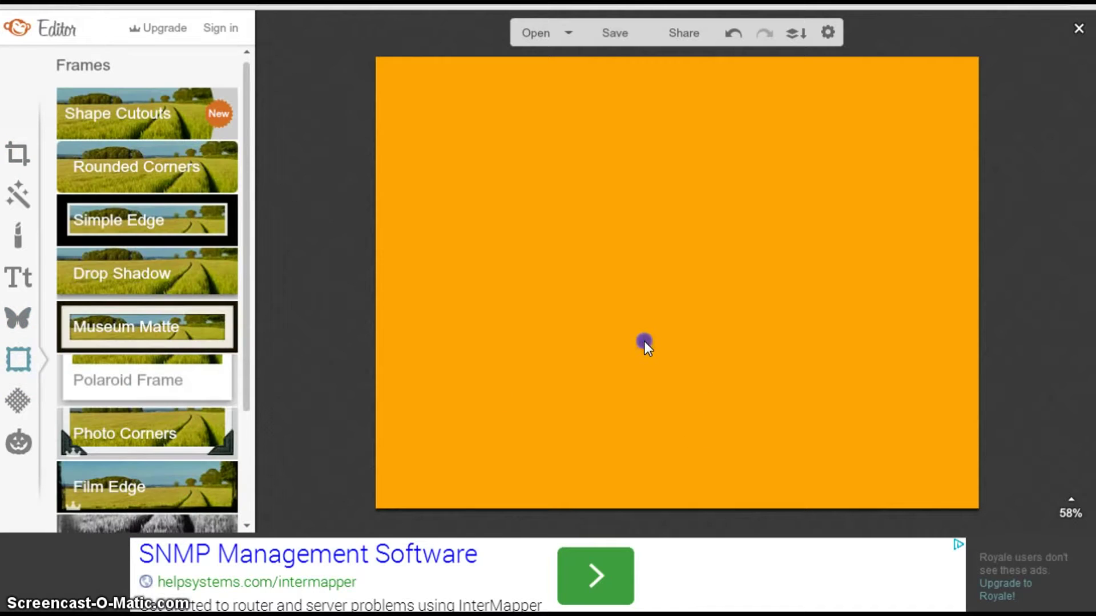
{"action": "left_click_drag", "start_coordinate": [639, 340], "coordinate": [593, 343]}
{"action": "left_click_drag", "start_coordinate": [342, 322], "coordinate": [330, 314]}
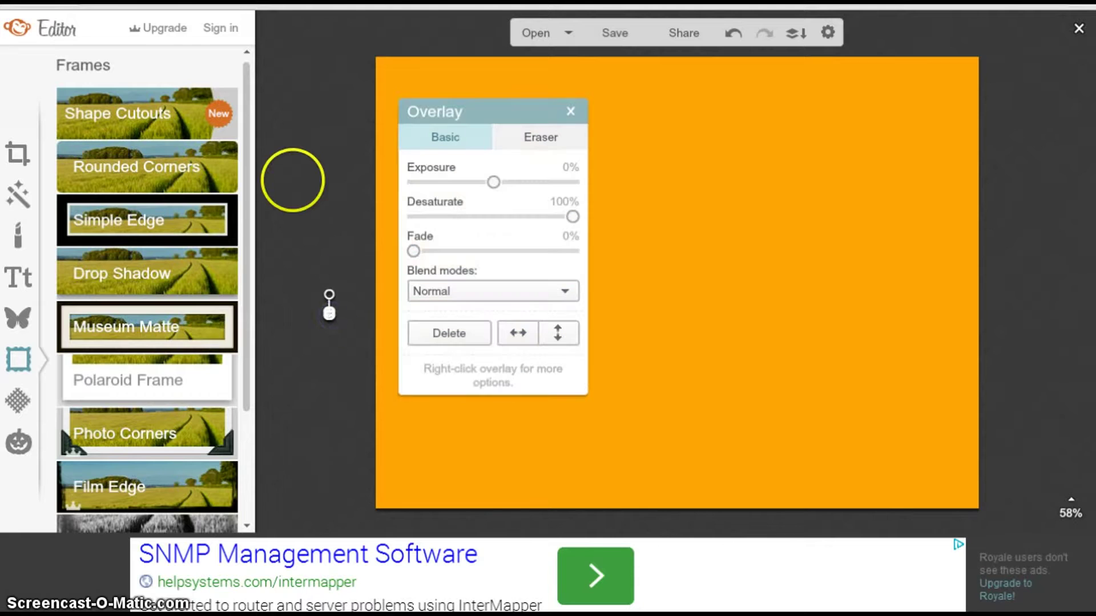
{"action": "left_click", "coordinate": [187, 117]}
{"action": "left_click_drag", "start_coordinate": [567, 275], "coordinate": [451, 293]}
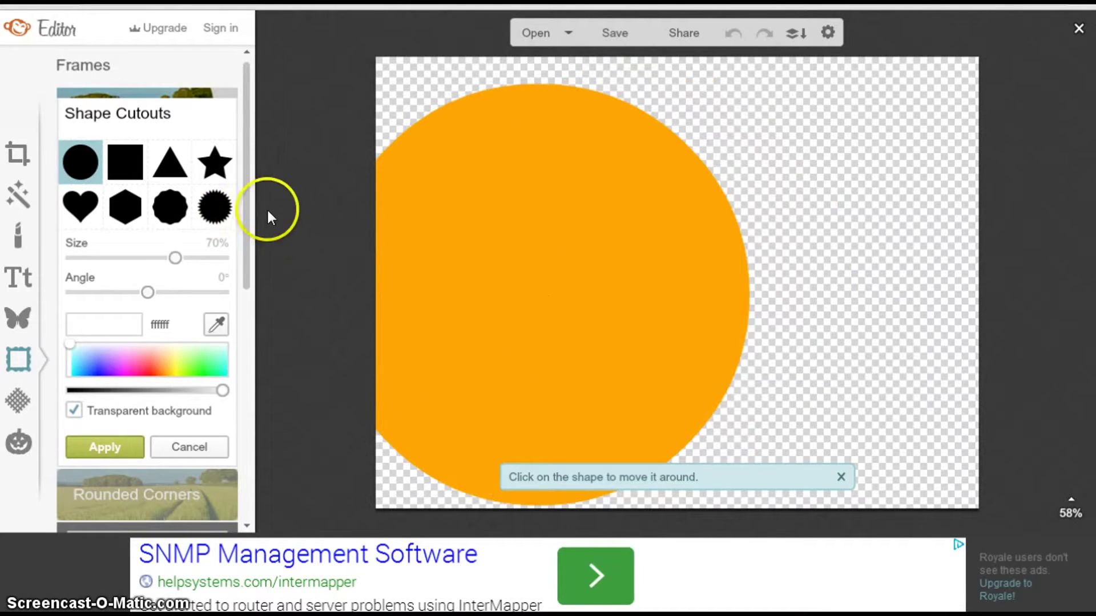
{"action": "left_click", "coordinate": [209, 438]}
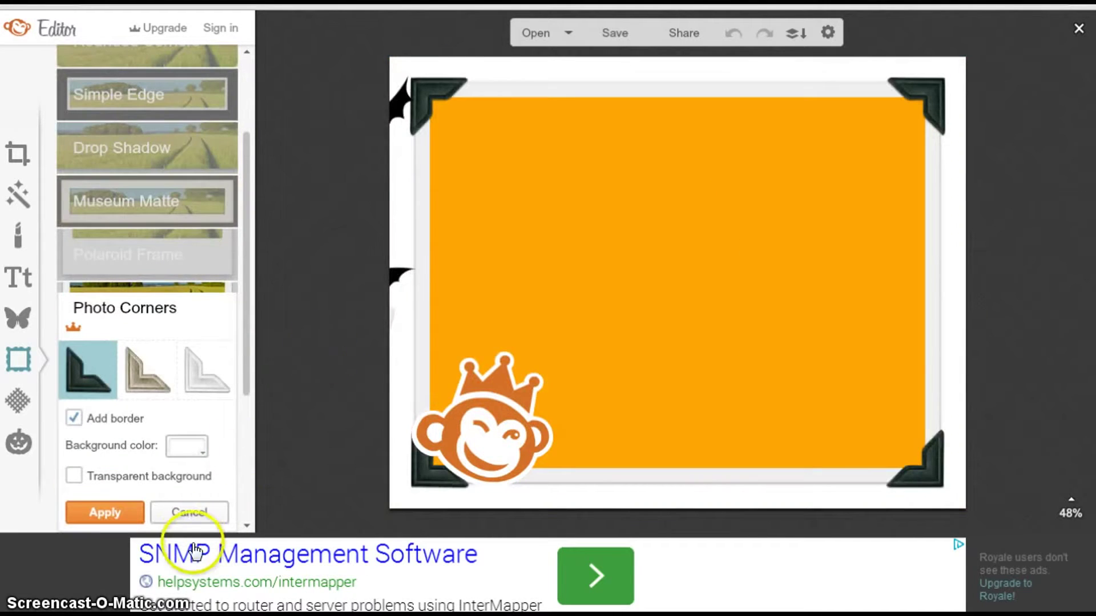
{"action": "left_click", "coordinate": [192, 513]}
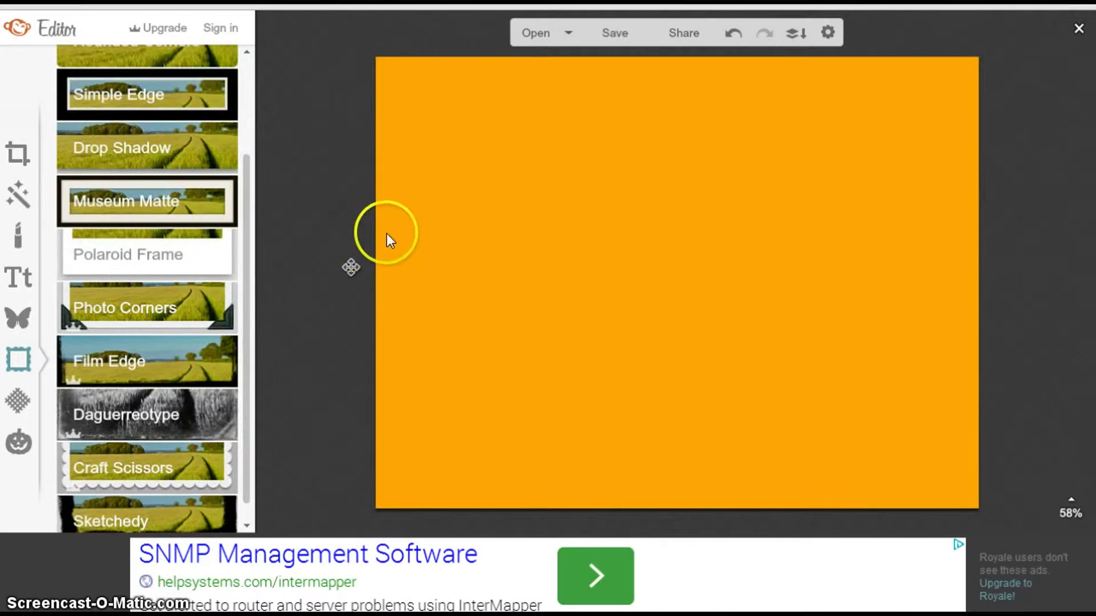
{"action": "scroll", "coordinate": [246, 320], "scroll_direction": "up", "scroll_amount": 1}
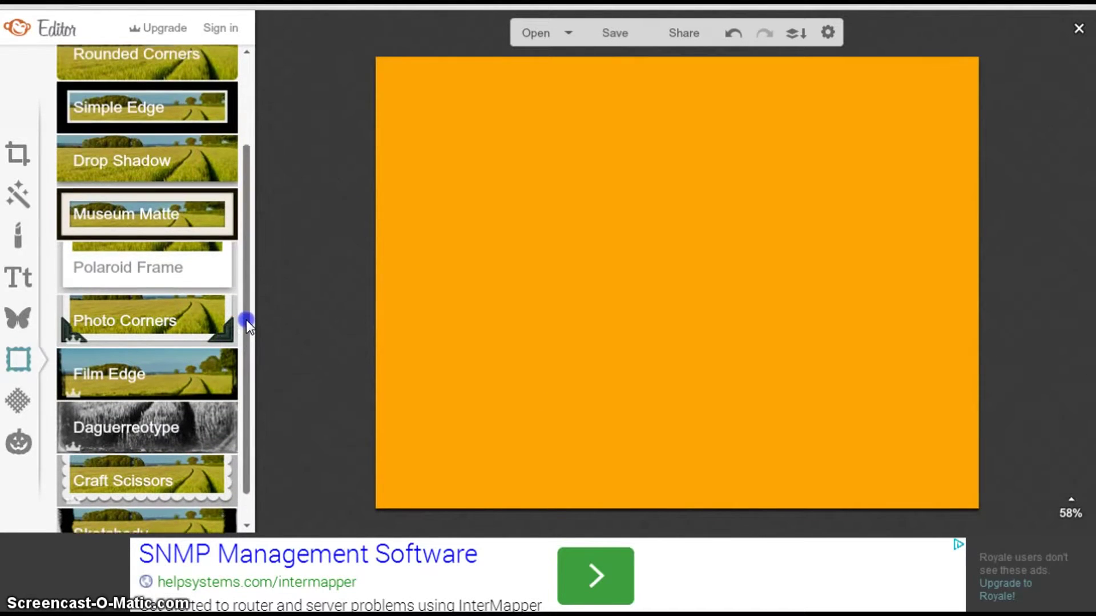
{"action": "scroll", "coordinate": [241, 291], "scroll_direction": "down", "scroll_amount": 2}
{"action": "left_click", "coordinate": [181, 228]}
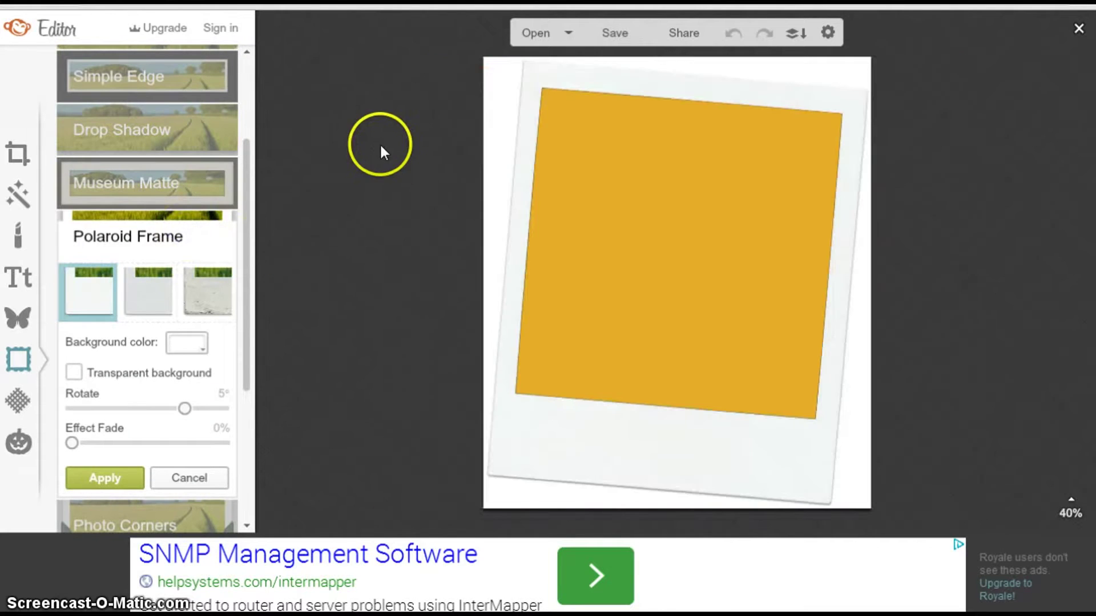
{"action": "left_click", "coordinate": [204, 479]}
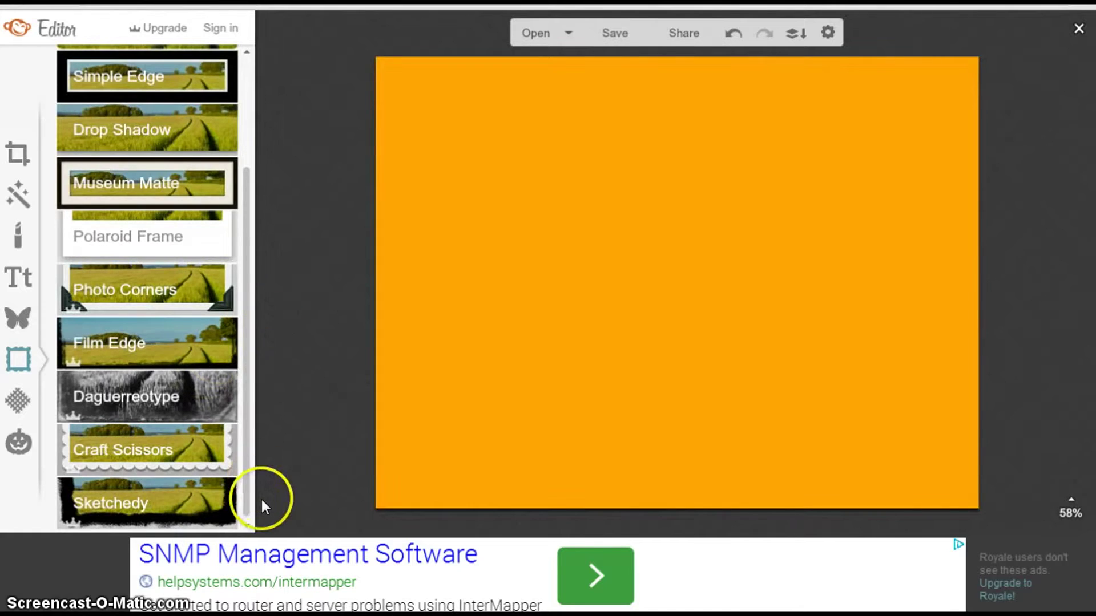
Step: Apply a Drop Shadow frame with the default black shadow and white background
{"action": "left_click_drag", "start_coordinate": [248, 479], "coordinate": [235, 316]}
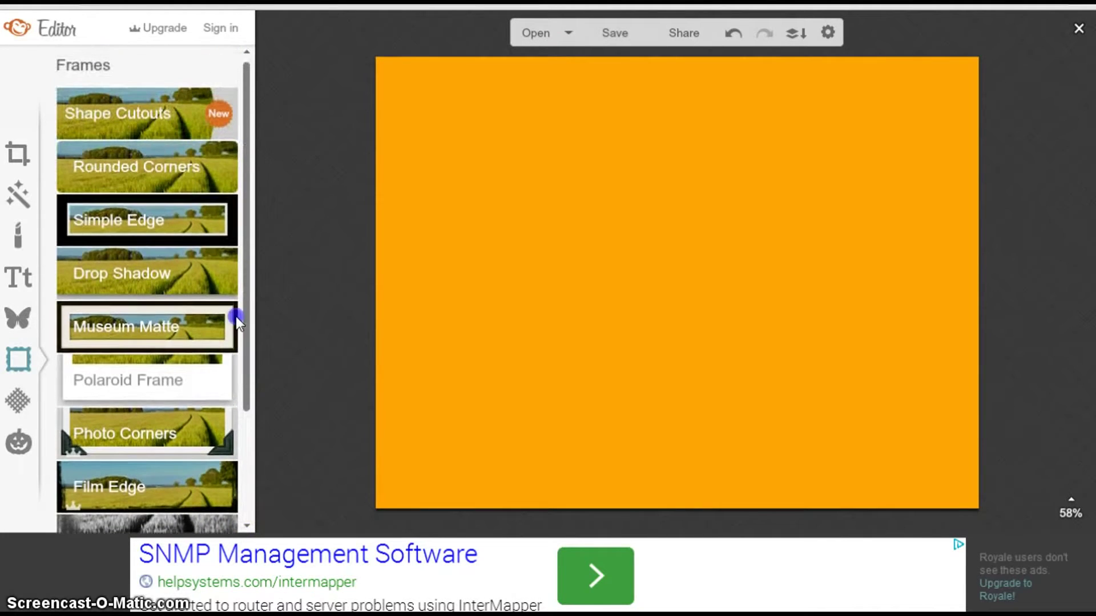
{"action": "left_click", "coordinate": [209, 282]}
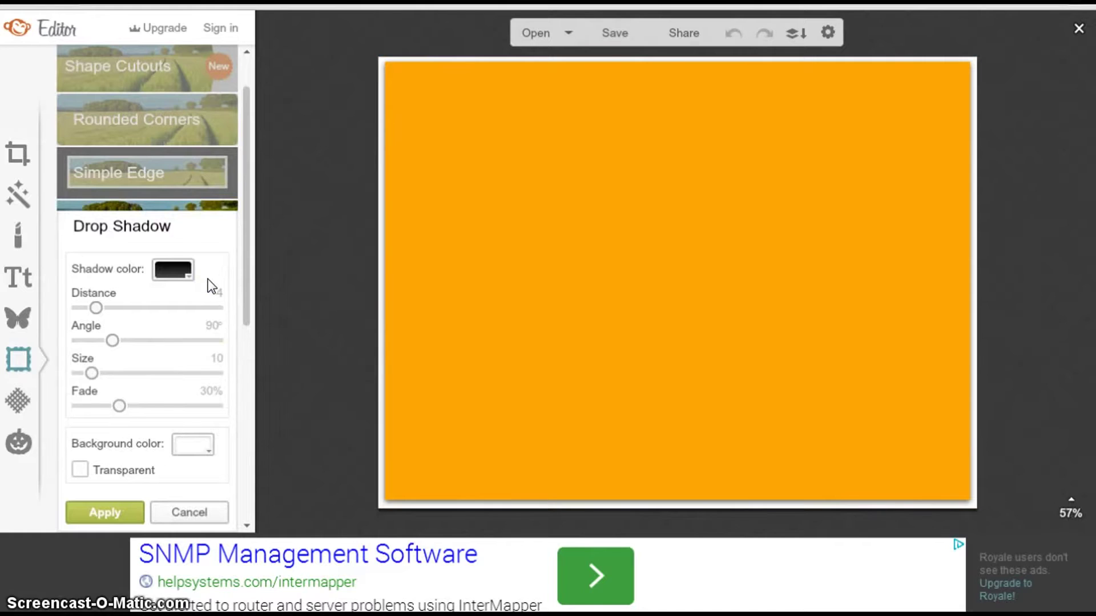
{"action": "left_click", "coordinate": [129, 451]}
{"action": "left_click", "coordinate": [105, 516]}
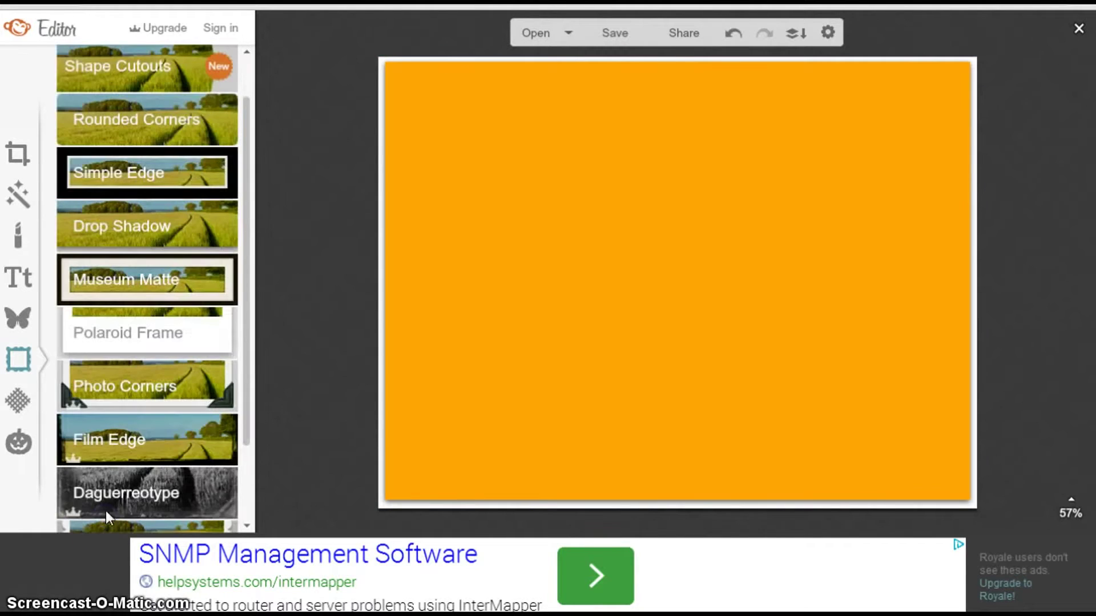
Step: Add a square from the Geometric overlays and place it in the left half of the canvas
{"action": "left_click", "coordinate": [26, 329]}
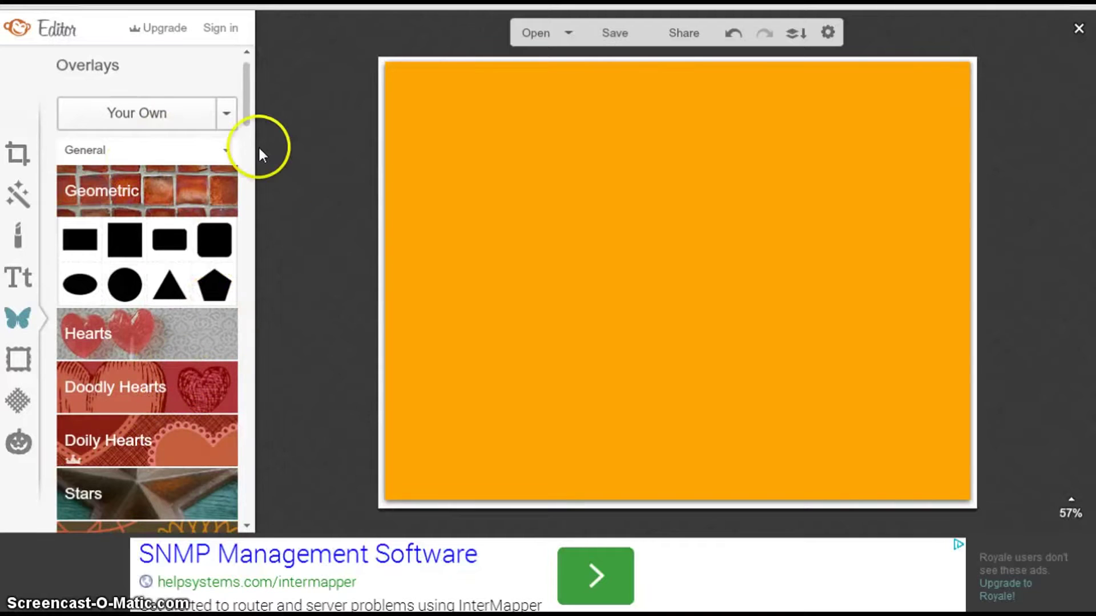
{"action": "left_click_drag", "start_coordinate": [248, 101], "coordinate": [238, 179]}
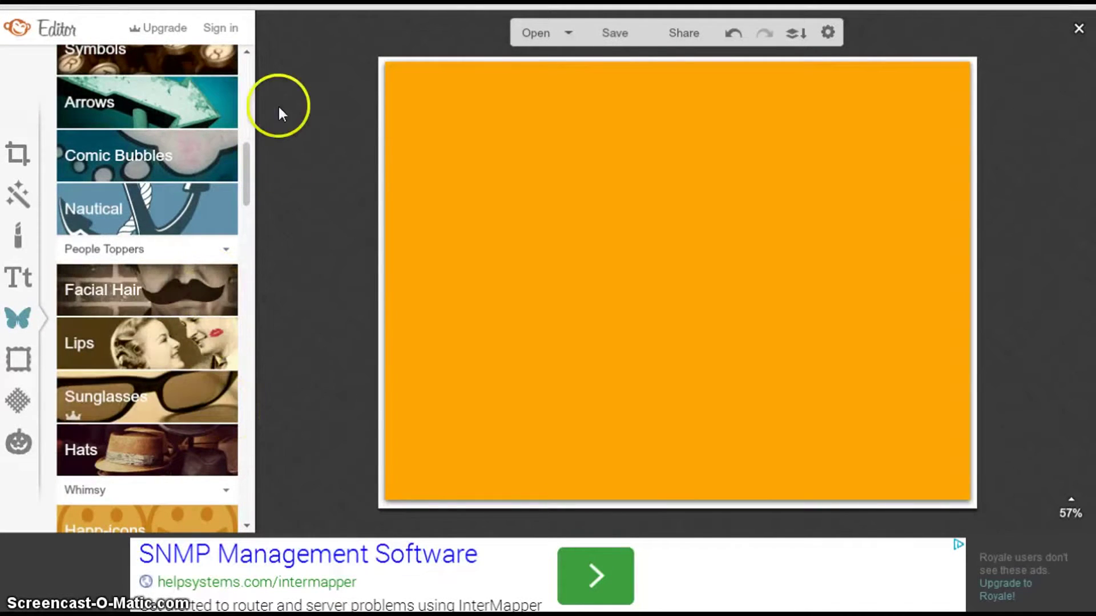
{"action": "scroll", "coordinate": [246, 179], "scroll_direction": "up", "scroll_amount": 3}
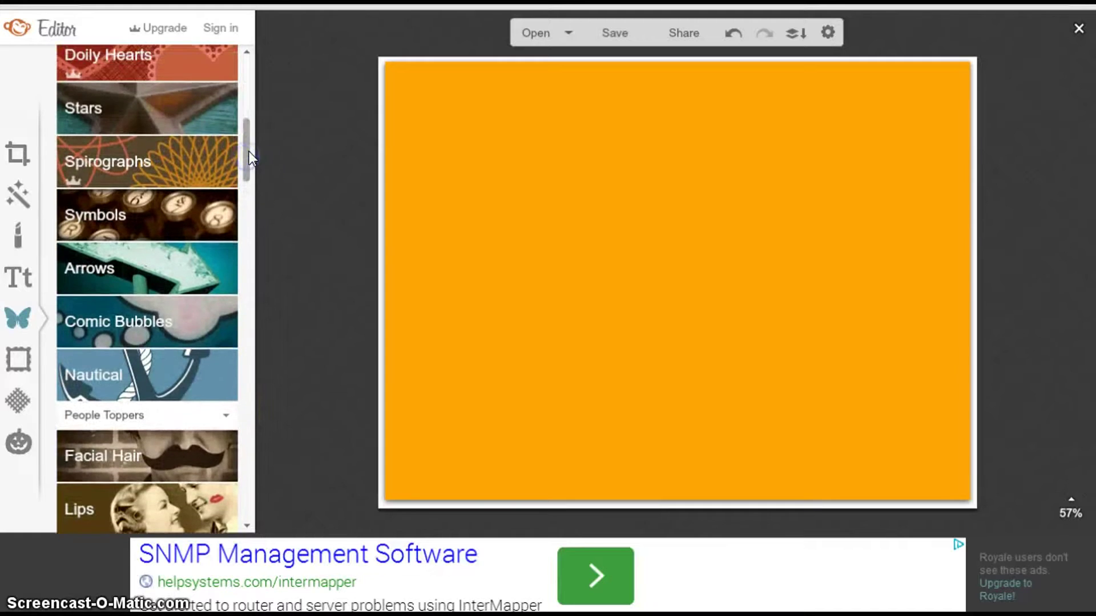
{"action": "left_click_drag", "start_coordinate": [252, 129], "coordinate": [249, 94]}
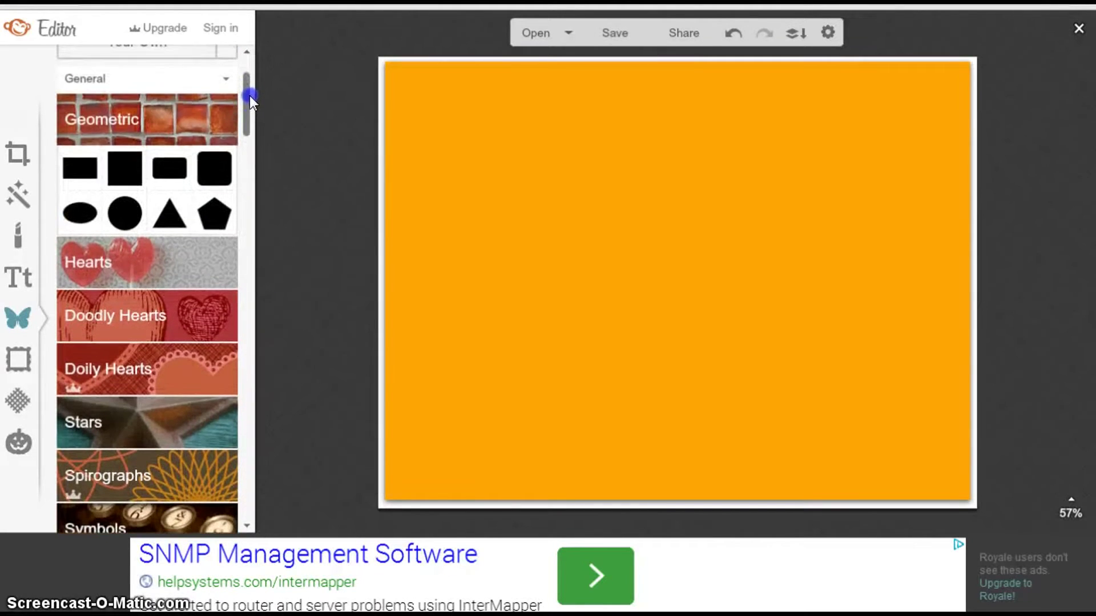
{"action": "left_click", "coordinate": [108, 170]}
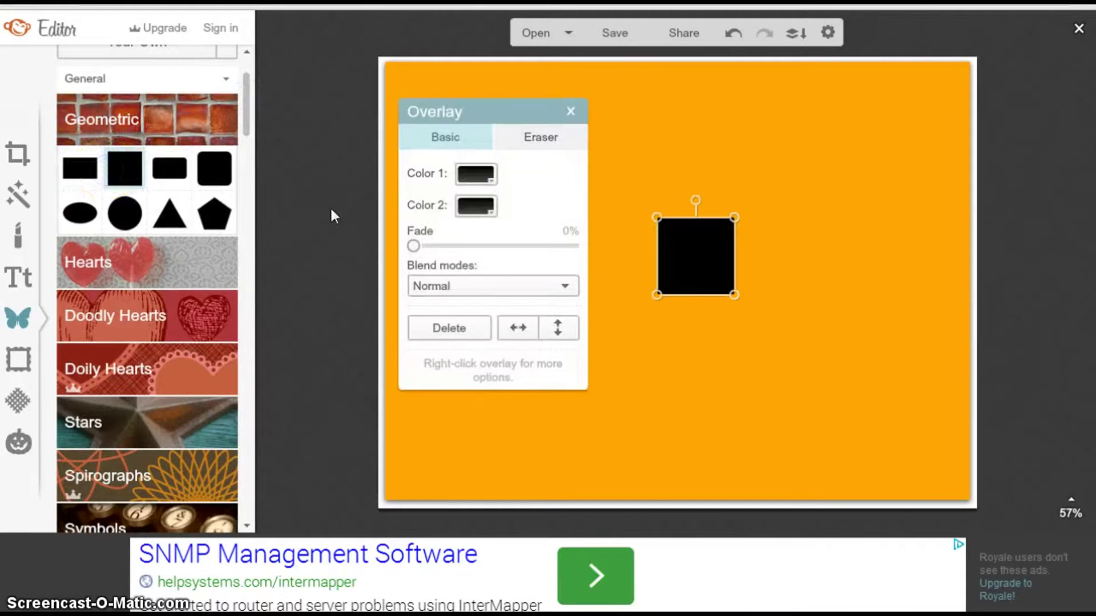
{"action": "left_click_drag", "start_coordinate": [691, 269], "coordinate": [517, 285]}
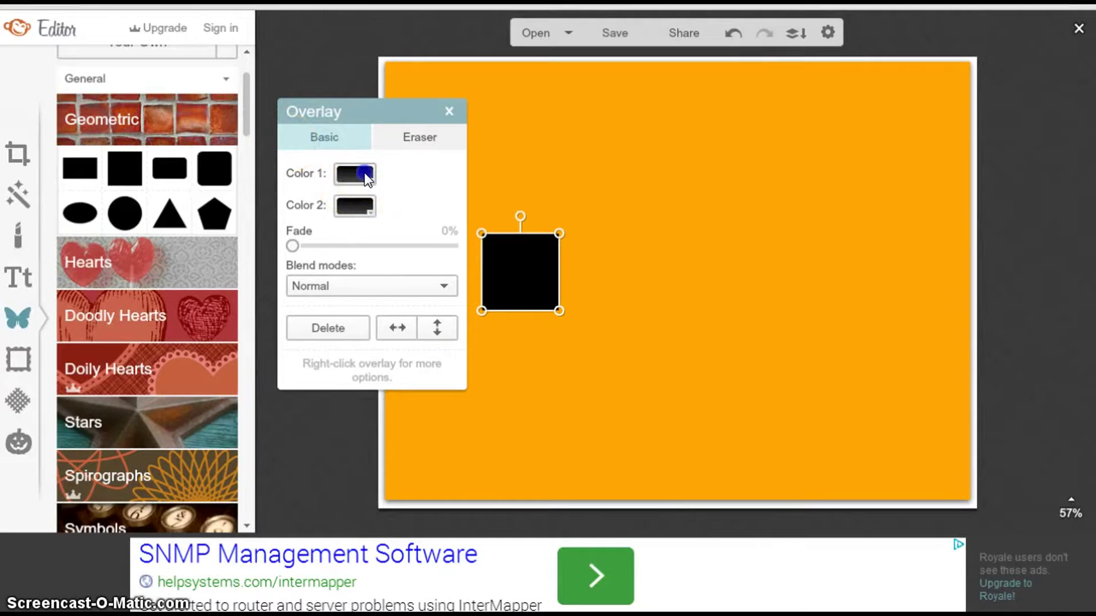
{"action": "left_click", "coordinate": [364, 172]}
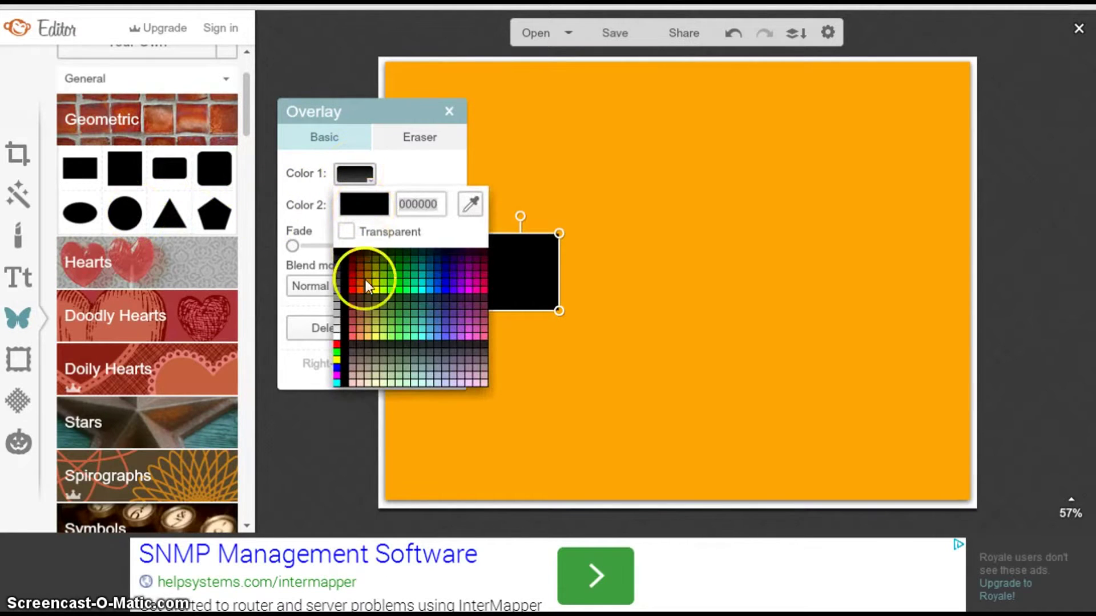
{"action": "left_click", "coordinate": [338, 336]}
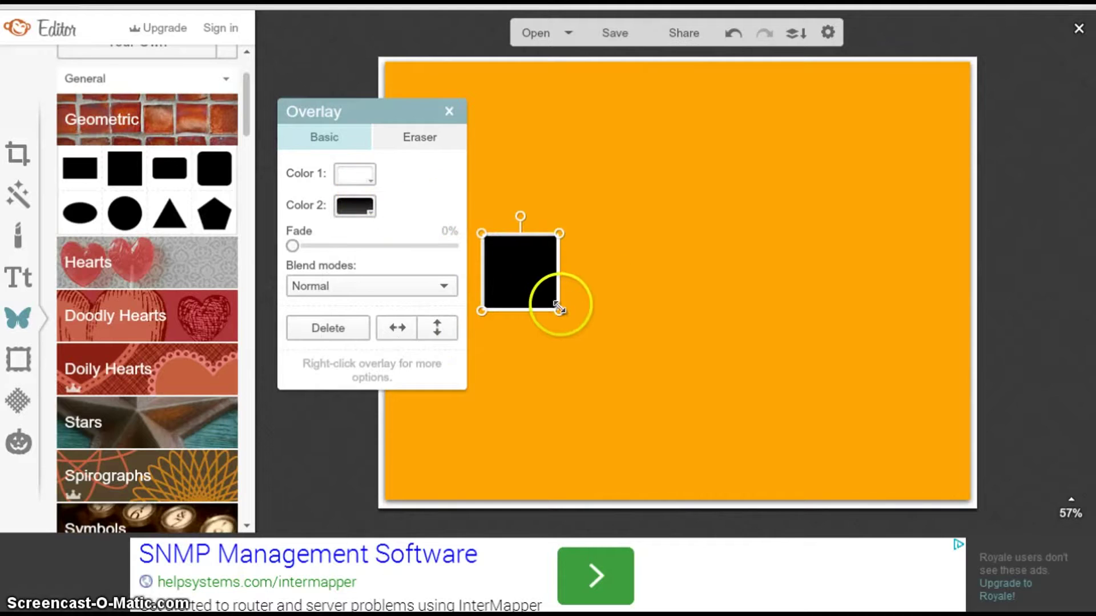
{"action": "left_click", "coordinate": [587, 351]}
{"action": "left_click", "coordinate": [532, 276]}
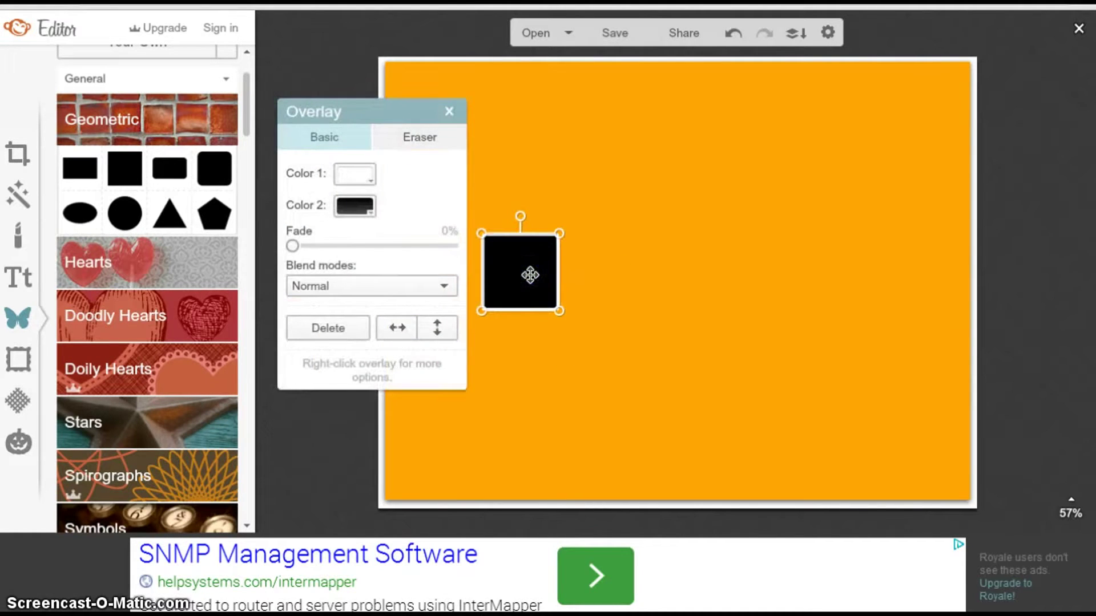
{"action": "left_click", "coordinate": [365, 216]}
{"action": "left_click", "coordinate": [358, 203]}
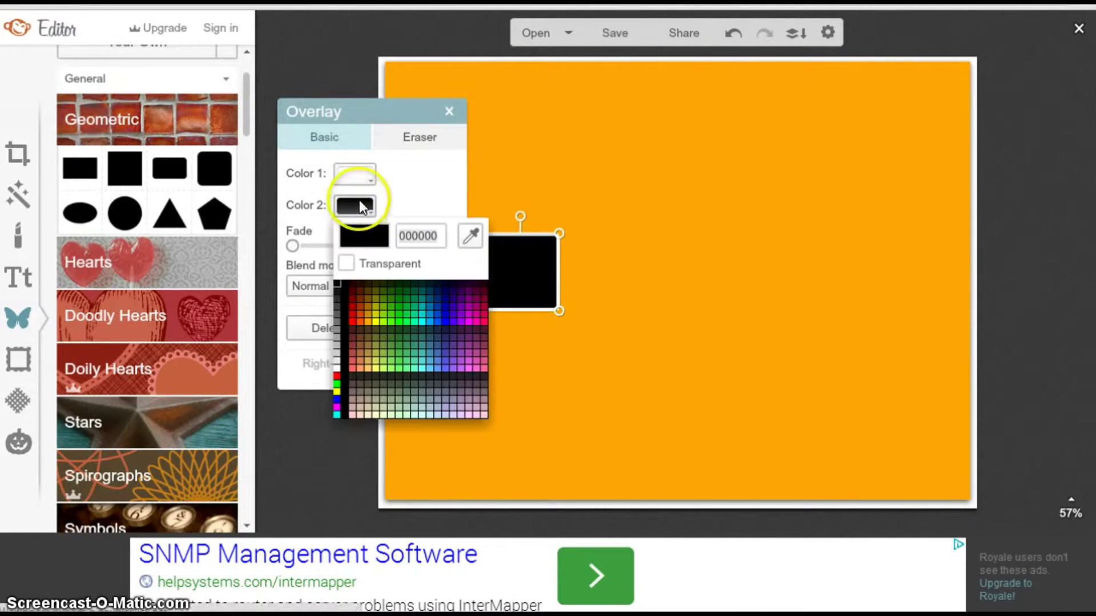
{"action": "left_click", "coordinate": [344, 297]}
{"action": "left_click", "coordinate": [360, 177]}
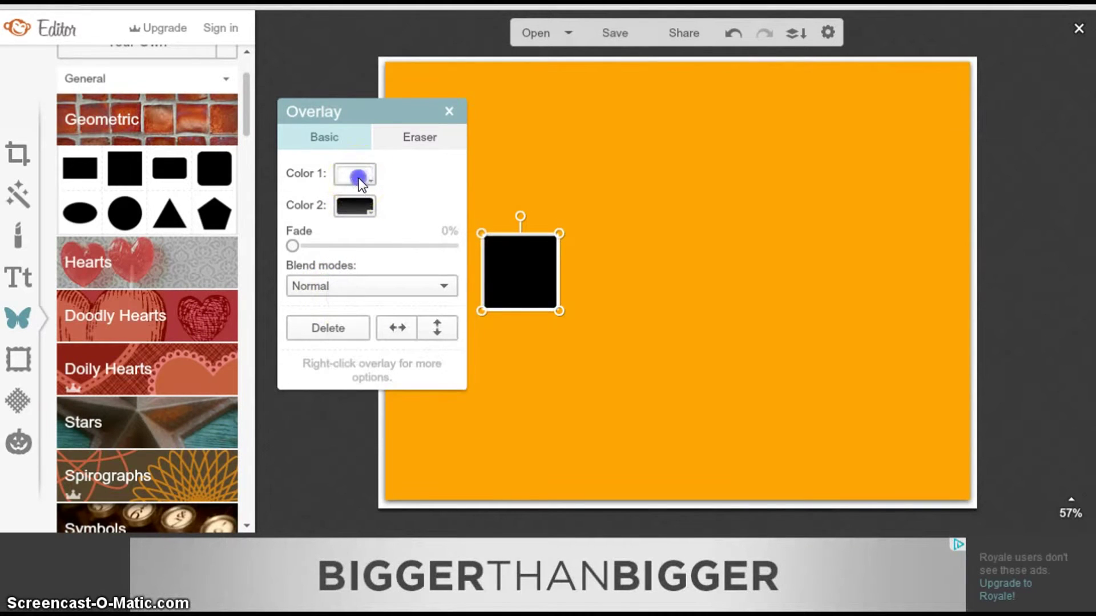
{"action": "left_click", "coordinate": [346, 274]}
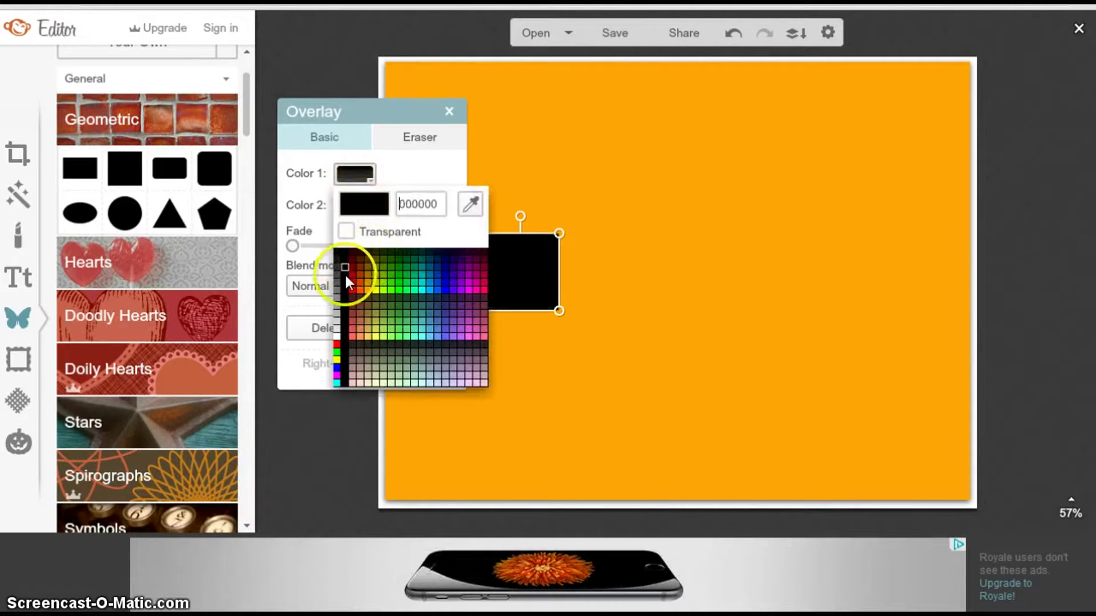
Step: Set the square's Color 2 to white ffffff for a white fill inside the black outline
{"action": "left_click", "coordinate": [349, 217]}
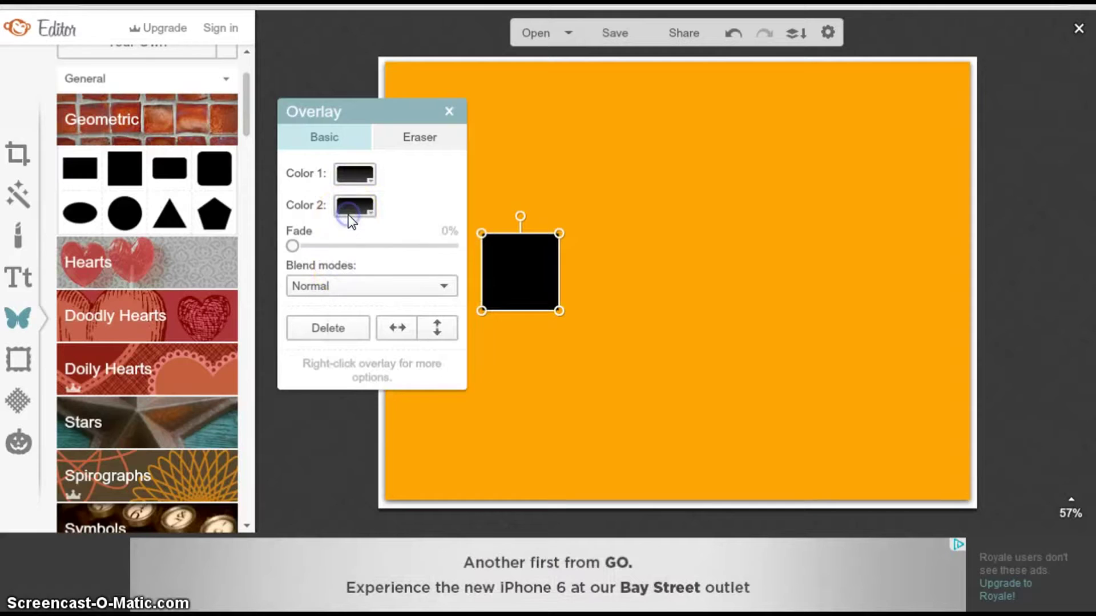
{"action": "left_click", "coordinate": [351, 185]}
{"action": "left_click", "coordinate": [351, 208]}
{"action": "left_click", "coordinate": [337, 367]}
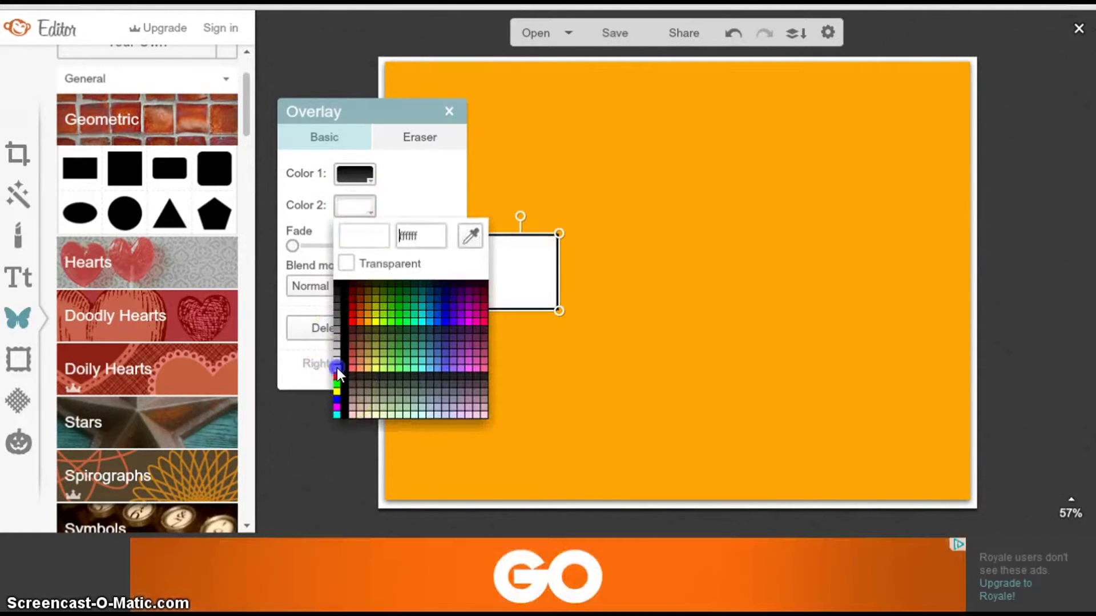
{"action": "left_click", "coordinate": [548, 349]}
Step: Enlarge the white square to about twice its size and reposition it in the left half of the canvas
{"action": "left_click", "coordinate": [558, 309]}
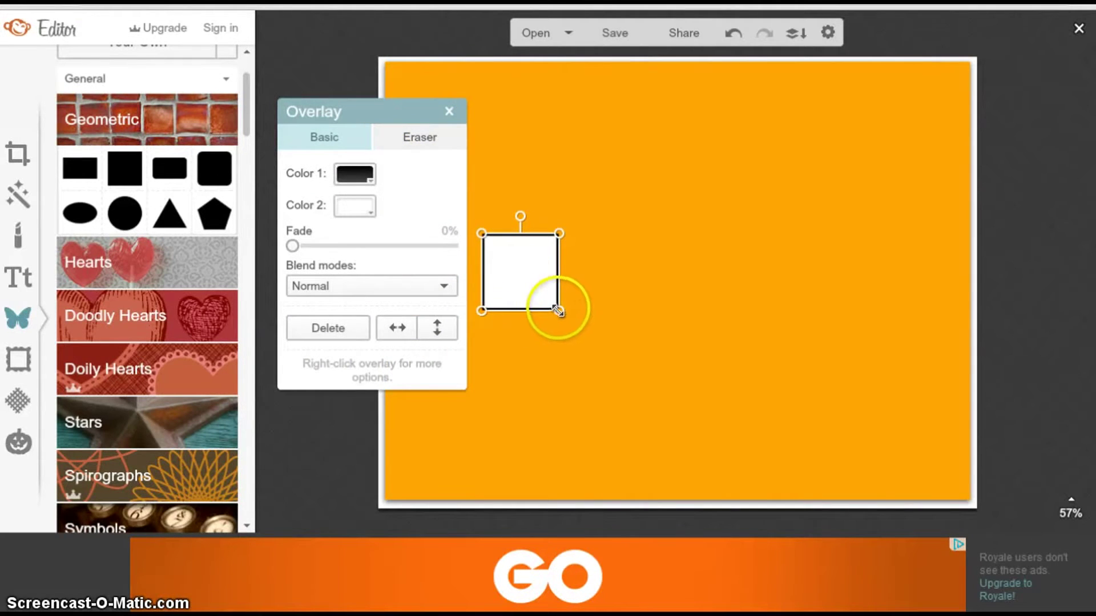
{"action": "left_click_drag", "start_coordinate": [559, 310], "coordinate": [653, 396]}
{"action": "left_click_drag", "start_coordinate": [606, 343], "coordinate": [559, 285]}
Step: Duplicate the white square and place the copy level with the original in the right half of the canvas
{"action": "right_click", "coordinate": [560, 283]}
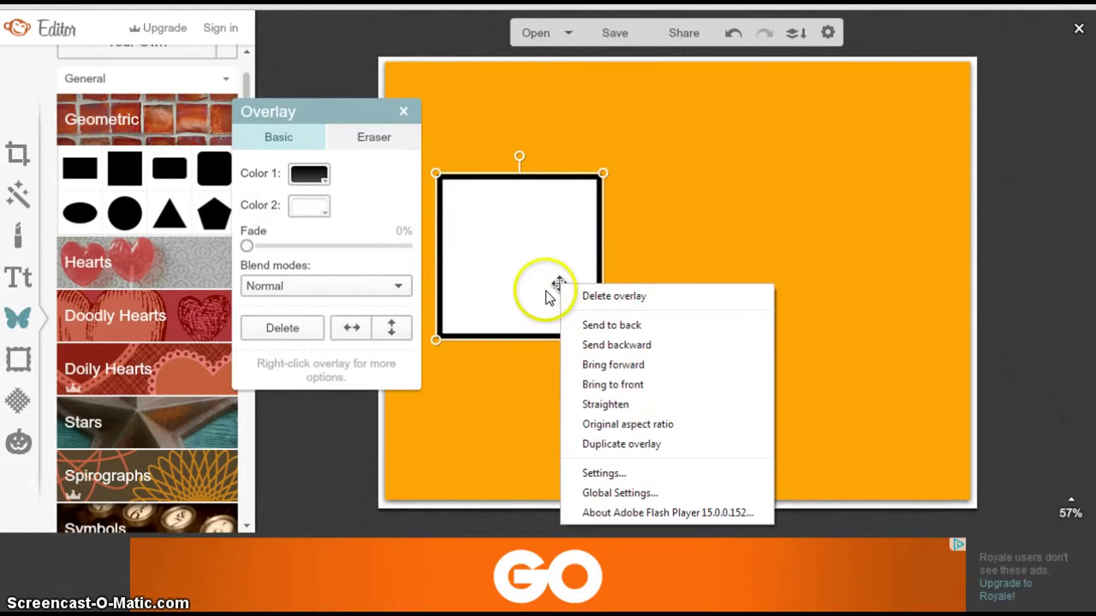
{"action": "left_click", "coordinate": [622, 443]}
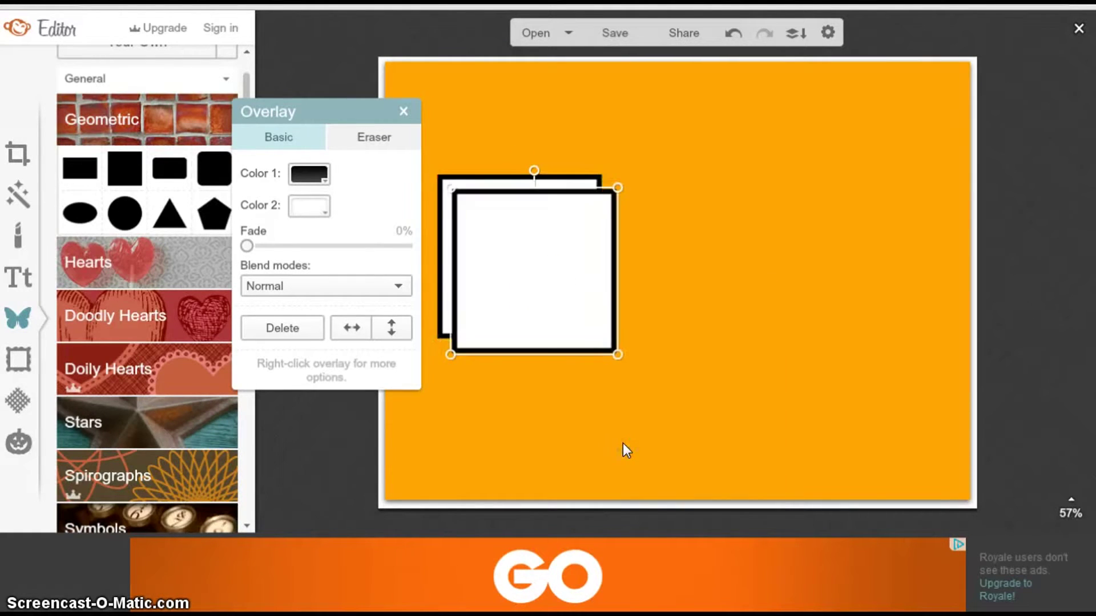
{"action": "left_click_drag", "start_coordinate": [533, 276], "coordinate": [835, 262]}
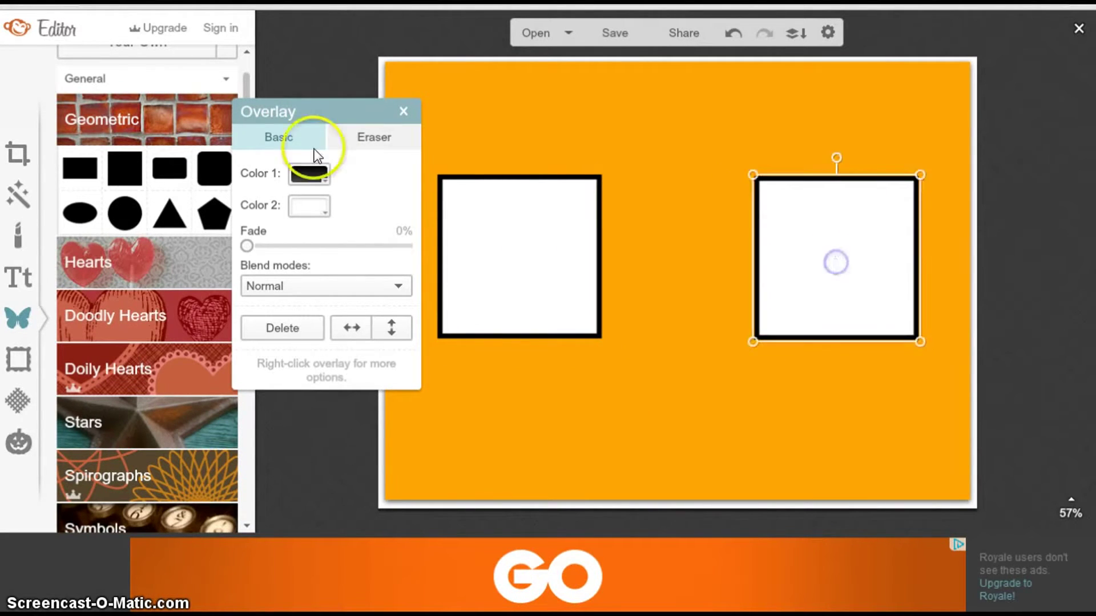
{"action": "left_click", "coordinate": [407, 111]}
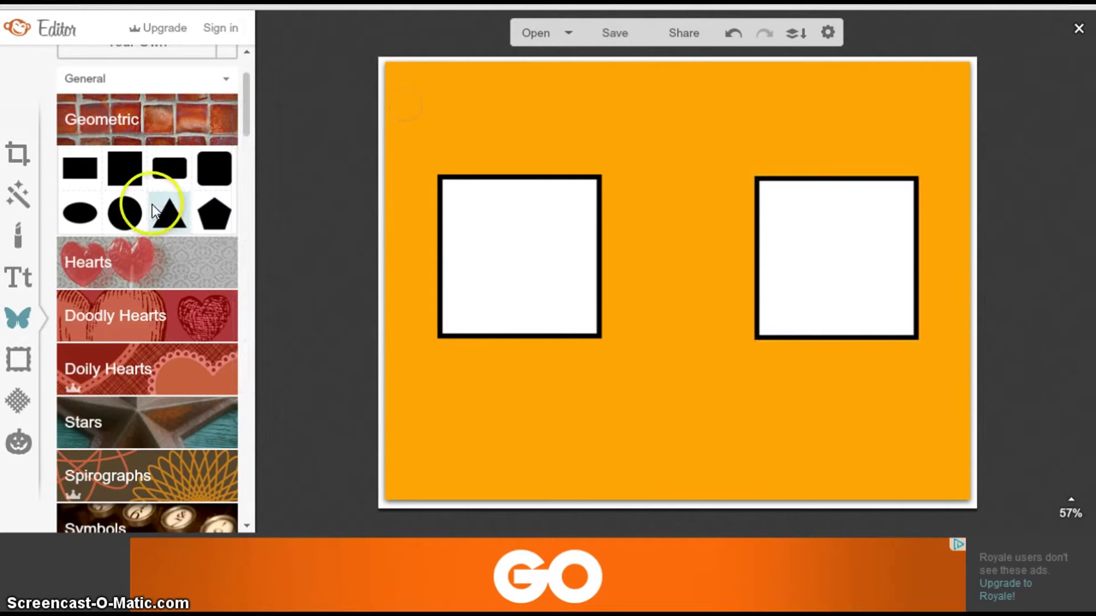
{"action": "left_click", "coordinate": [125, 169]}
{"action": "left_click", "coordinate": [403, 111]}
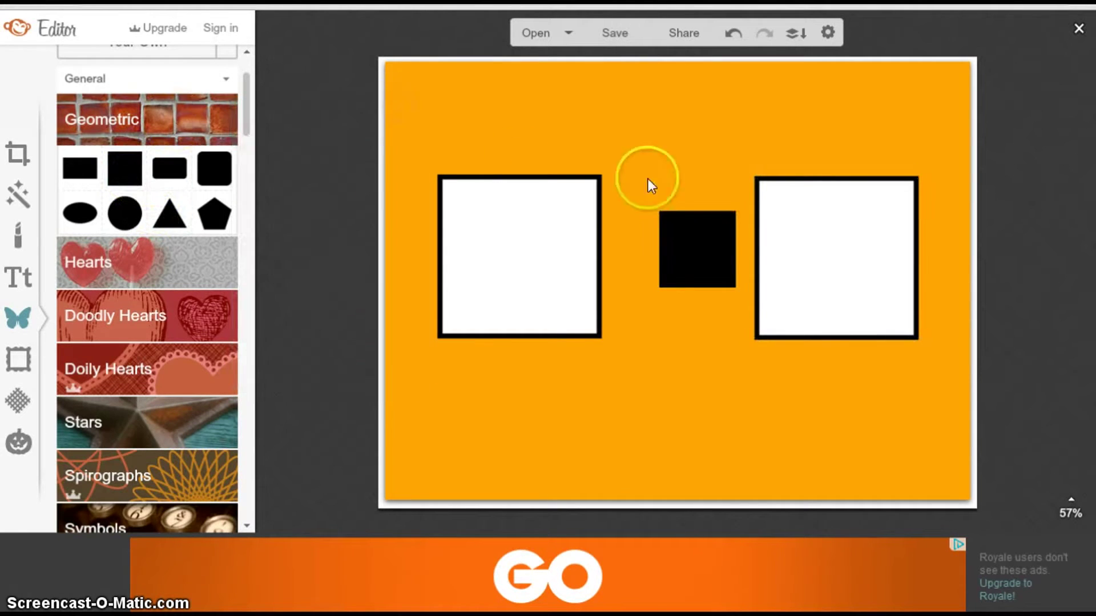
{"action": "left_click", "coordinate": [708, 246]}
{"action": "left_click_drag", "start_coordinate": [763, 254], "coordinate": [289, 51]}
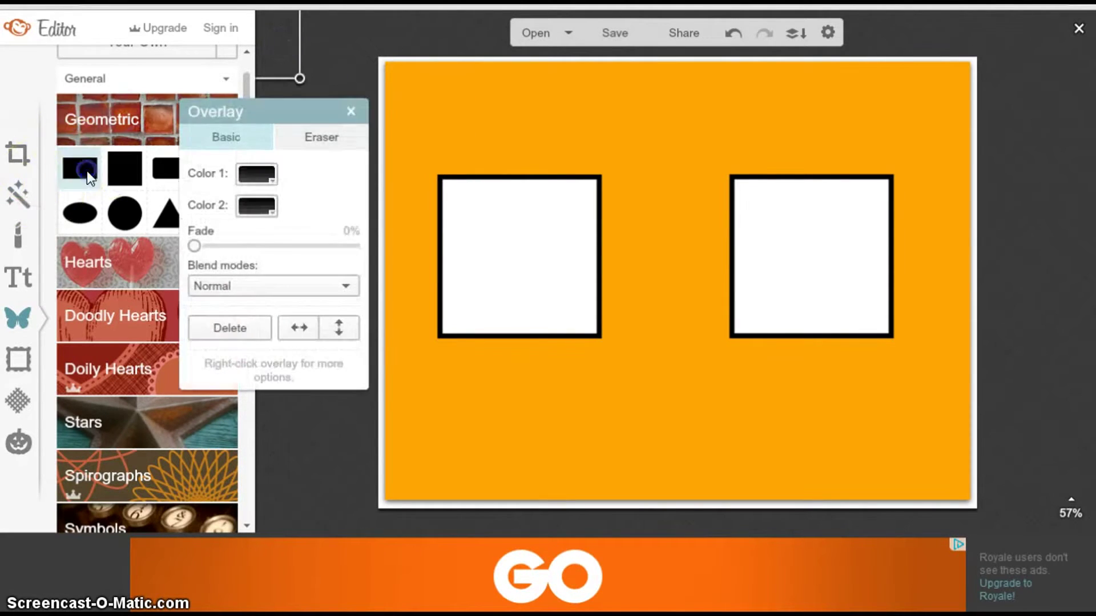
Step: Try a black Geometric rectangle stretched into a band across the full canvas width, directly above the two white squares
{"action": "left_click", "coordinate": [87, 170]}
{"action": "left_click_drag", "start_coordinate": [656, 221], "coordinate": [558, 188]}
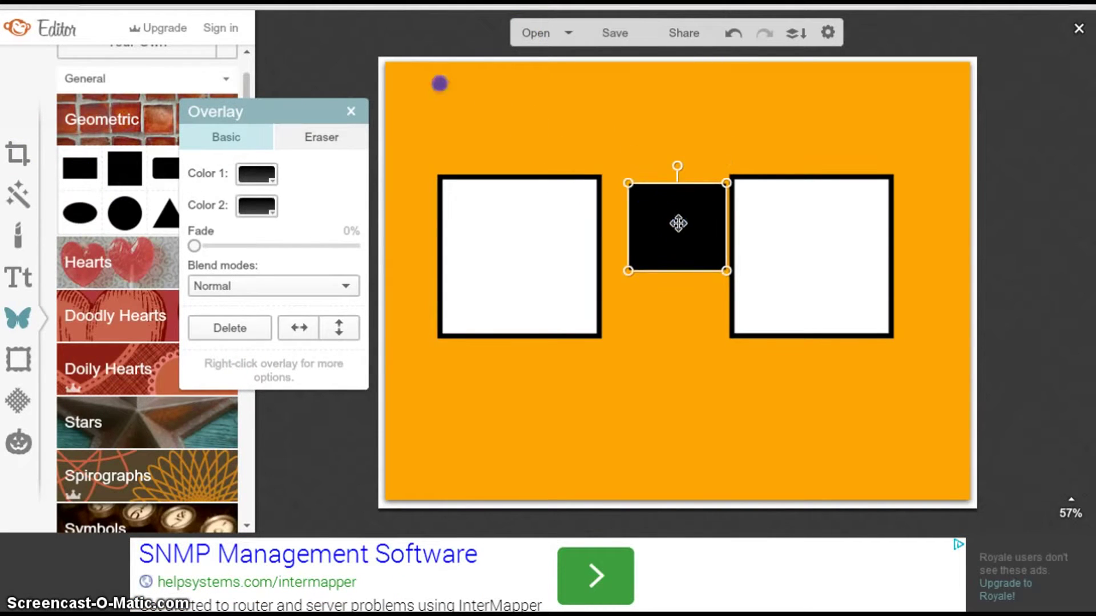
{"action": "left_click_drag", "start_coordinate": [678, 224], "coordinate": [999, 80]}
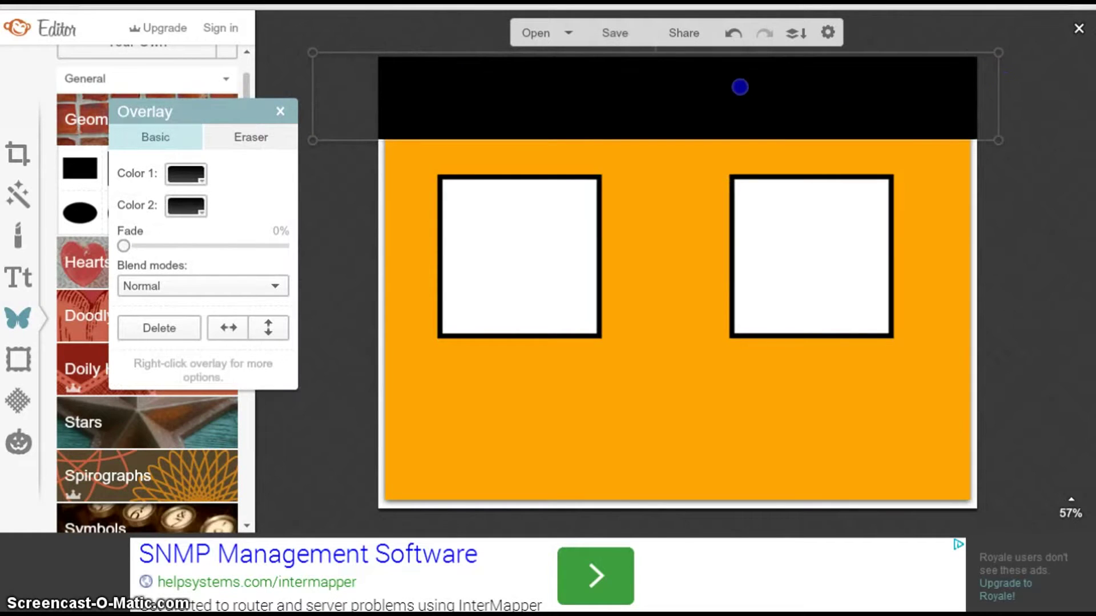
{"action": "left_click_drag", "start_coordinate": [740, 87], "coordinate": [1027, 101]}
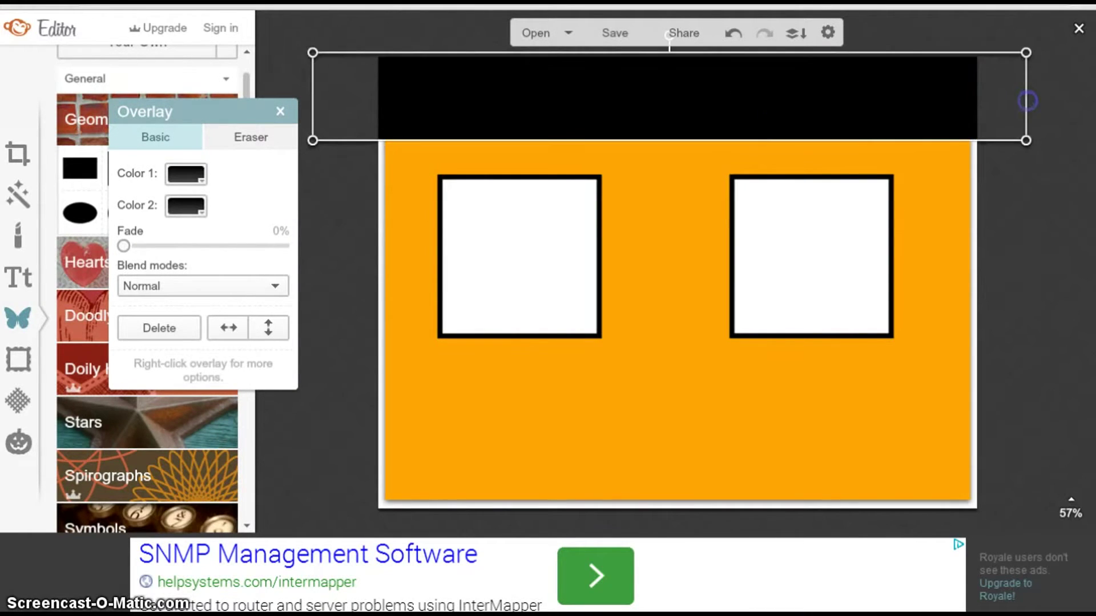
{"action": "left_click_drag", "start_coordinate": [753, 100], "coordinate": [765, 138]}
{"action": "left_click", "coordinate": [687, 430]}
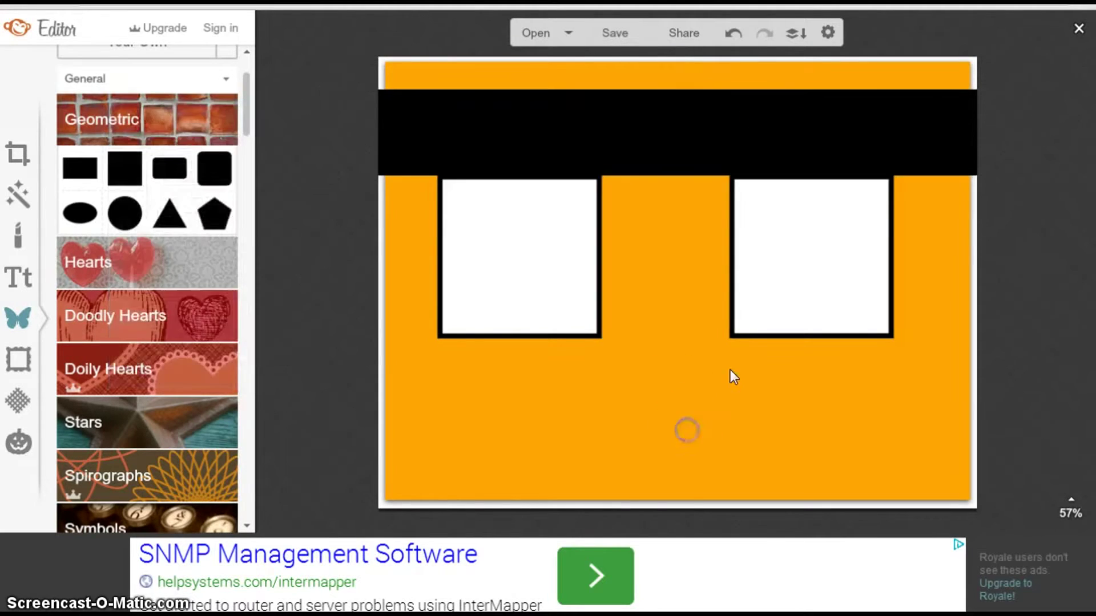
Step: Move the right white square closer to the canvas's right edge, keeping it level with the left one
{"action": "left_click", "coordinate": [788, 282]}
{"action": "left_click_drag", "start_coordinate": [788, 282], "coordinate": [837, 276]}
{"action": "left_click", "coordinate": [1064, 172]}
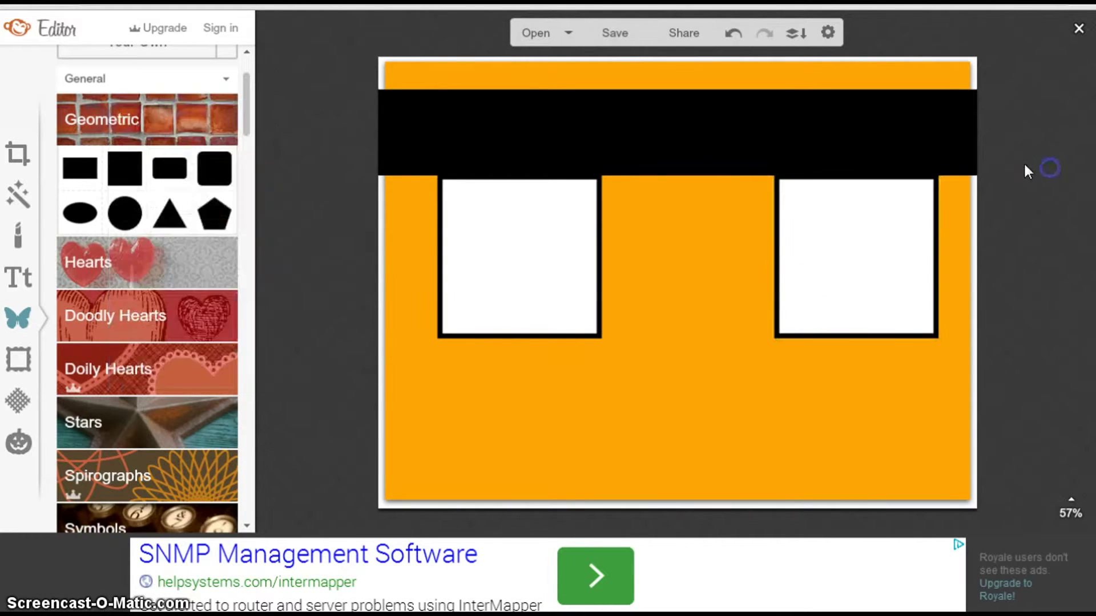
Step: Remove the black band from the canvas
{"action": "left_click_drag", "start_coordinate": [673, 139], "coordinate": [208, 77]}
{"action": "left_click", "coordinate": [326, 131]}
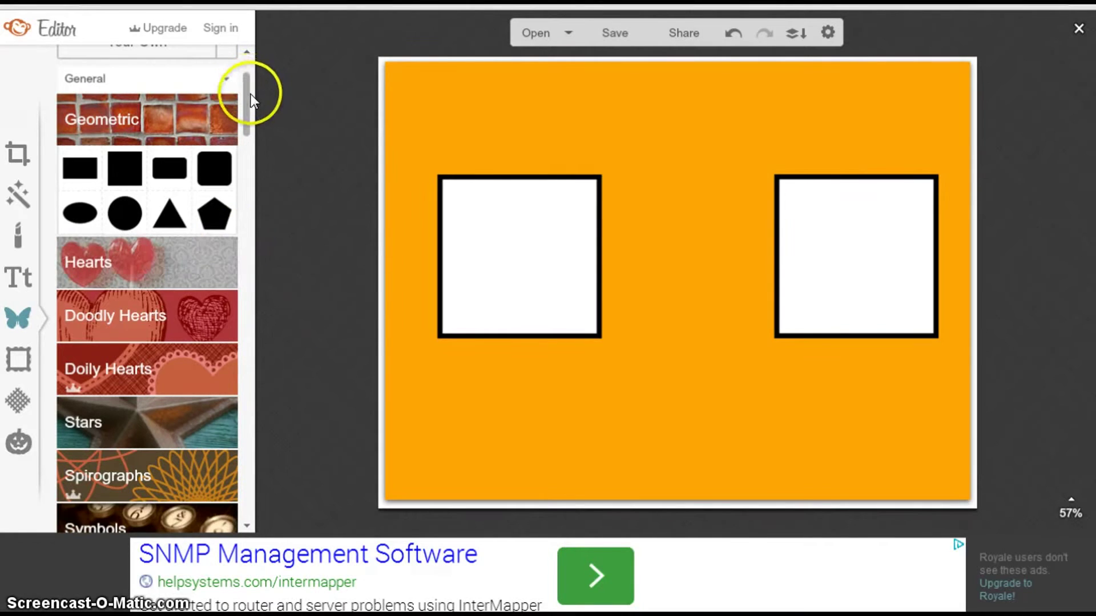
Step: Add the skull-and-star garland from the Trick or Treat theme's Grim Garlands and fit it to the width of the left square's bottom edge
{"action": "left_click_drag", "start_coordinate": [252, 93], "coordinate": [240, 556]}
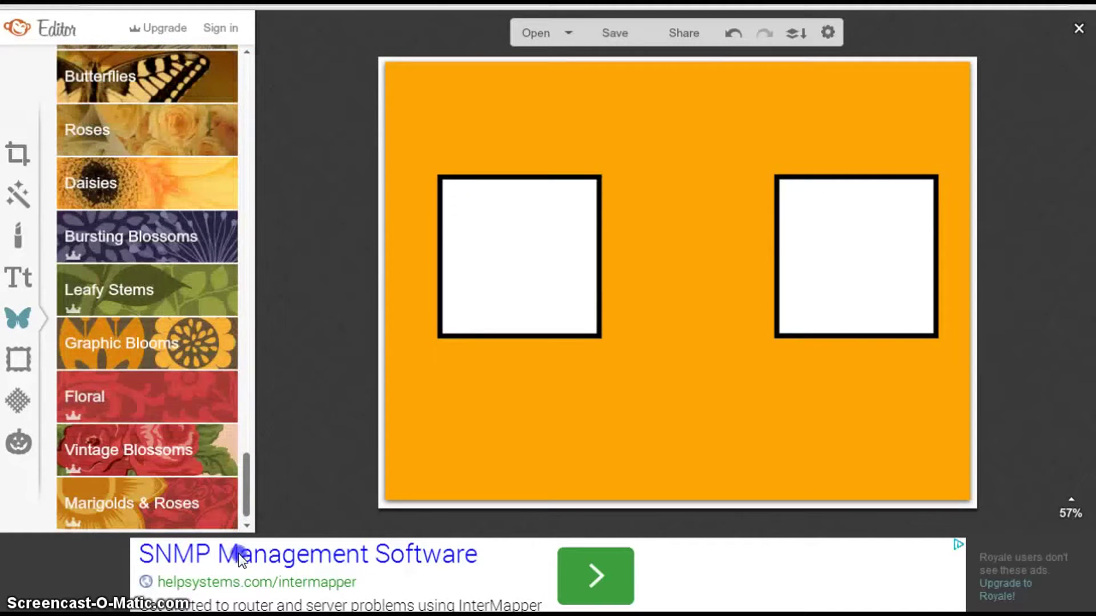
{"action": "left_click", "coordinate": [23, 447]}
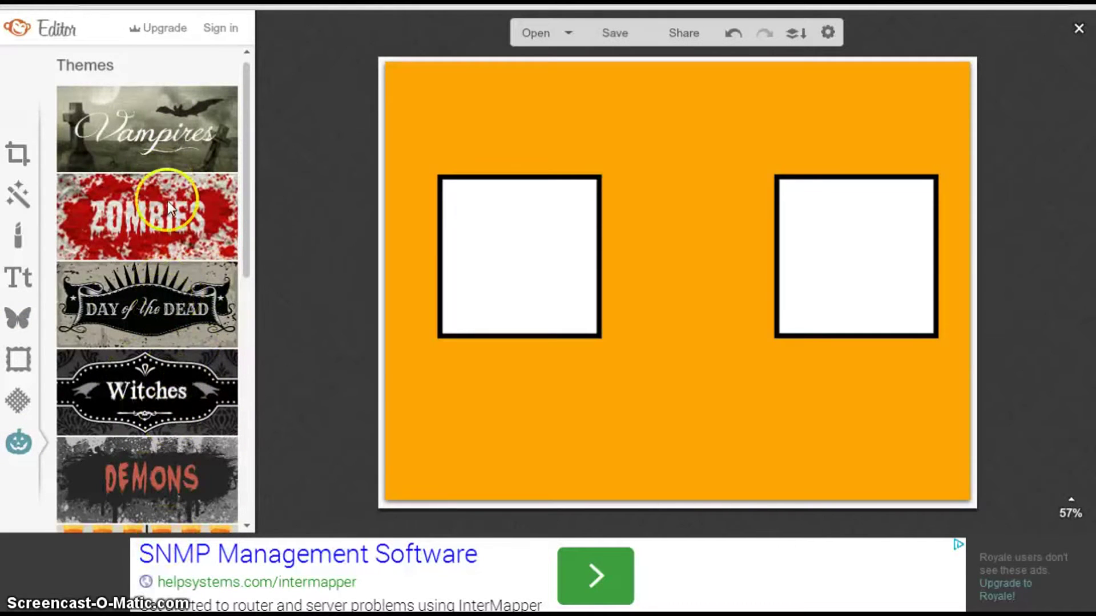
{"action": "left_click_drag", "start_coordinate": [247, 204], "coordinate": [239, 321]}
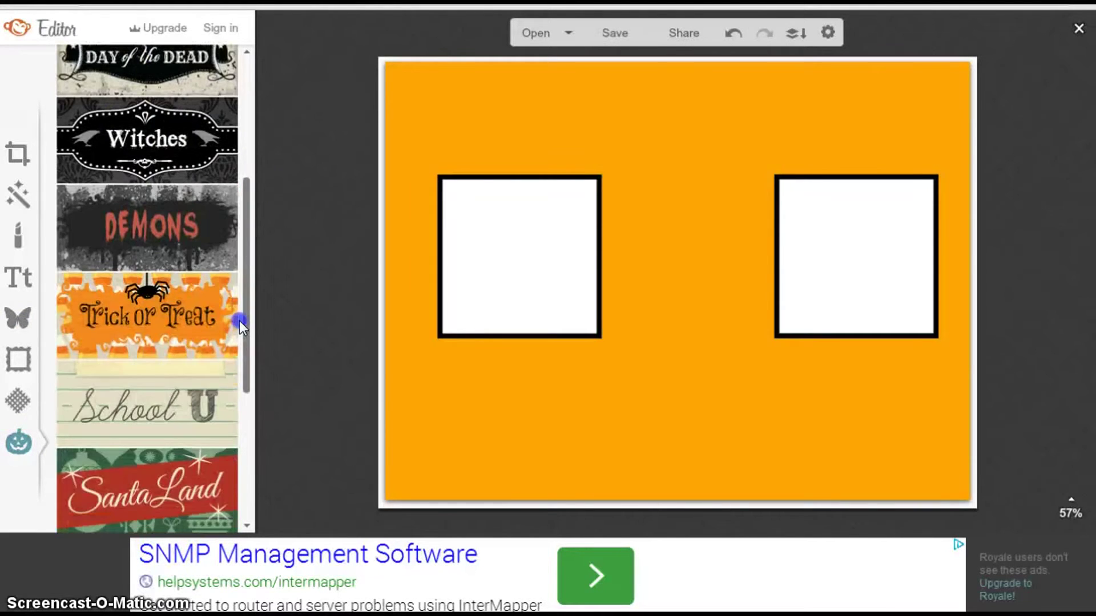
{"action": "left_click", "coordinate": [198, 316]}
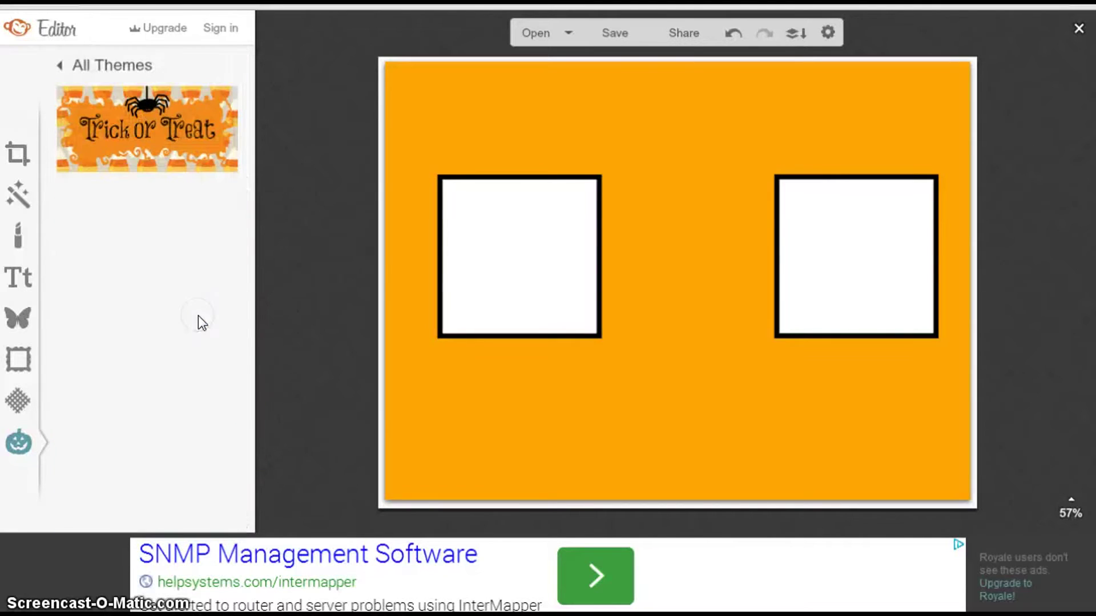
{"action": "left_click", "coordinate": [189, 240]}
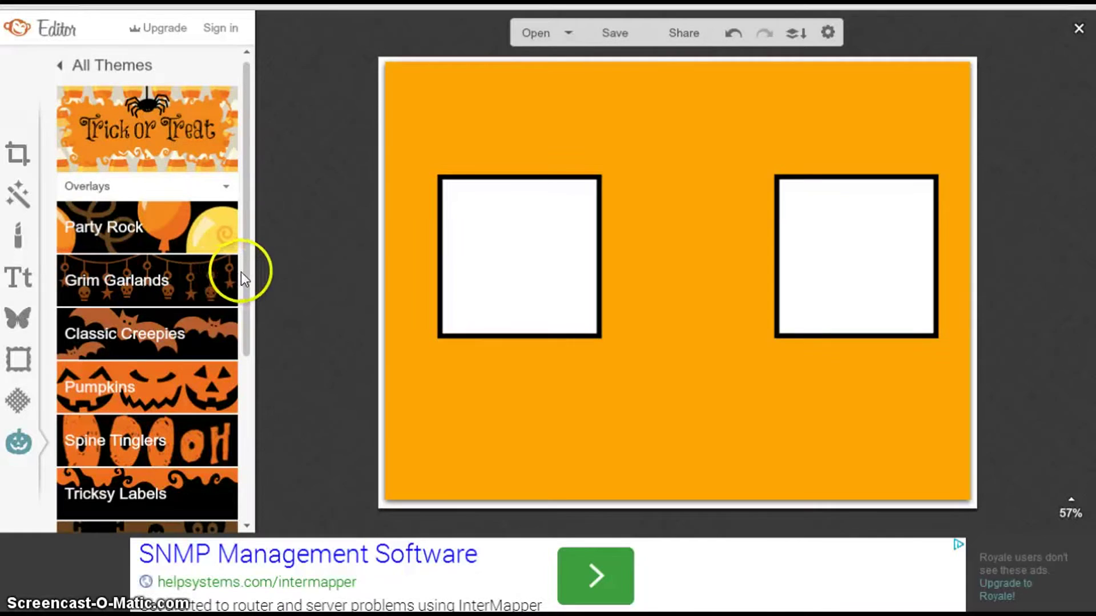
{"action": "left_click_drag", "start_coordinate": [241, 272], "coordinate": [244, 296]}
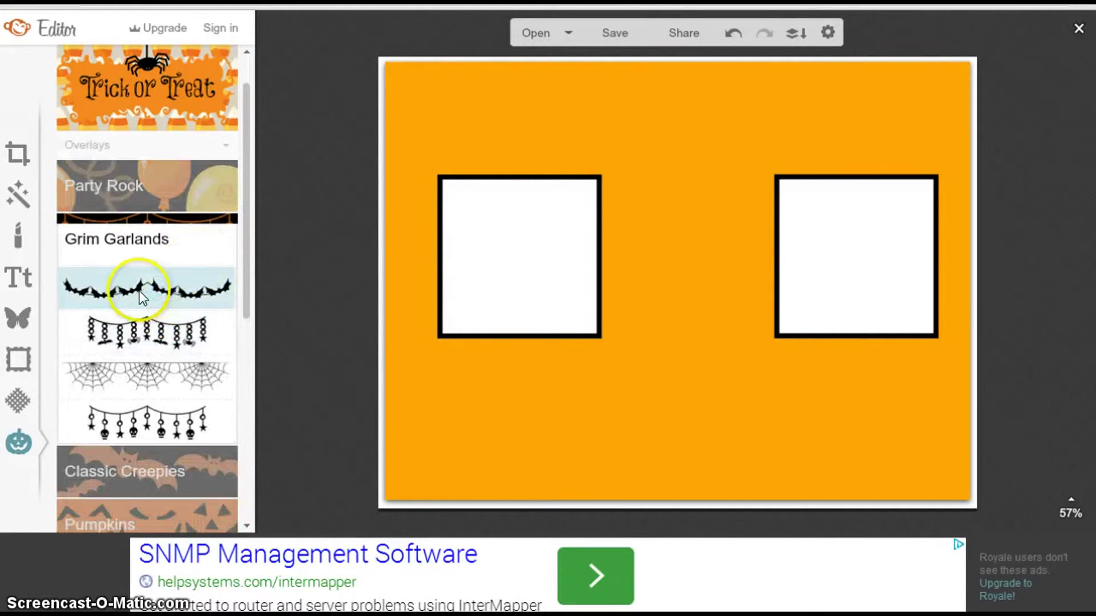
{"action": "left_click", "coordinate": [164, 427]}
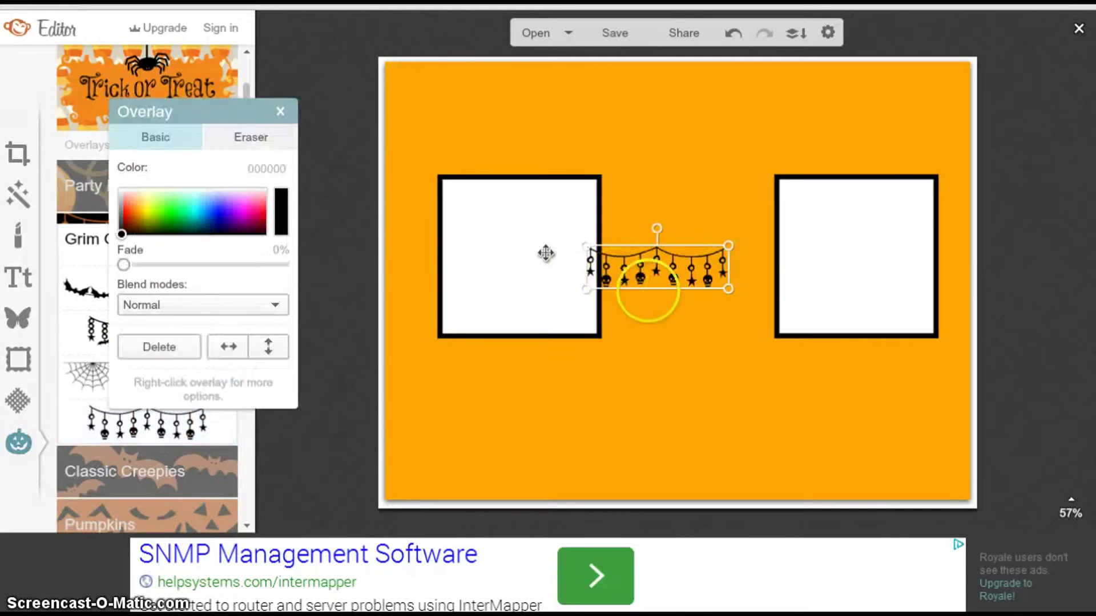
{"action": "left_click_drag", "start_coordinate": [669, 274], "coordinate": [532, 366]}
{"action": "left_click", "coordinate": [691, 310]}
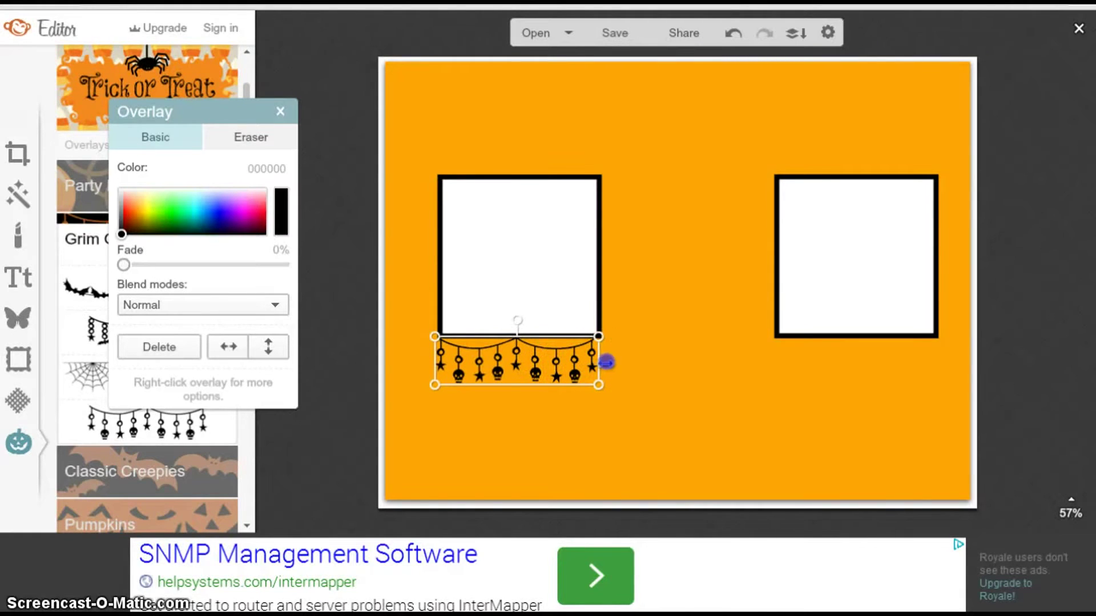
{"action": "left_click_drag", "start_coordinate": [606, 362], "coordinate": [612, 363]}
Step: Duplicate the garland and hang the copy beneath the right white square
{"action": "right_click", "coordinate": [563, 359]}
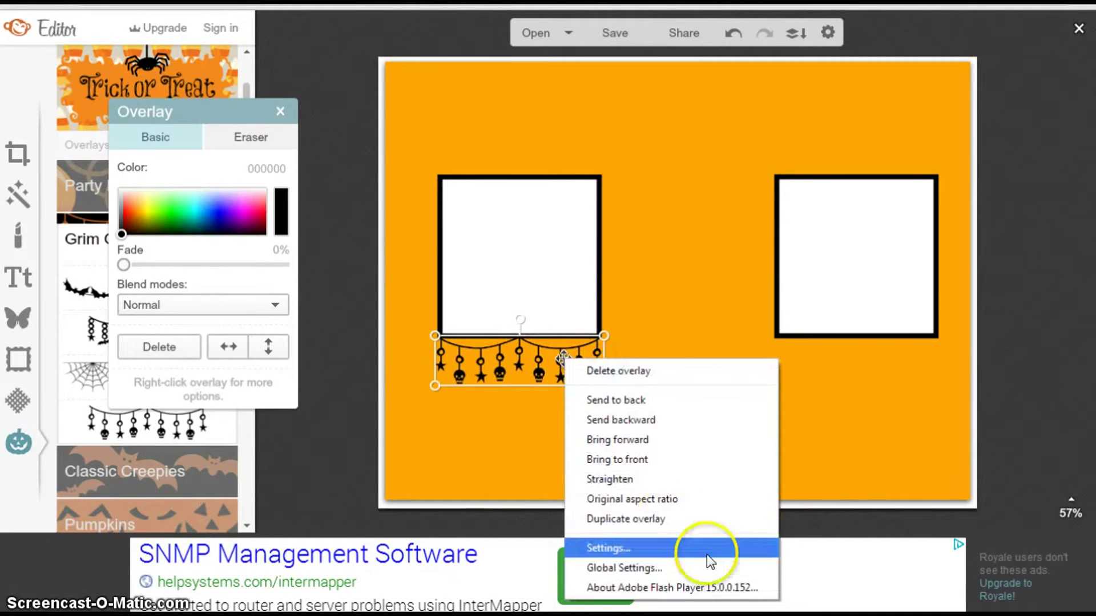
{"action": "left_click", "coordinate": [685, 530]}
{"action": "left_click_drag", "start_coordinate": [515, 371], "coordinate": [838, 360]}
{"action": "left_click", "coordinate": [668, 302]}
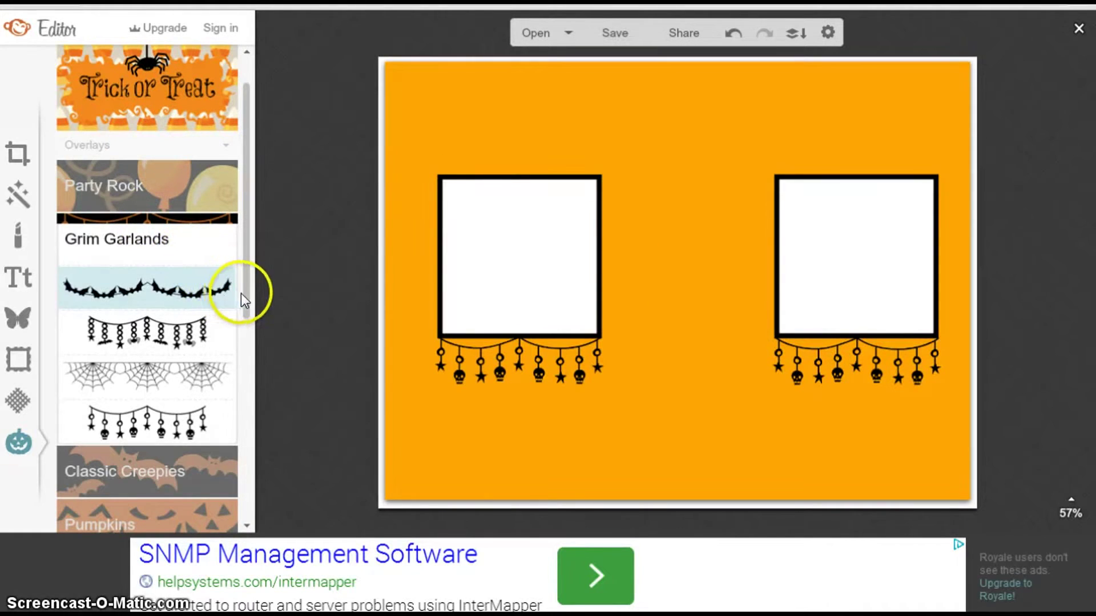
Step: Add the fourth Basic jack-o'-lantern from the Trick or Treat theme's Pumpkins overlays and place it in the canvas's upper-left corner
{"action": "left_click_drag", "start_coordinate": [245, 294], "coordinate": [240, 528]}
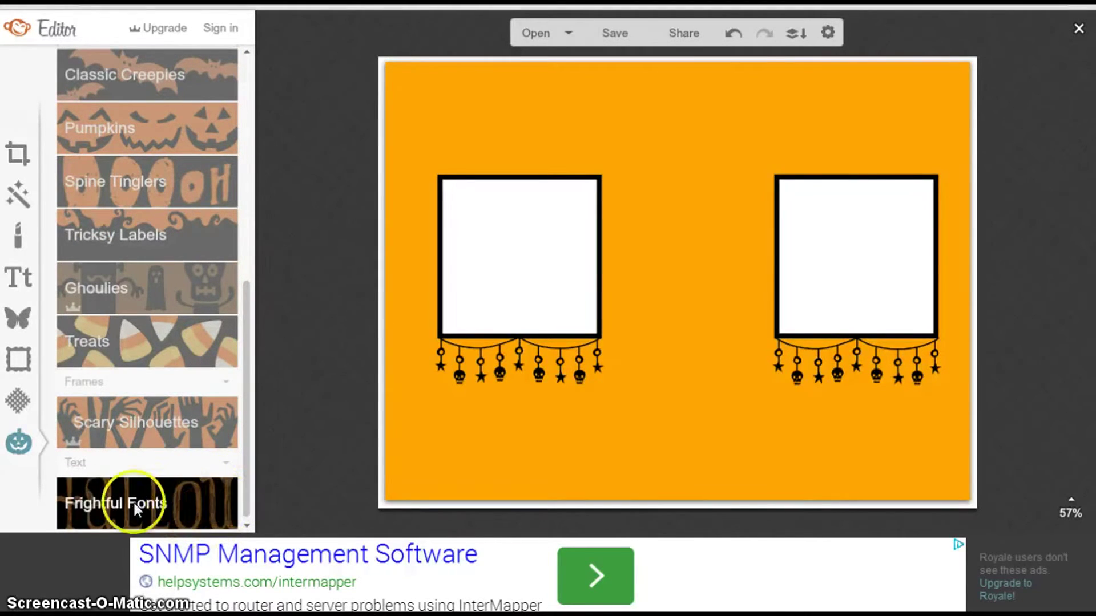
{"action": "left_click", "coordinate": [166, 511]}
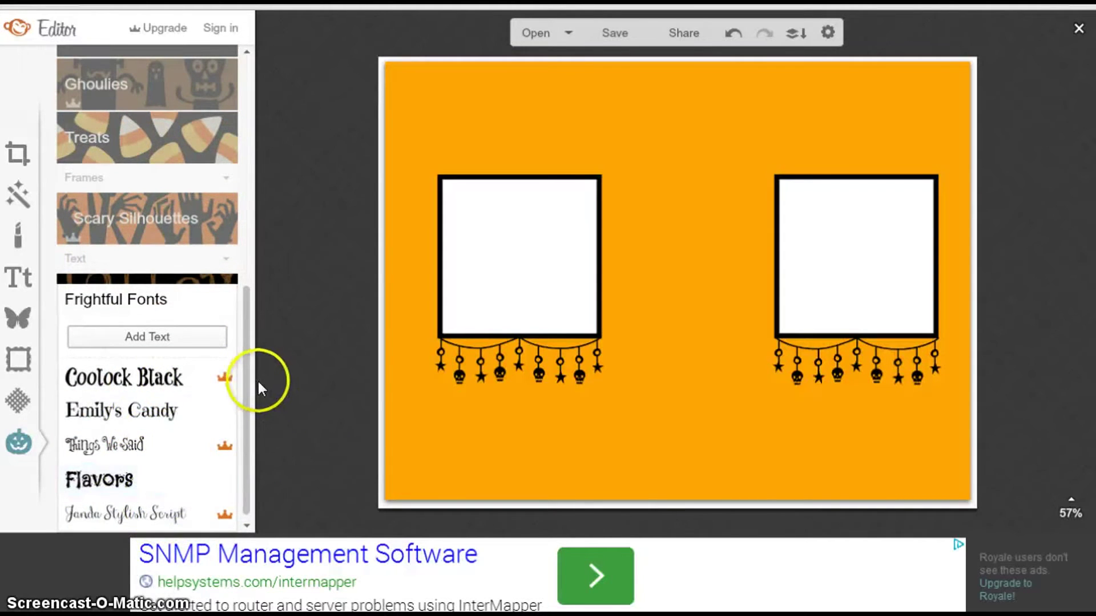
{"action": "left_click_drag", "start_coordinate": [249, 352], "coordinate": [237, 110]}
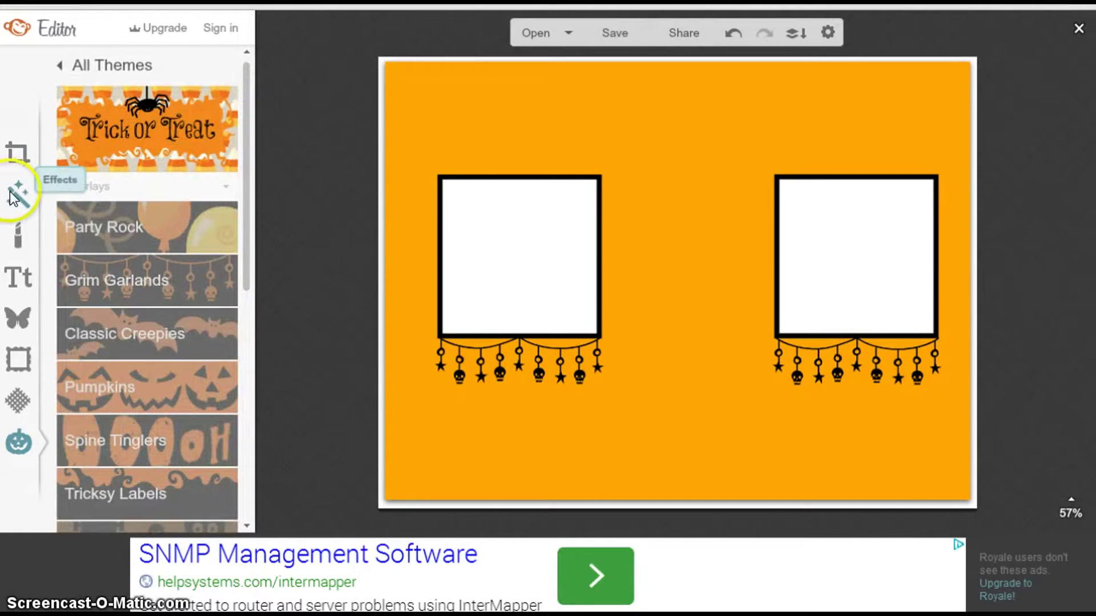
{"action": "left_click", "coordinate": [141, 385]}
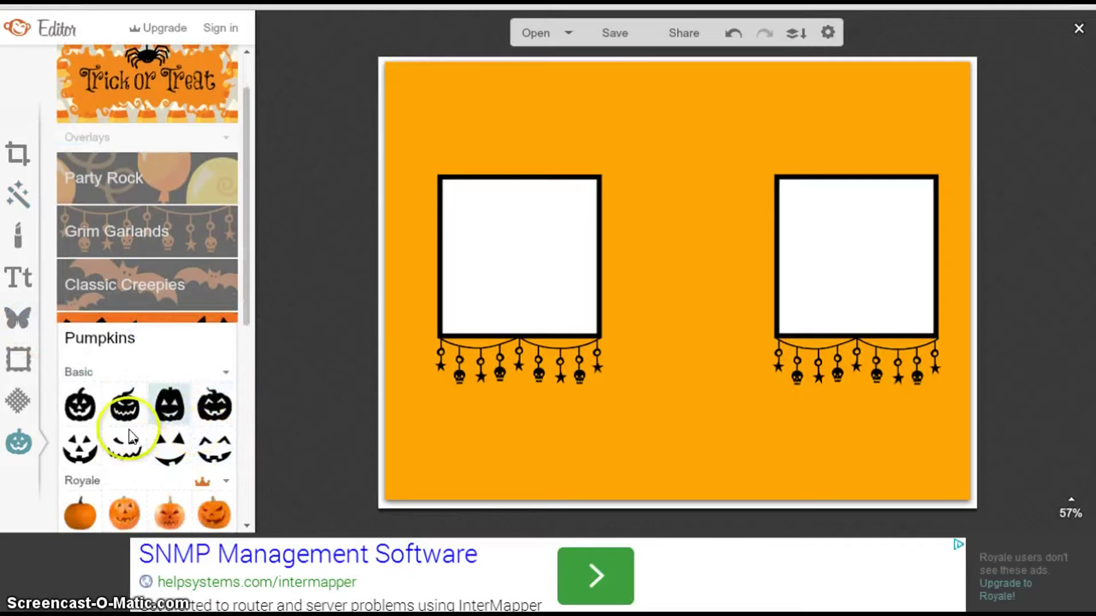
{"action": "left_click", "coordinate": [214, 406]}
{"action": "left_click_drag", "start_coordinate": [656, 274], "coordinate": [441, 133]}
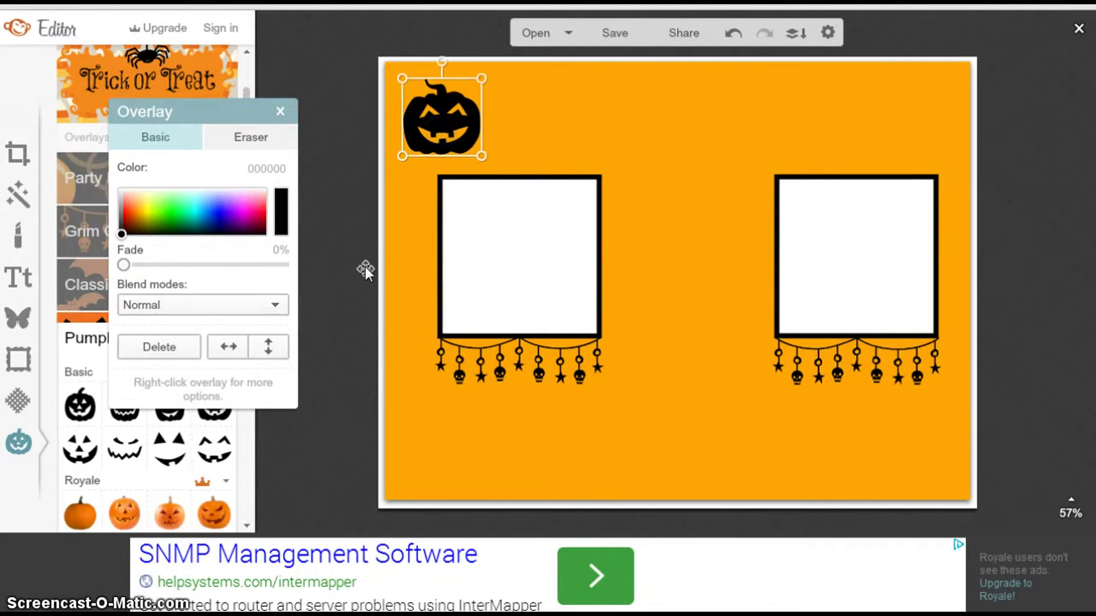
Step: Duplicate the pumpkin and place the copy in the canvas's upper-right corner
{"action": "right_click", "coordinate": [435, 137]}
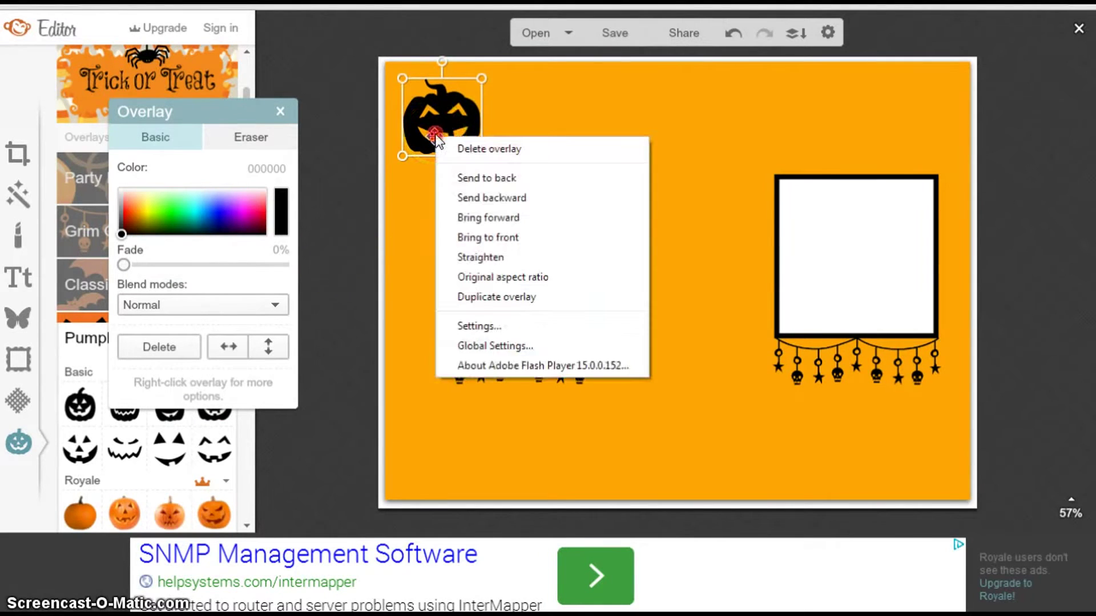
{"action": "left_click", "coordinate": [528, 298]}
{"action": "left_click_drag", "start_coordinate": [454, 111], "coordinate": [903, 114]}
{"action": "left_click", "coordinate": [911, 116]}
{"action": "left_click", "coordinate": [692, 157]}
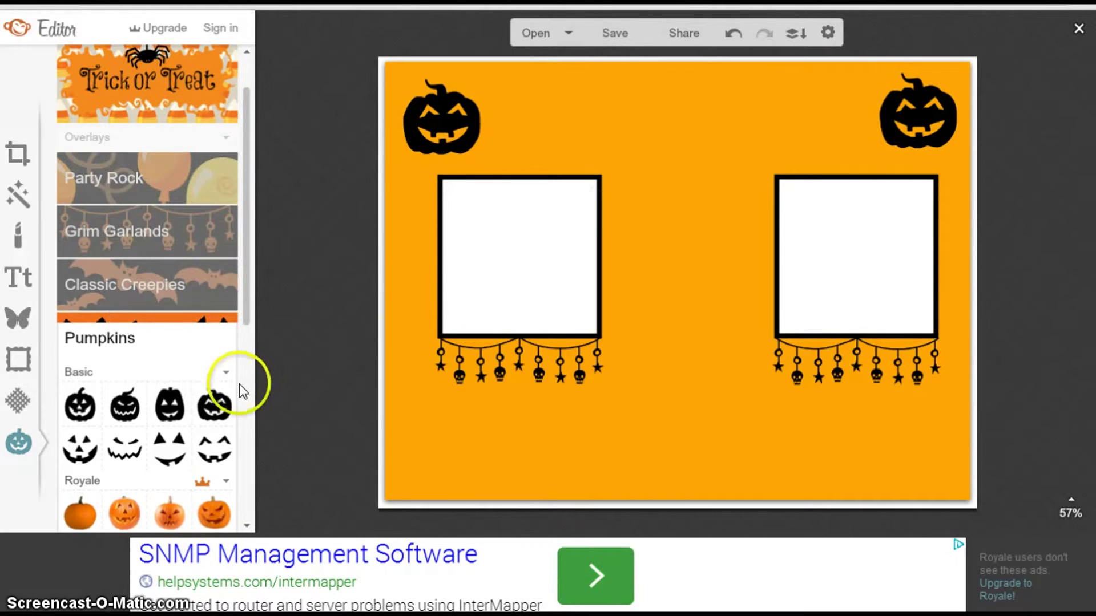
Step: Add the second Basic bat from the Vampires theme's Bats overlays and center it between the two white squares
{"action": "left_click_drag", "start_coordinate": [245, 314], "coordinate": [247, 302]}
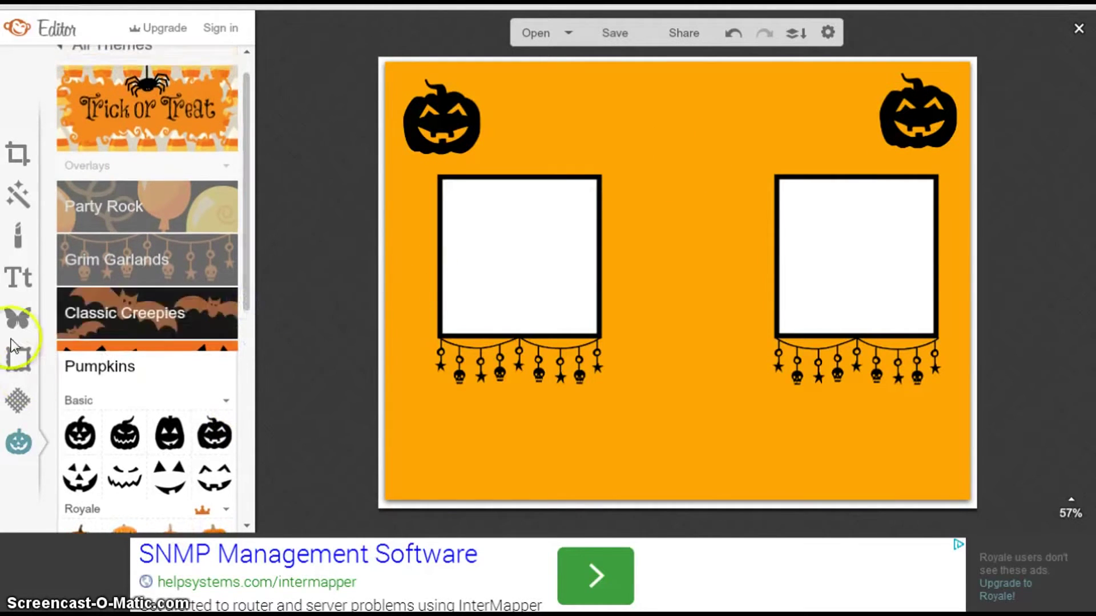
{"action": "left_click", "coordinate": [13, 321]}
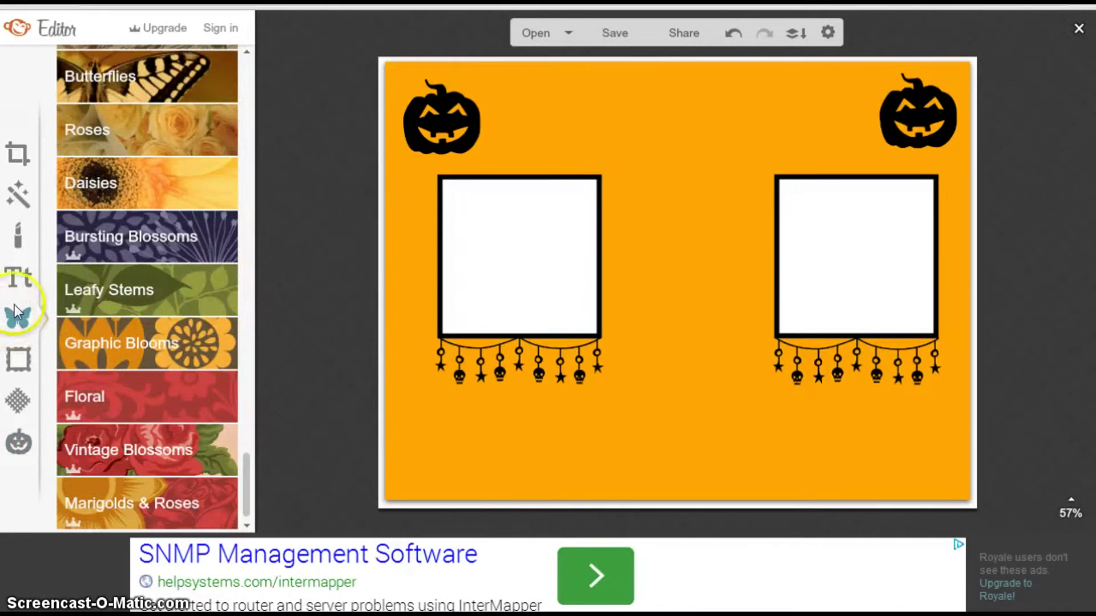
{"action": "left_click", "coordinate": [19, 401]}
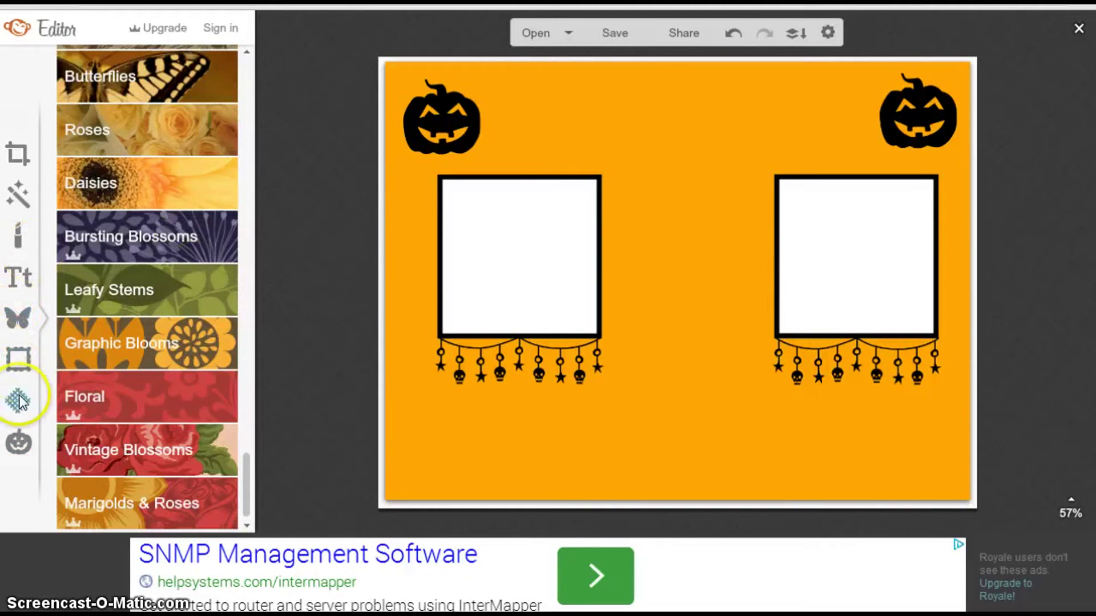
{"action": "left_click", "coordinate": [19, 441]}
{"action": "left_click", "coordinate": [174, 126]}
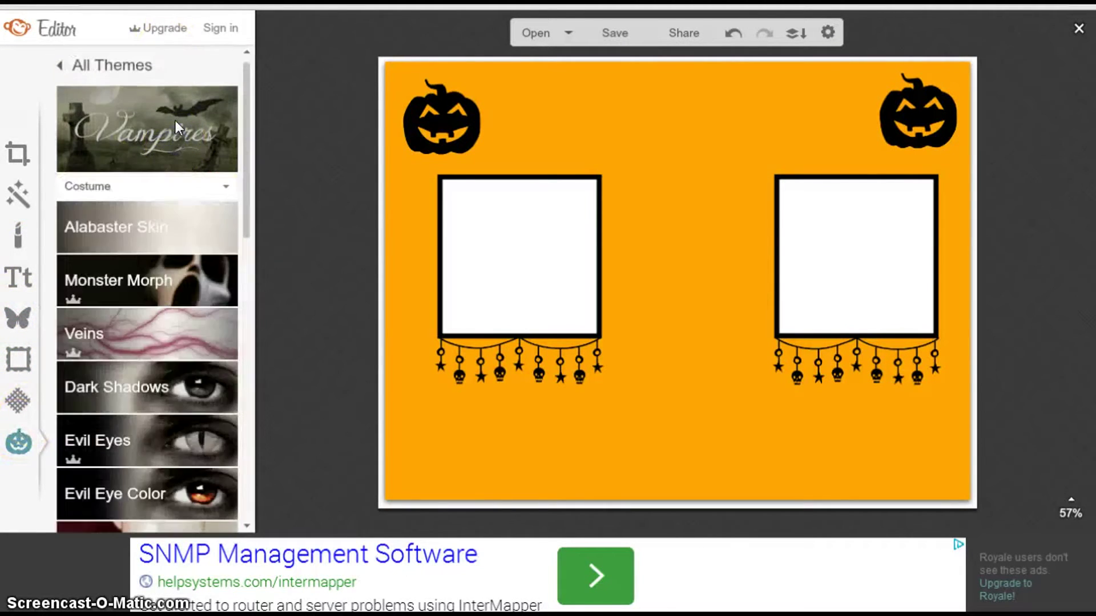
{"action": "left_click_drag", "start_coordinate": [244, 225], "coordinate": [245, 473]}
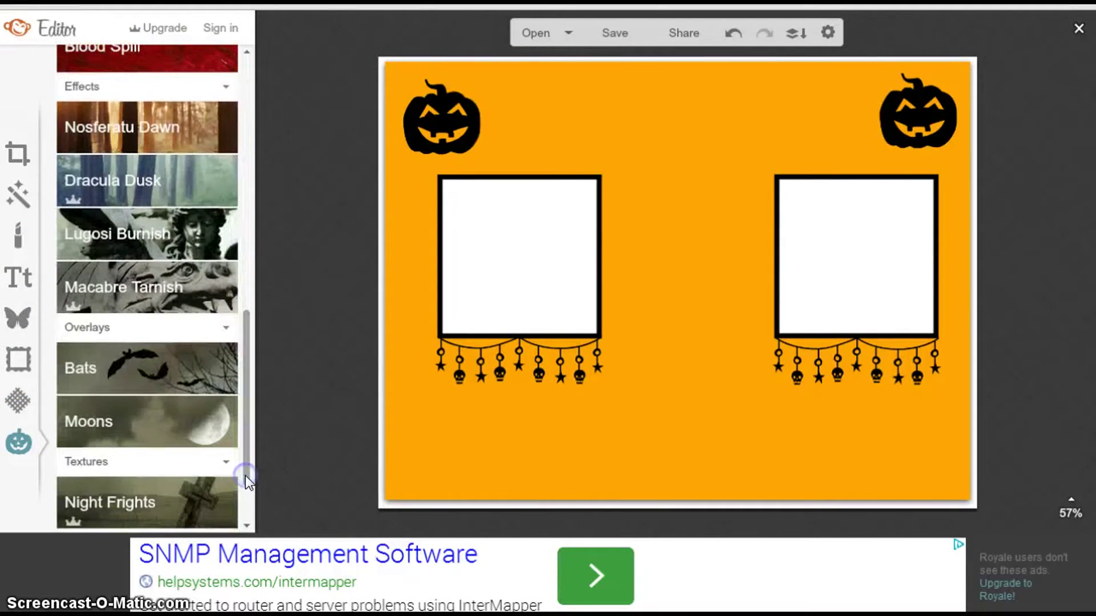
{"action": "left_click", "coordinate": [146, 378]}
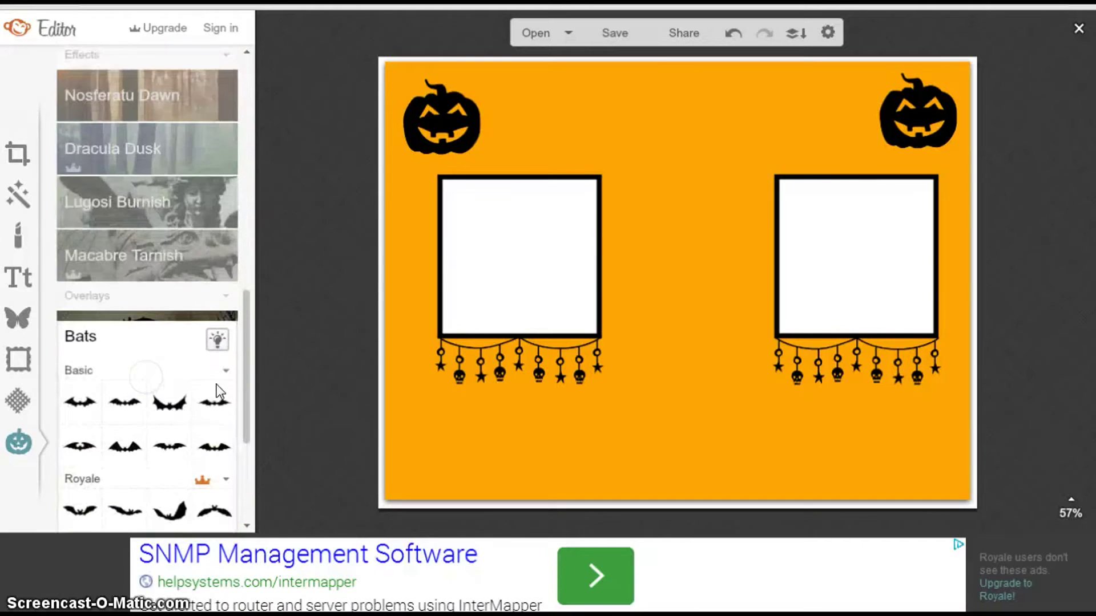
{"action": "left_click", "coordinate": [128, 400]}
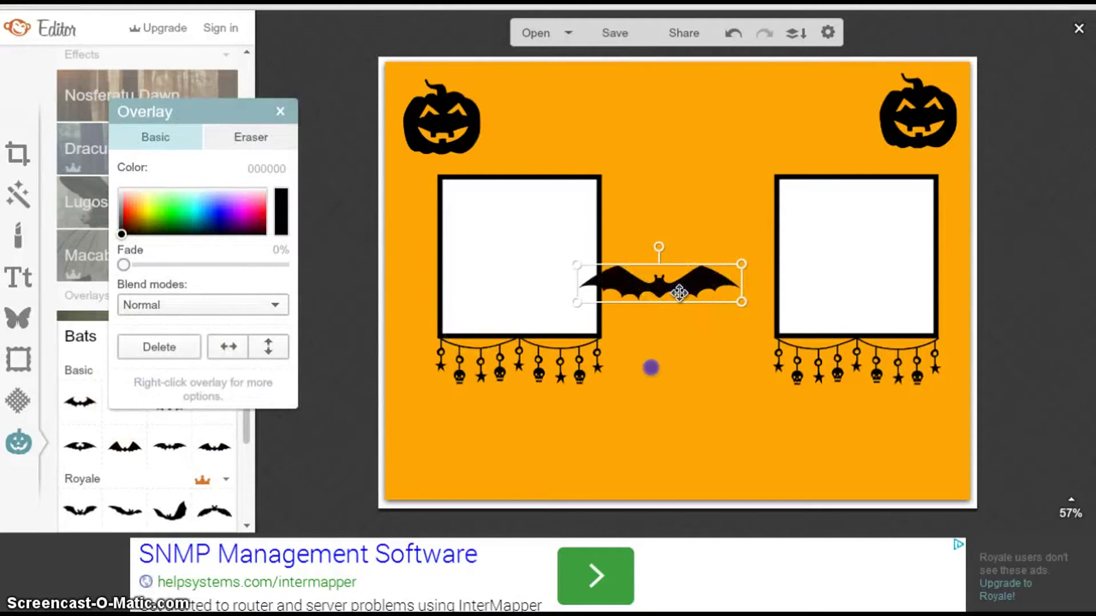
{"action": "left_click_drag", "start_coordinate": [679, 293], "coordinate": [710, 261]}
{"action": "left_click", "coordinate": [676, 156]}
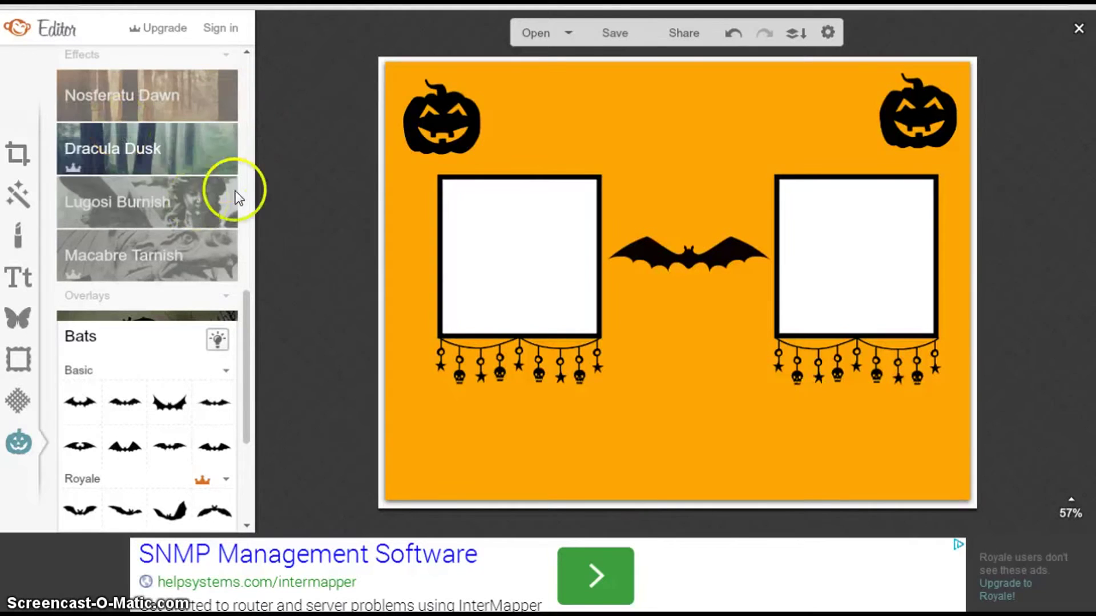
Step: Try adding the full moon from the Vampires theme's Moons overlays, enlarged and placed at the canvas's upper edge between the pumpkins
{"action": "left_click_drag", "start_coordinate": [245, 347], "coordinate": [244, 448]}
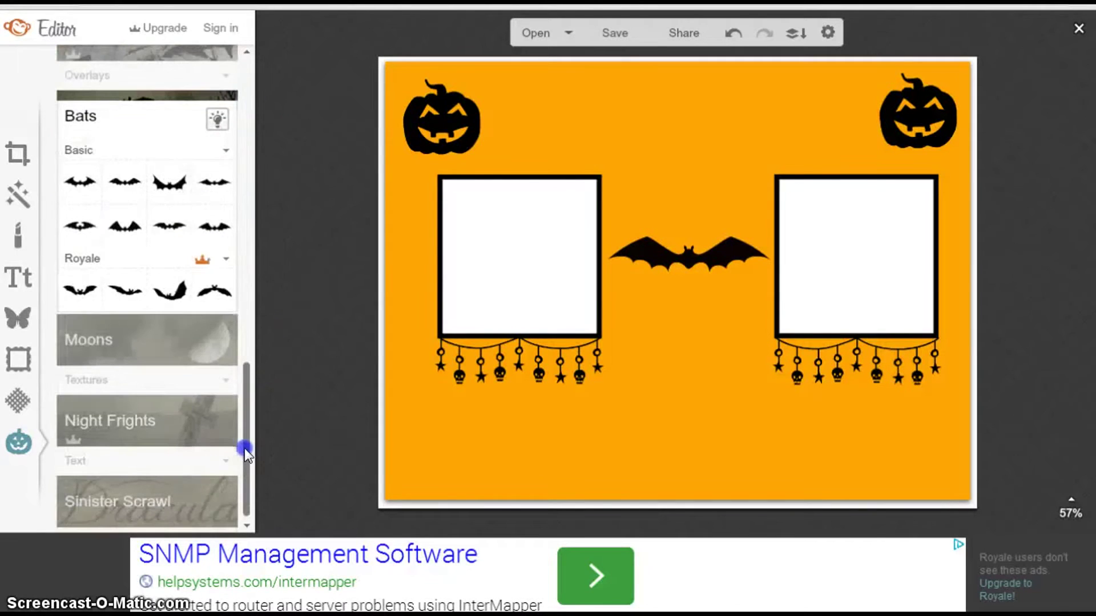
{"action": "left_click", "coordinate": [183, 353]}
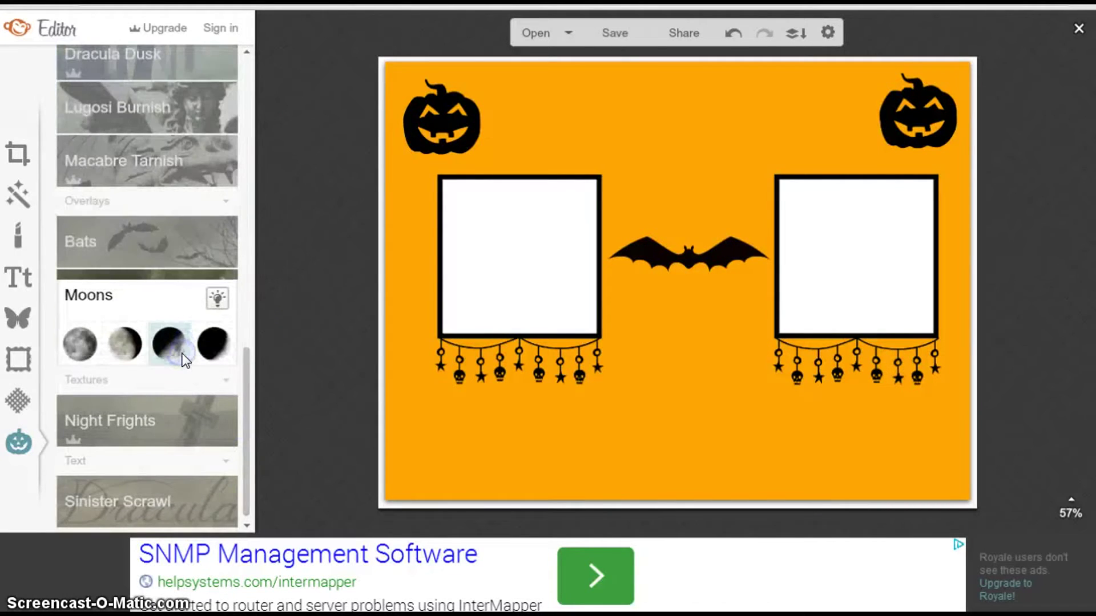
{"action": "left_click", "coordinate": [85, 340]}
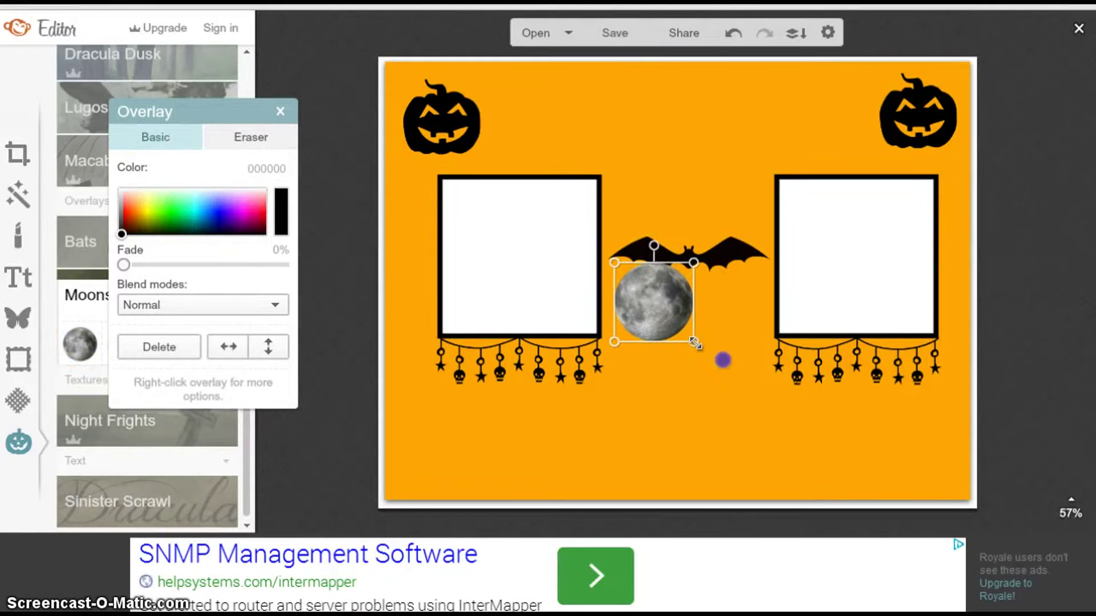
{"action": "left_click_drag", "start_coordinate": [695, 343], "coordinate": [752, 404]}
{"action": "left_click_drag", "start_coordinate": [698, 338], "coordinate": [690, 72]}
{"action": "left_click", "coordinate": [998, 92]}
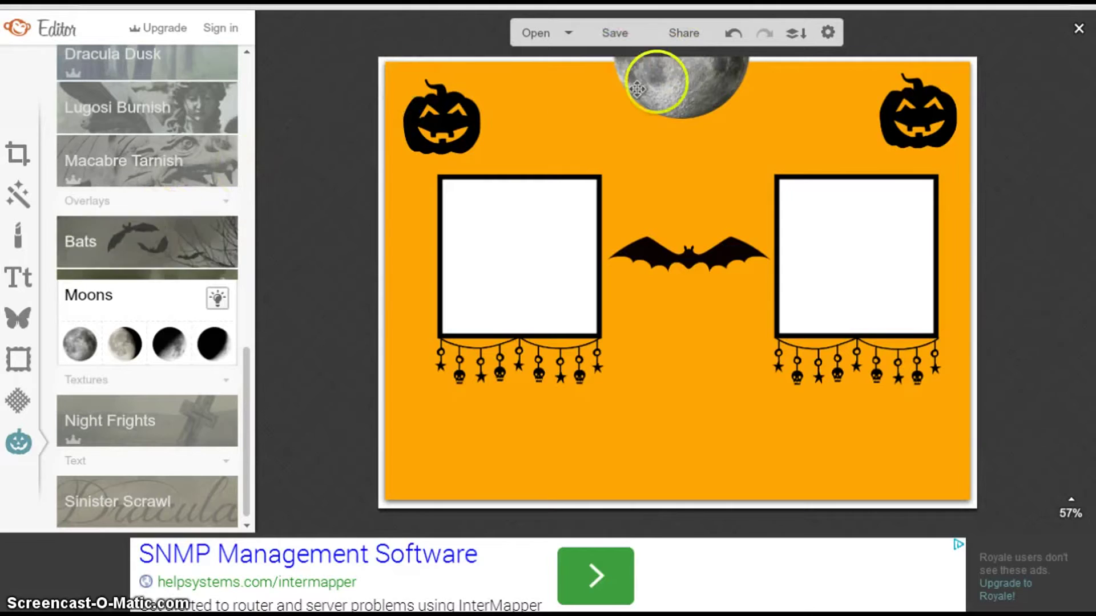
Step: Try the moon in the canvas's lower-left corner, then take it off the canvas entirely
{"action": "left_click", "coordinate": [665, 75]}
{"action": "left_click_drag", "start_coordinate": [665, 75], "coordinate": [416, 502]}
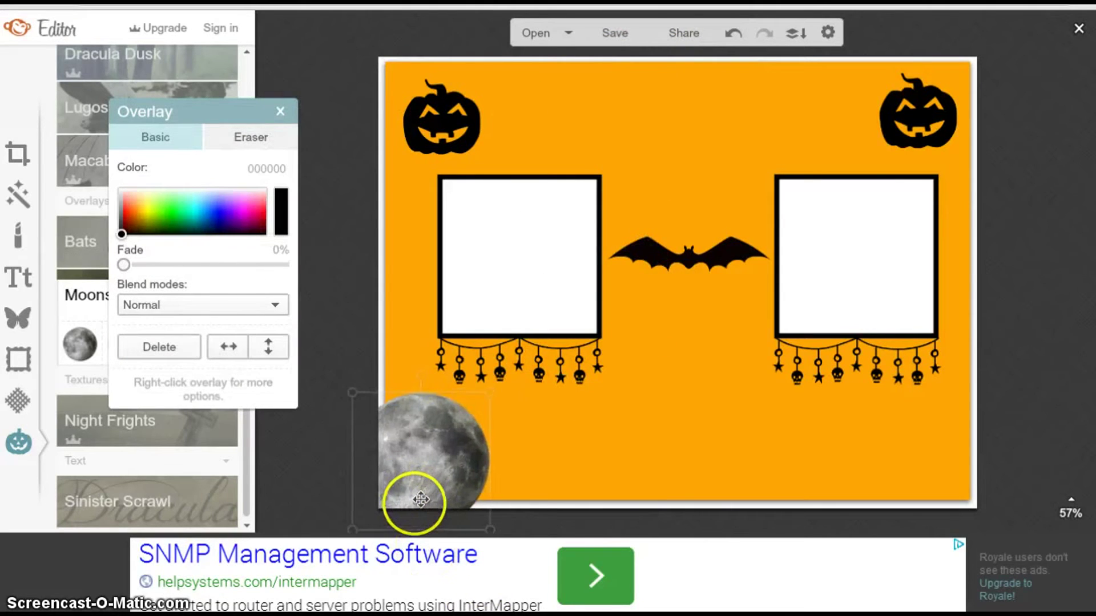
{"action": "left_click", "coordinate": [319, 414]}
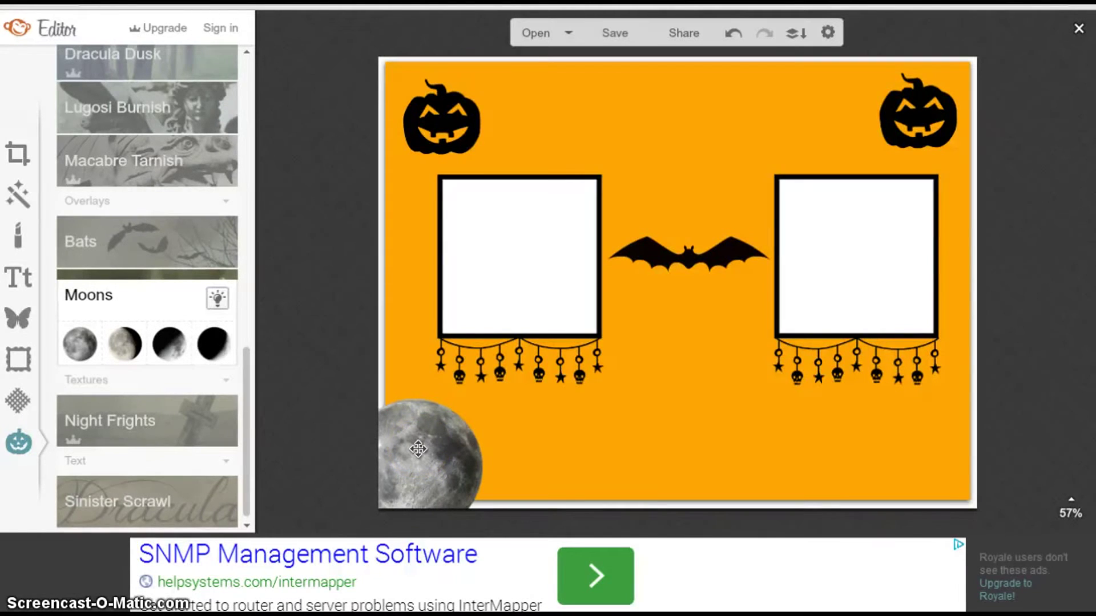
{"action": "left_click_drag", "start_coordinate": [416, 451], "coordinate": [680, 51]}
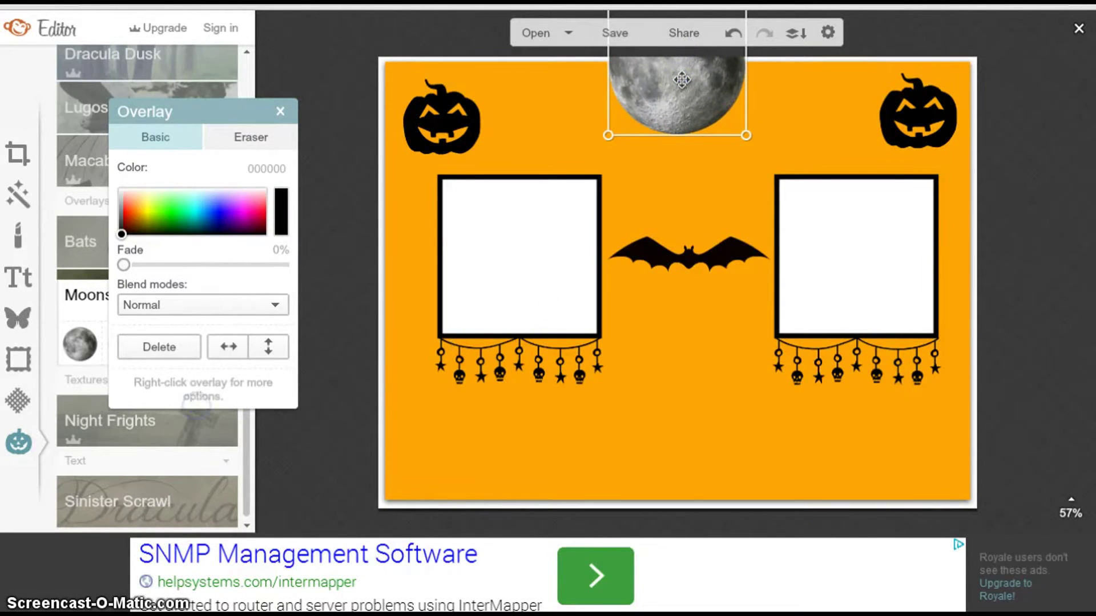
{"action": "left_click", "coordinate": [214, 345]}
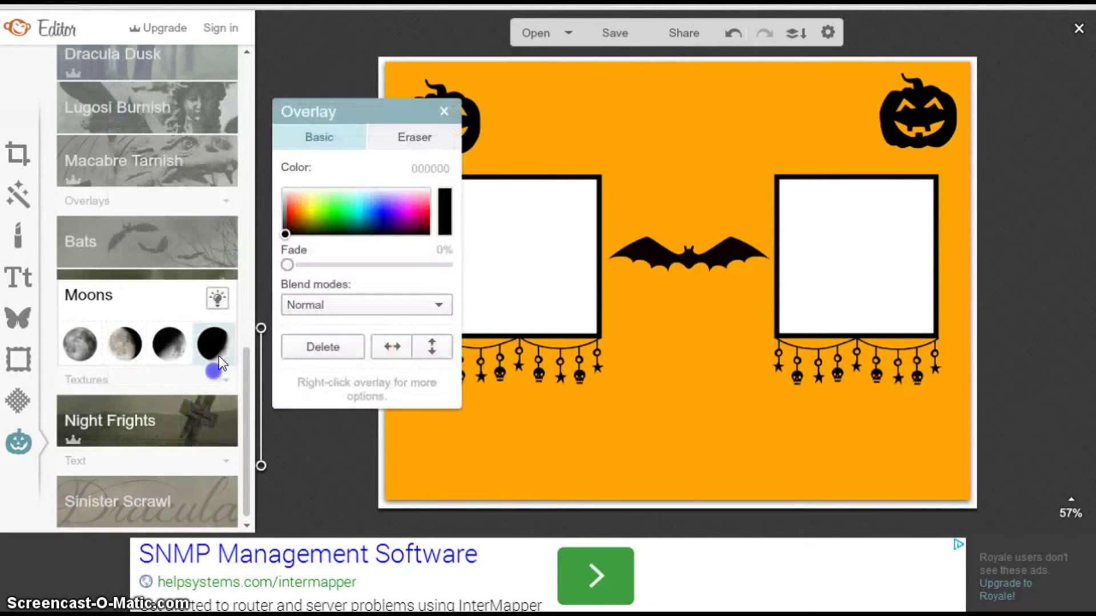
{"action": "left_click", "coordinate": [446, 105]}
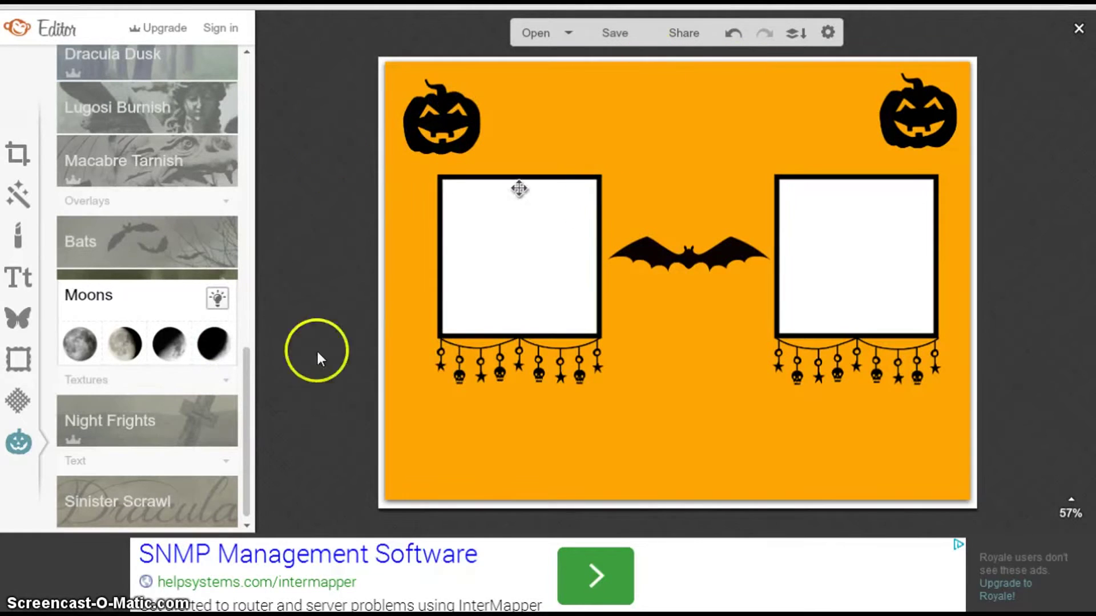
Step: Nudge the two pumpkins closer to the canvas's upper-left and upper-right corners
{"action": "left_click", "coordinate": [440, 110]}
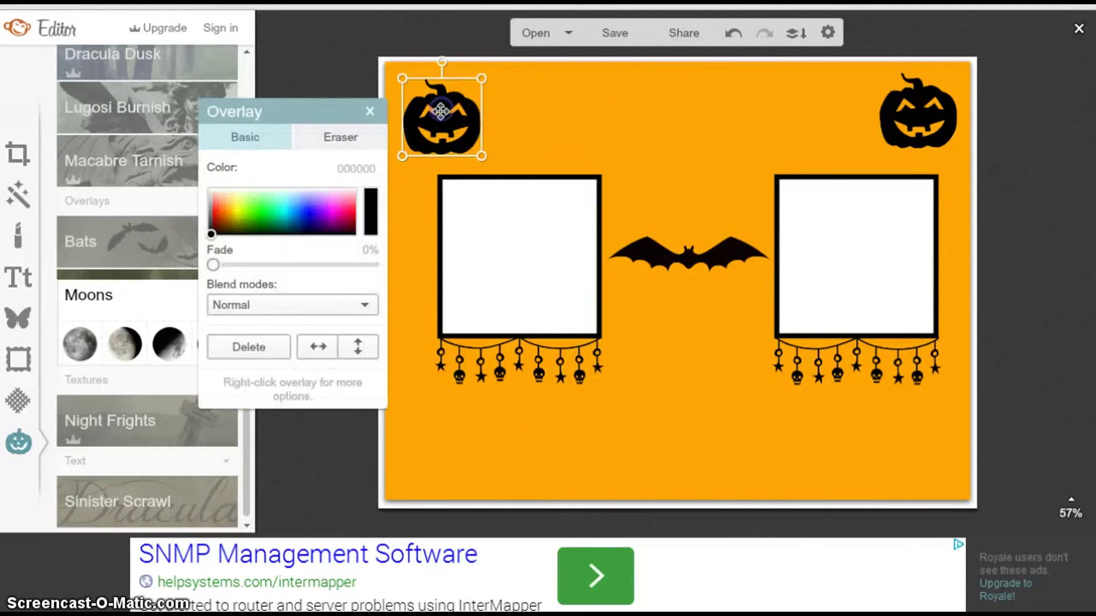
{"action": "left_click_drag", "start_coordinate": [440, 111], "coordinate": [432, 97]}
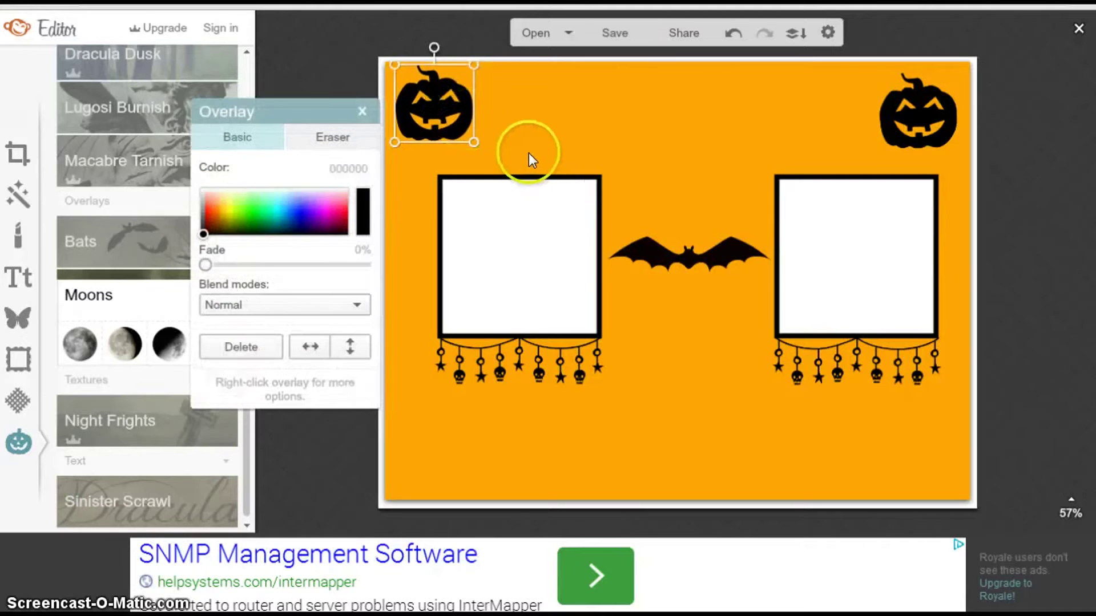
{"action": "mouse_move", "coordinate": [927, 113]}
{"action": "left_mouse_down"}
{"action": "mouse_move", "coordinate": [930, 98]}
{"action": "mouse_move", "coordinate": [937, 104]}
{"action": "left_mouse_up"}
{"action": "left_click", "coordinate": [1054, 89]}
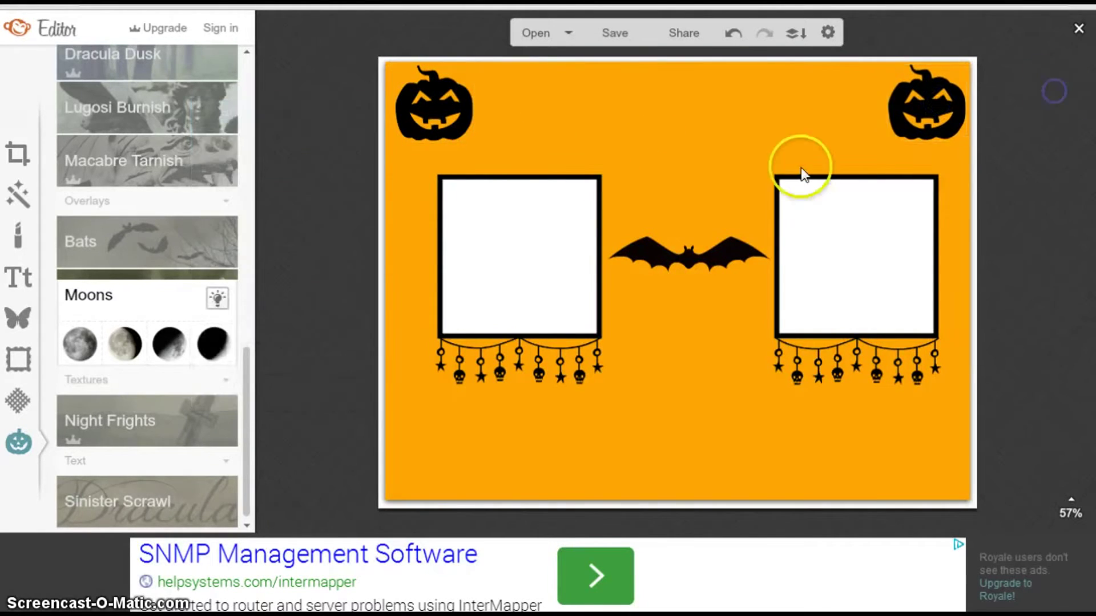
Step: Add a text box reading "PREVIOUS VIDEO" in the Nightbird font
{"action": "left_click", "coordinate": [14, 278]}
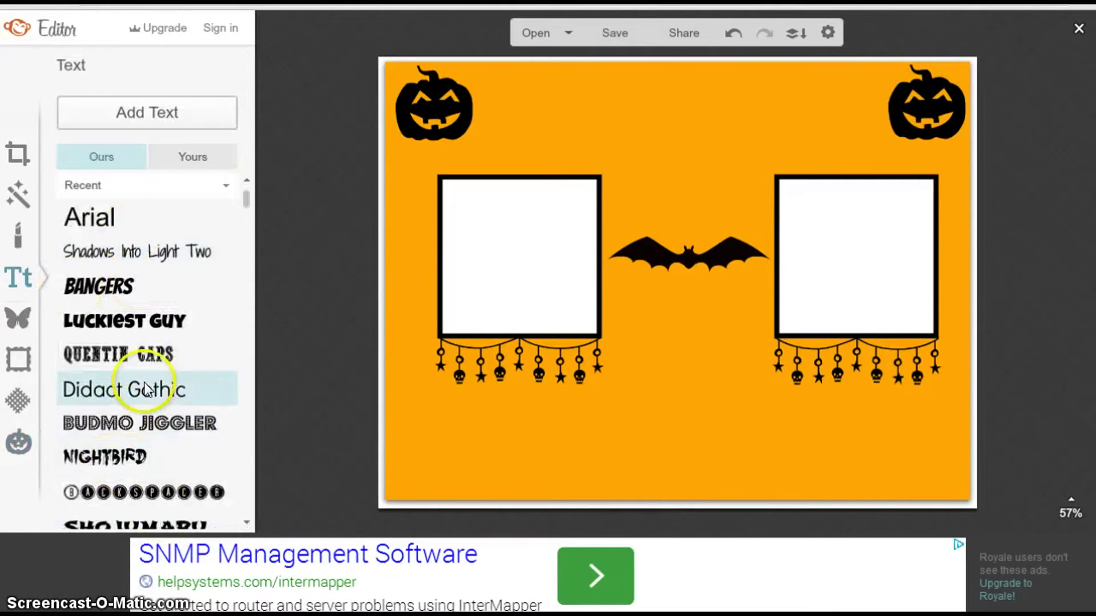
{"action": "left_click_drag", "start_coordinate": [242, 193], "coordinate": [244, 199]}
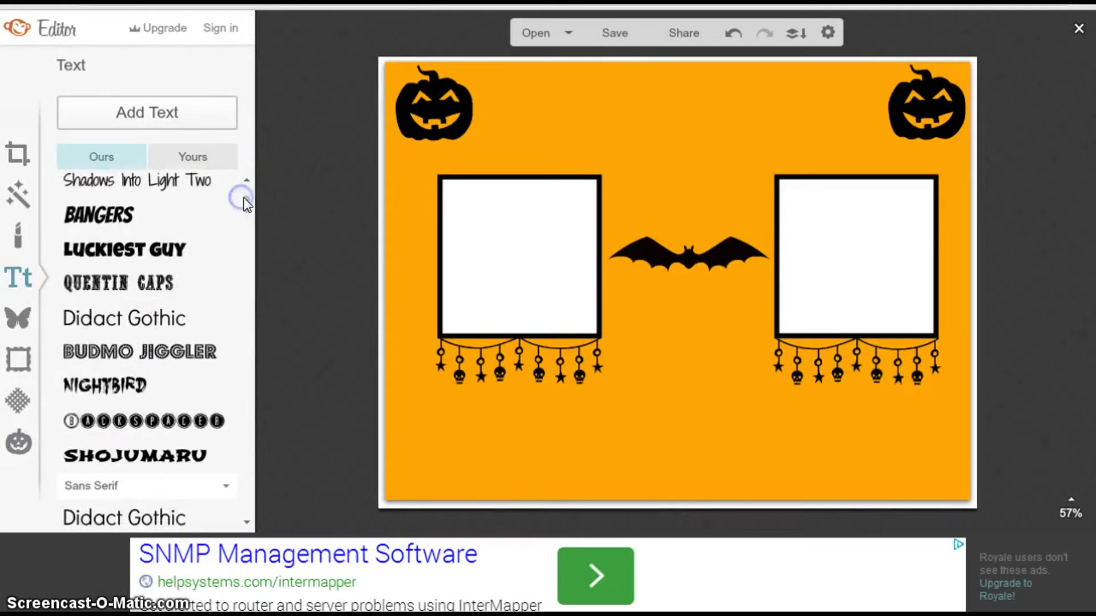
{"action": "left_click", "coordinate": [142, 374]}
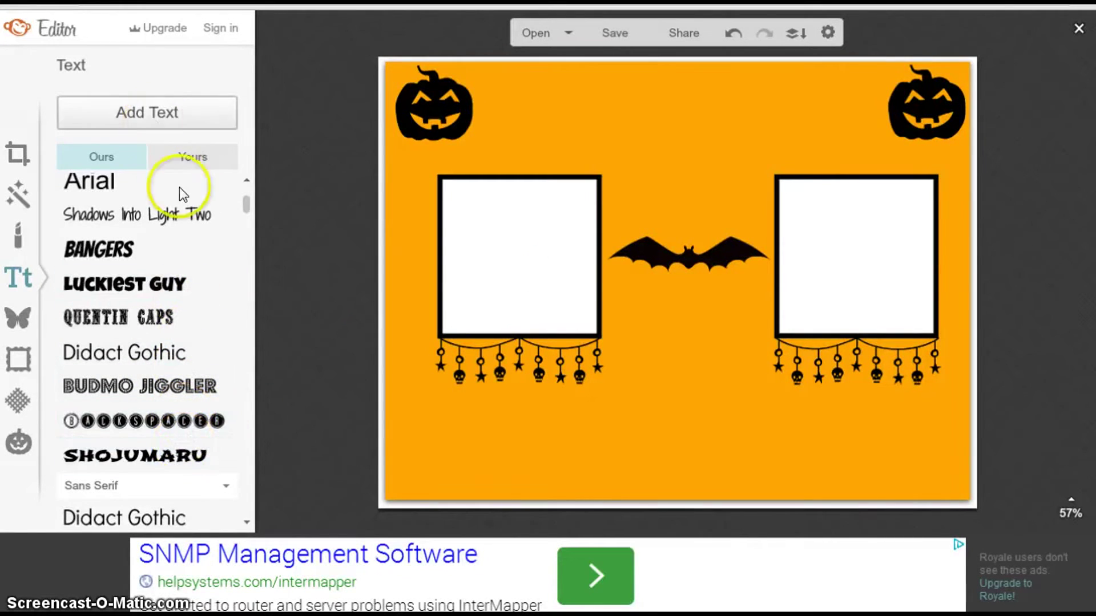
{"action": "left_click_drag", "start_coordinate": [253, 201], "coordinate": [247, 186]}
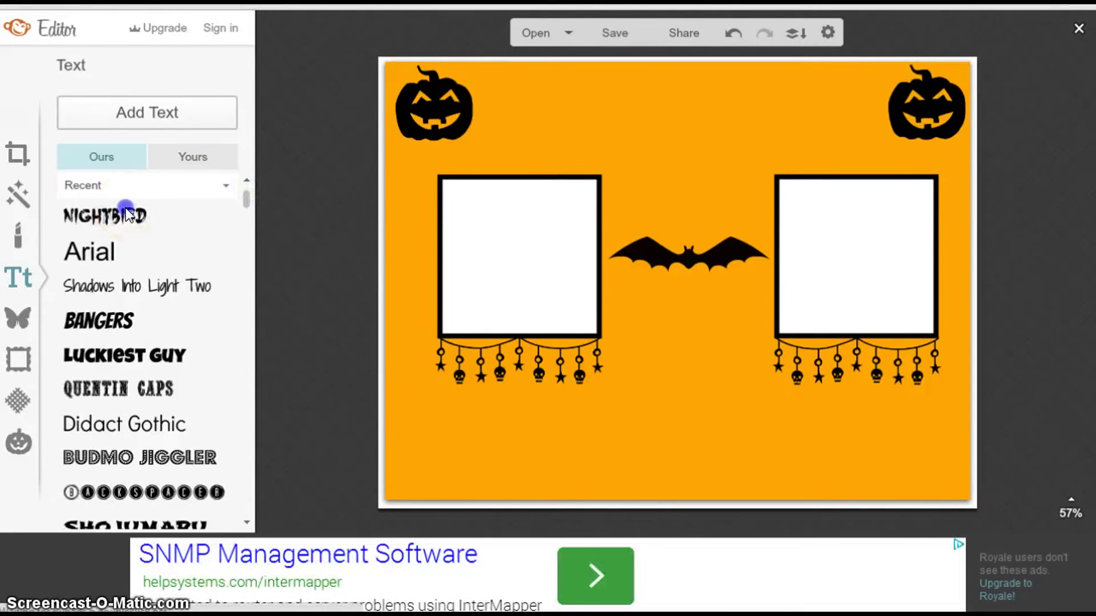
{"action": "left_click", "coordinate": [142, 111]}
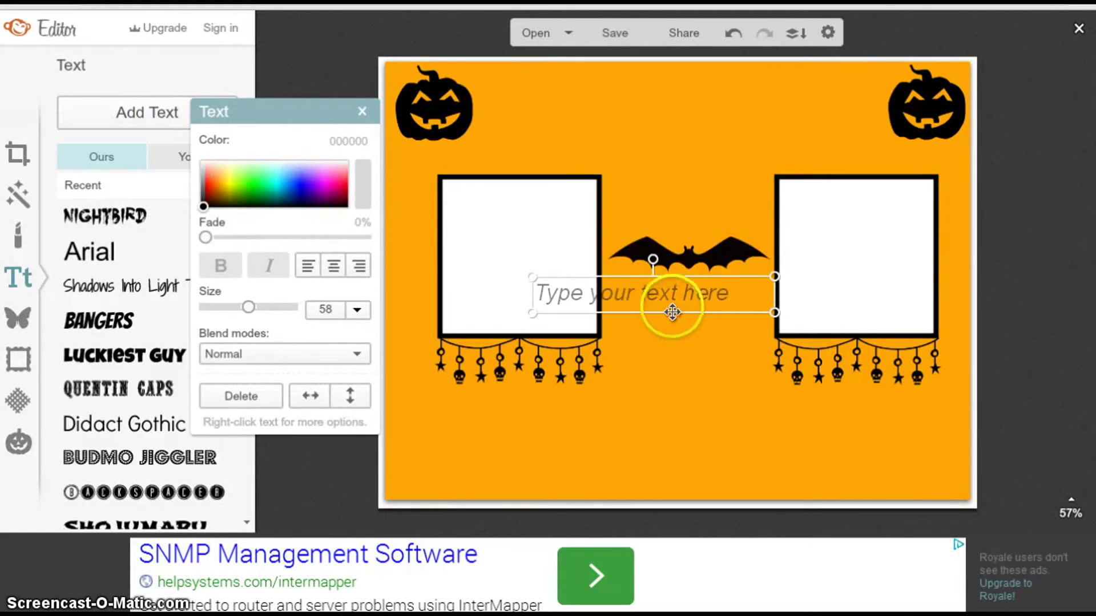
{"action": "left_click", "coordinate": [674, 296]}
{"action": "left_click", "coordinate": [674, 297]}
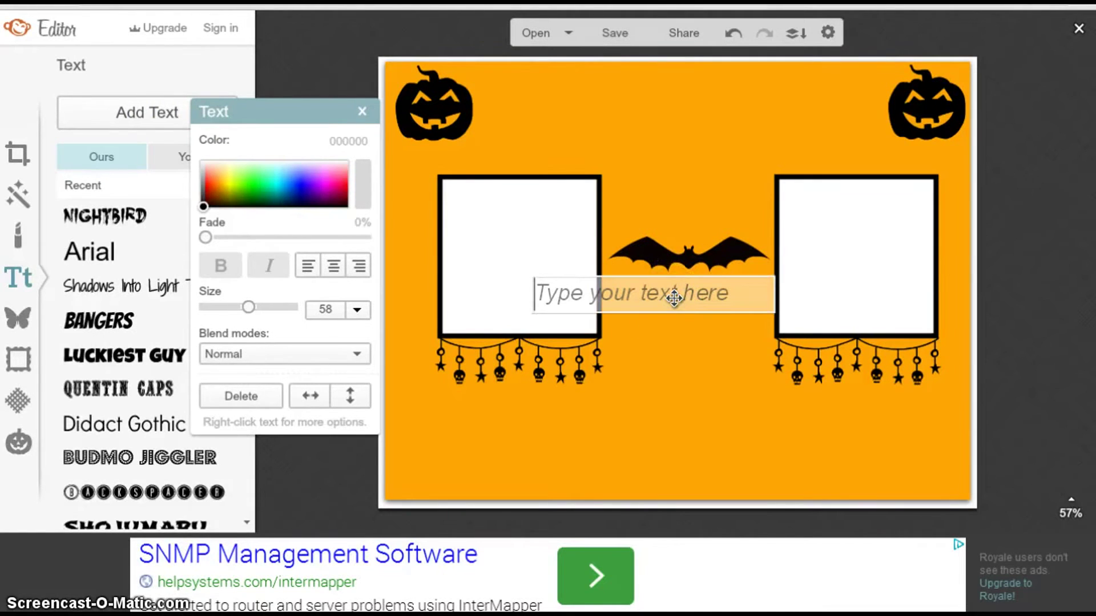
{"action": "type", "text": "PREVIOUS VIDEO"}
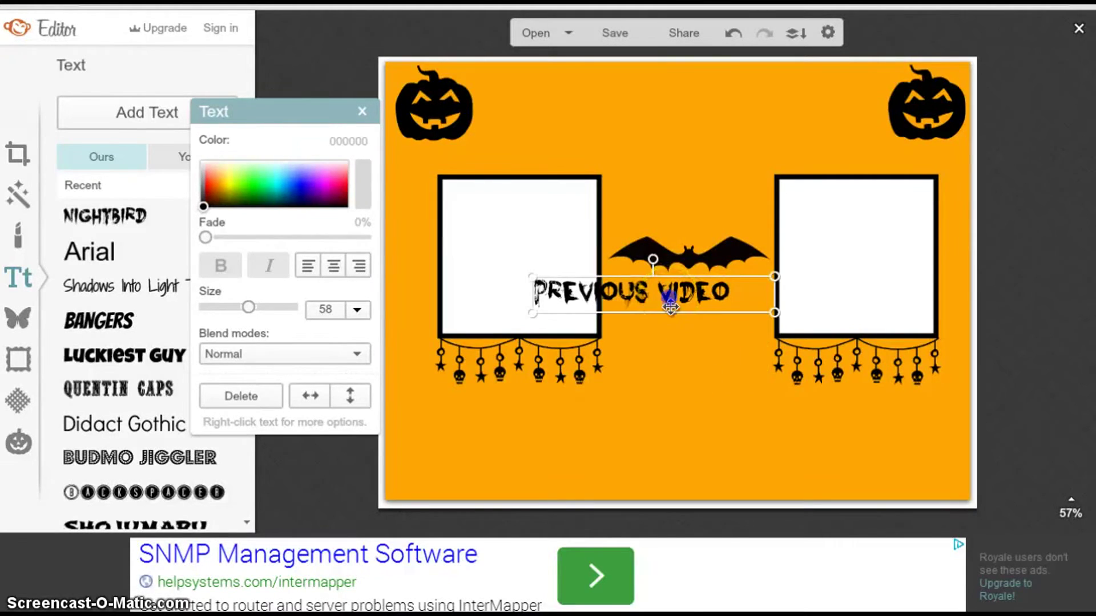
Step: Position the PREVIOUS VIDEO text just above the left white square
{"action": "left_click_drag", "start_coordinate": [665, 299], "coordinate": [592, 168]}
{"action": "left_click", "coordinate": [724, 294]}
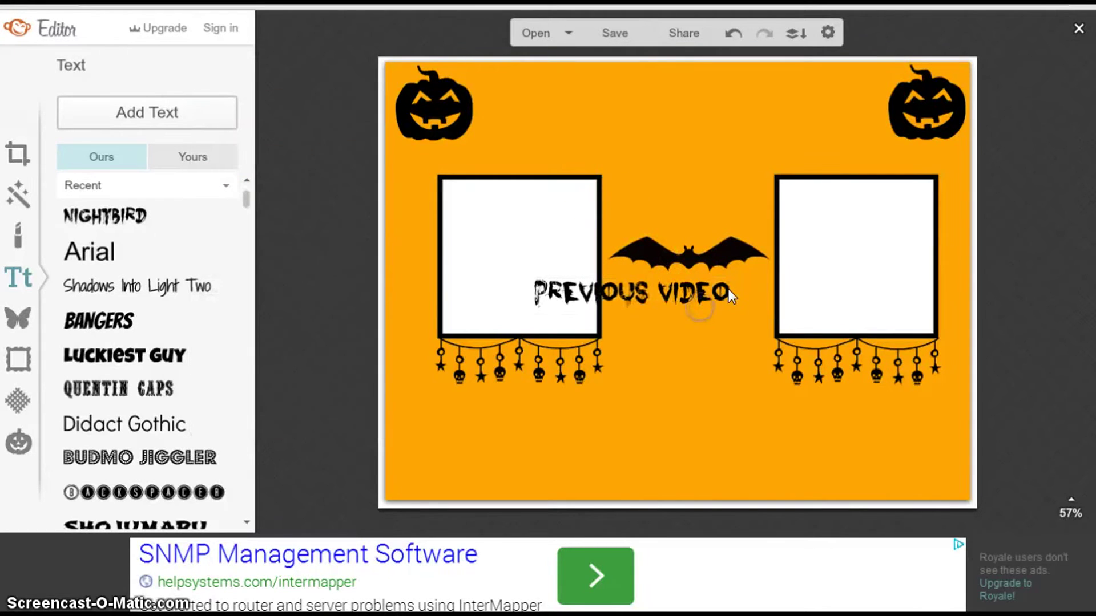
{"action": "left_click_drag", "start_coordinate": [725, 292], "coordinate": [612, 156]}
{"action": "left_click", "coordinate": [628, 94]}
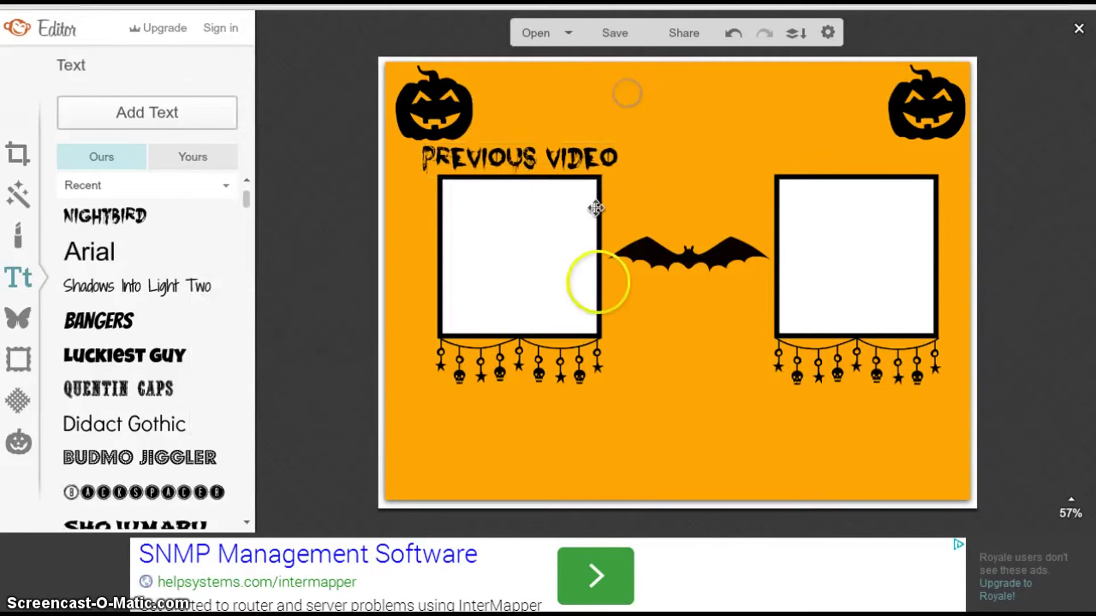
{"action": "left_click", "coordinate": [557, 175]}
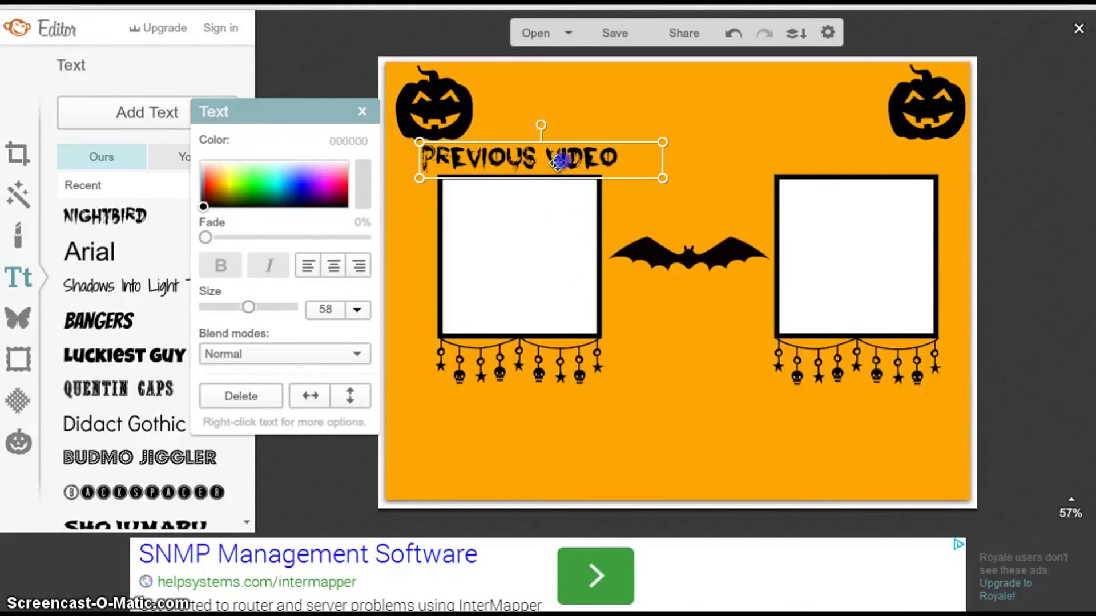
{"action": "left_click_drag", "start_coordinate": [557, 163], "coordinate": [567, 149]}
{"action": "left_click", "coordinate": [604, 95]}
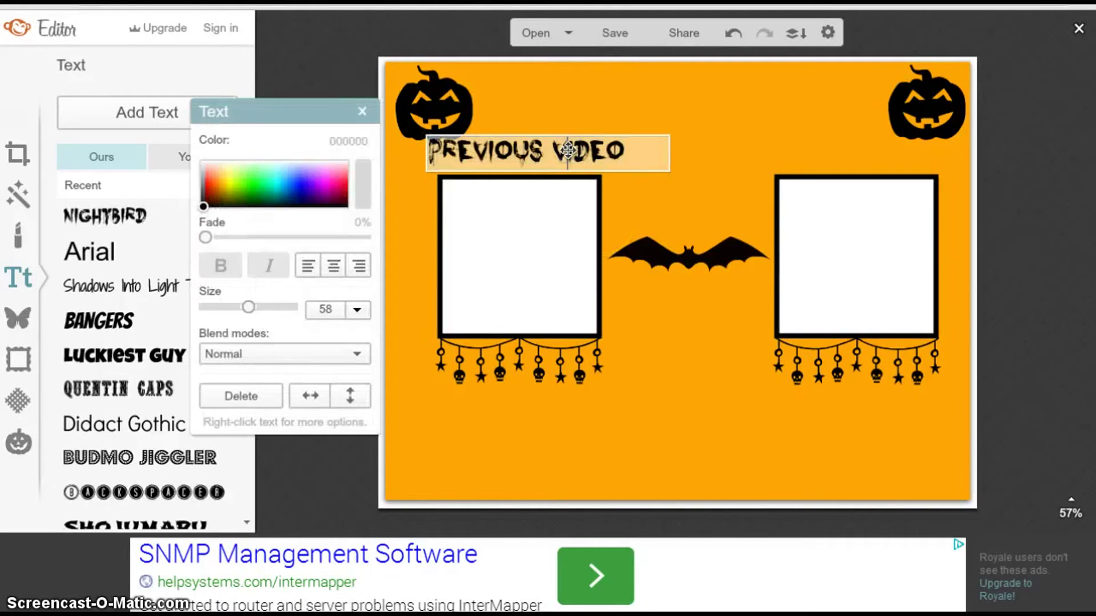
{"action": "left_click", "coordinate": [645, 147]}
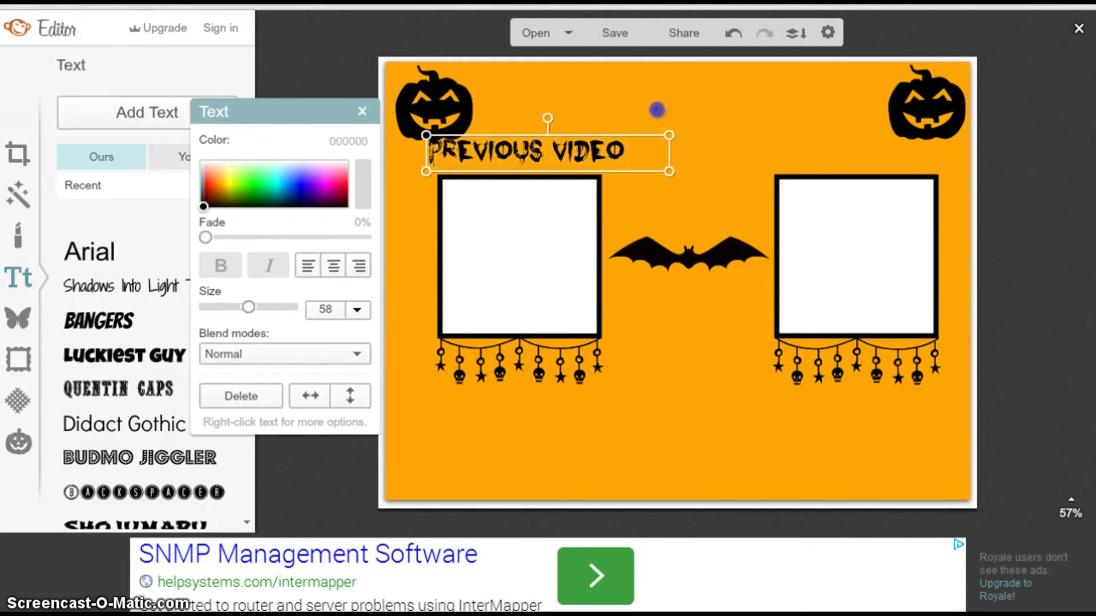
Step: Move the two pumpkins to the canvas's lower-left and lower-right corners and center the PREVIOUS VIDEO text over its square
{"action": "left_click", "coordinate": [444, 108]}
{"action": "left_click_drag", "start_coordinate": [443, 109], "coordinate": [451, 457]}
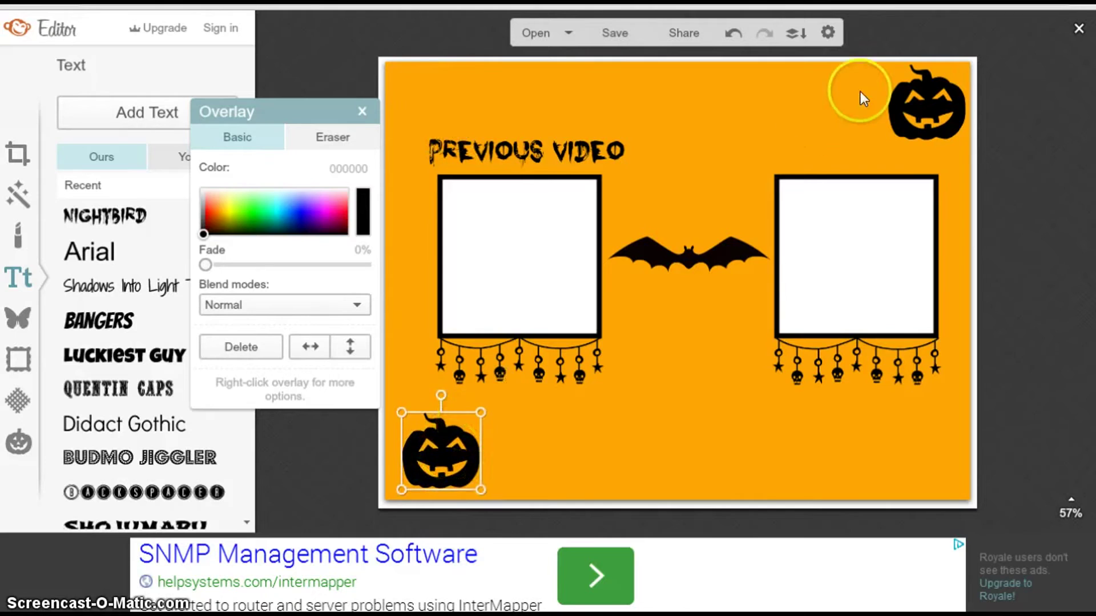
{"action": "left_click_drag", "start_coordinate": [940, 104], "coordinate": [936, 453]}
{"action": "left_click_drag", "start_coordinate": [556, 147], "coordinate": [550, 149]}
{"action": "left_click", "coordinate": [597, 97]}
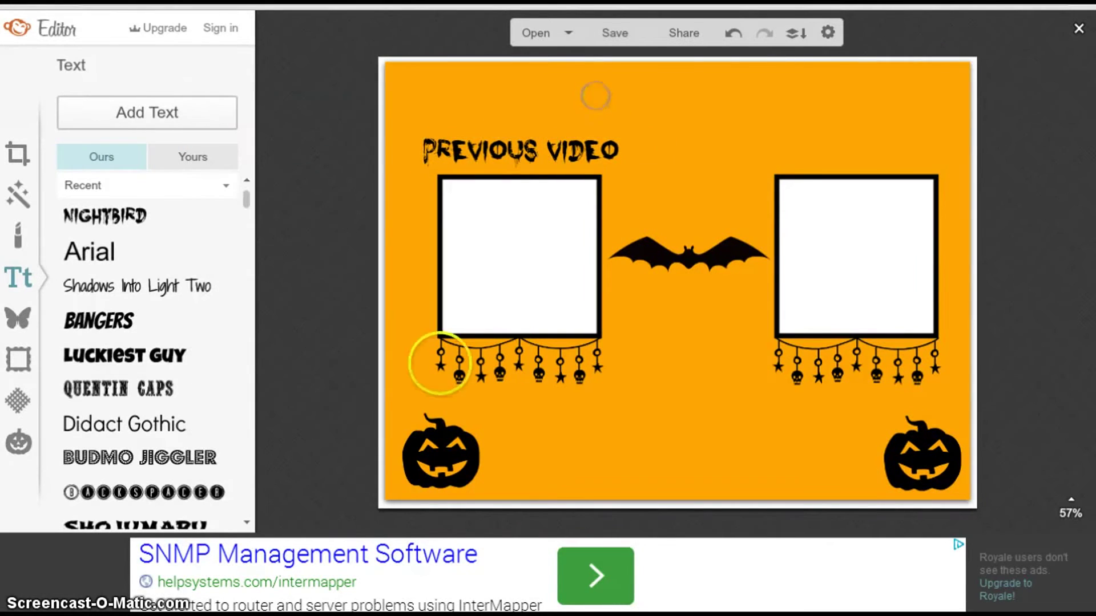
{"action": "left_click", "coordinate": [151, 111]}
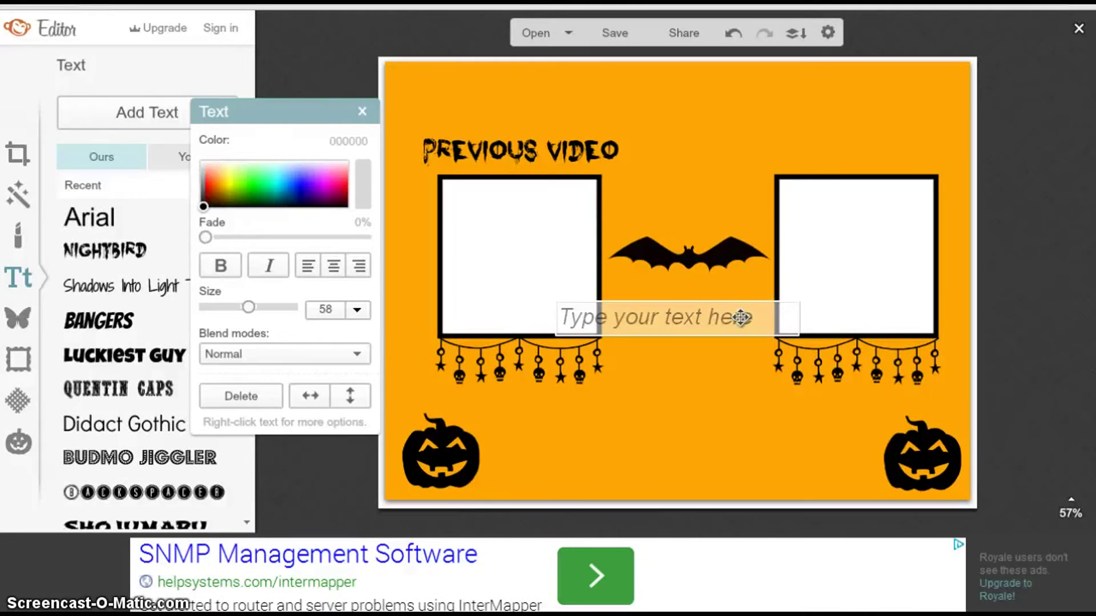
{"action": "type", "text": "Oh"}
{"action": "key", "text": "BackSpace"}
{"action": "key", "text": "BackSpace"}
{"action": "key", "text": "BackSpace"}
{"action": "left_click", "coordinate": [362, 112]}
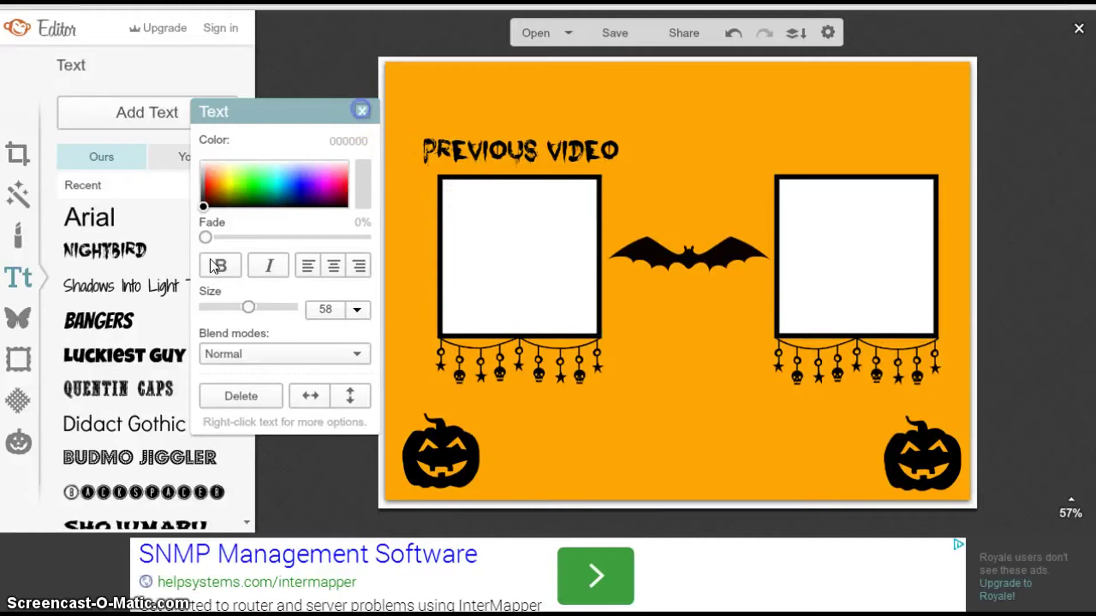
Step: Add a second text box reading "OTHER CHANNELS" in the Nightbird font
{"action": "left_click", "coordinate": [138, 252]}
{"action": "left_click", "coordinate": [146, 108]}
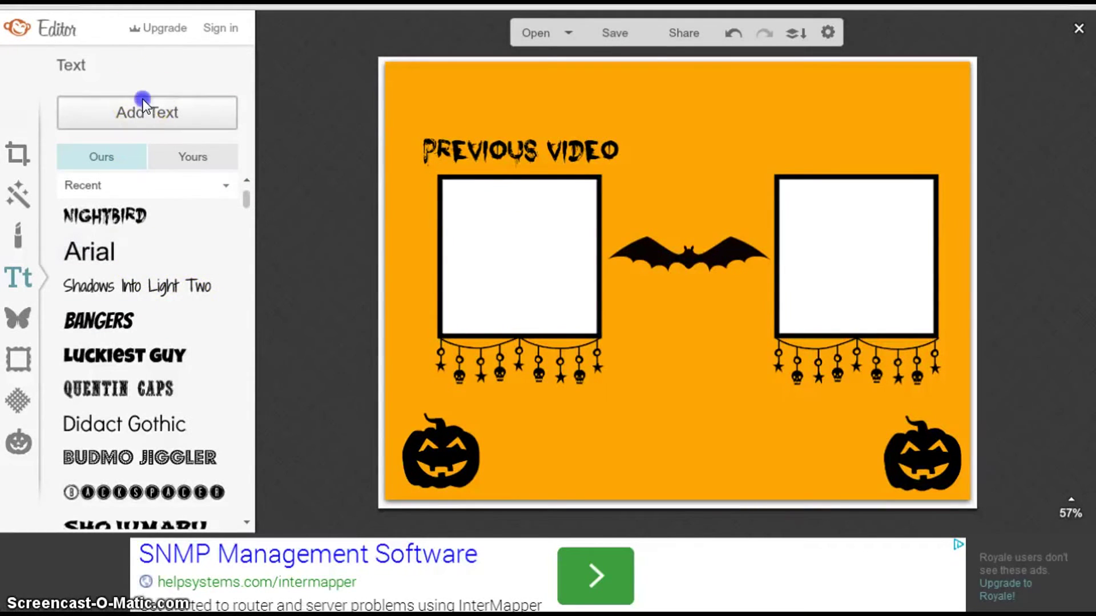
{"action": "left_click", "coordinate": [617, 330]}
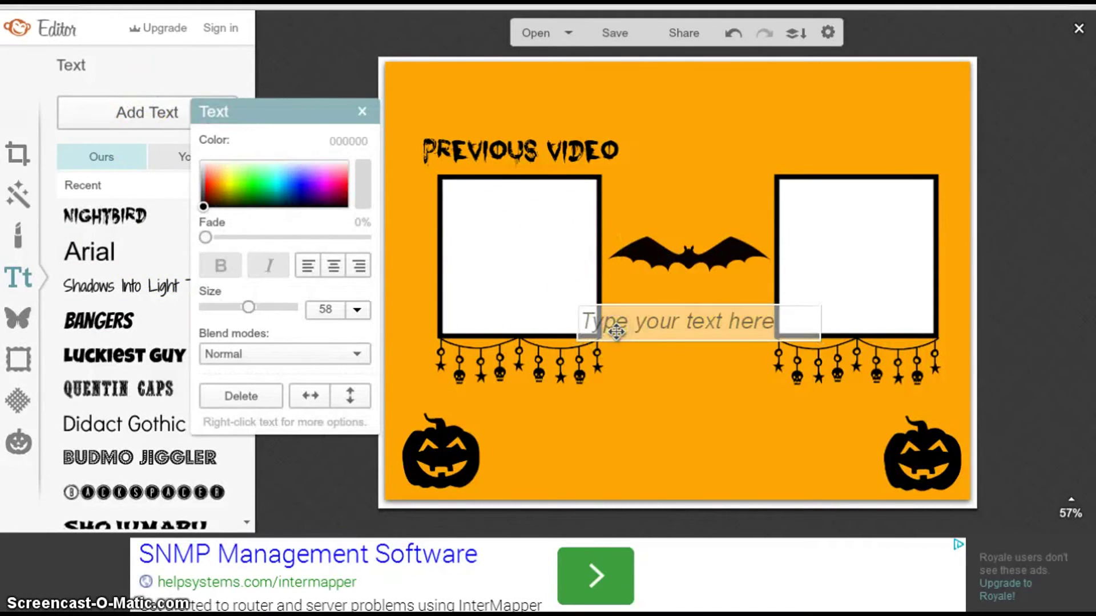
{"action": "type", "text": "OH"}
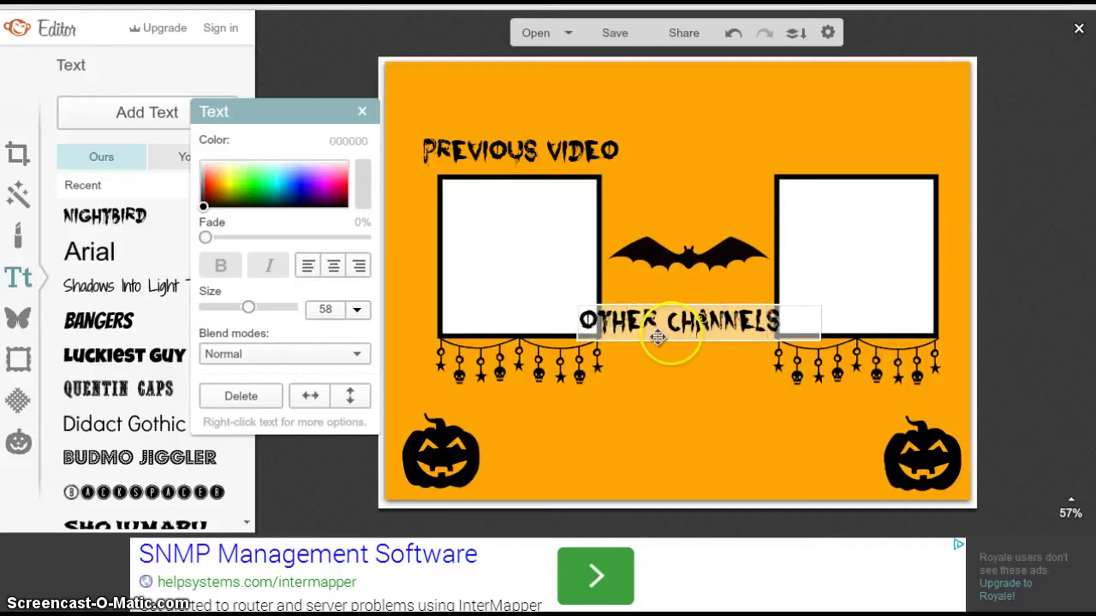
Step: Center the OTHER CHANNELS text just above the right white square
{"action": "left_click", "coordinate": [675, 354]}
{"action": "left_click_drag", "start_coordinate": [678, 323], "coordinate": [847, 164]}
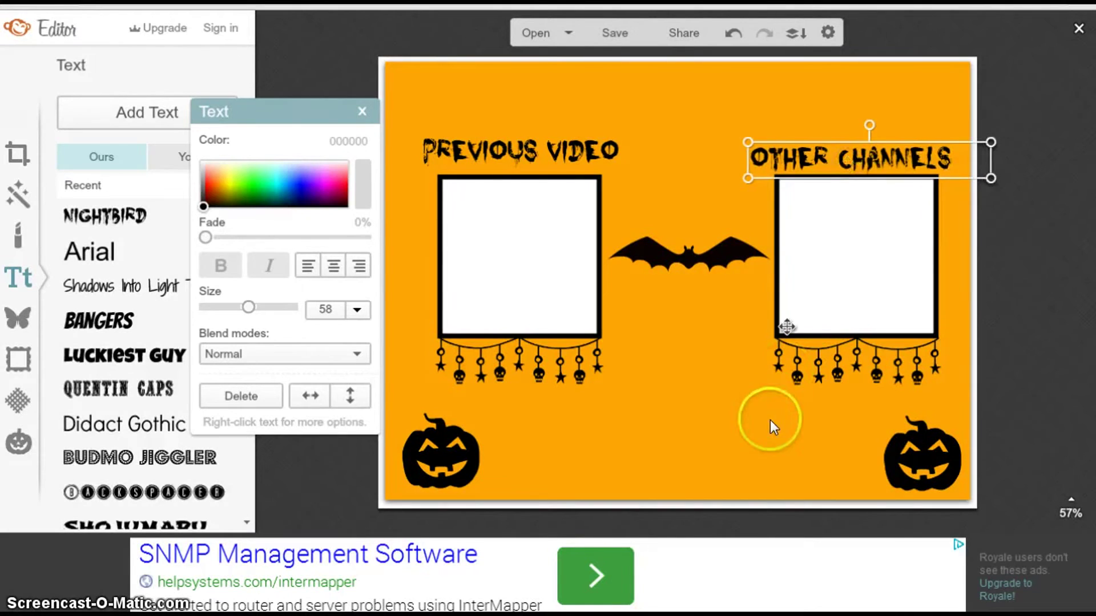
{"action": "left_click", "coordinate": [687, 426]}
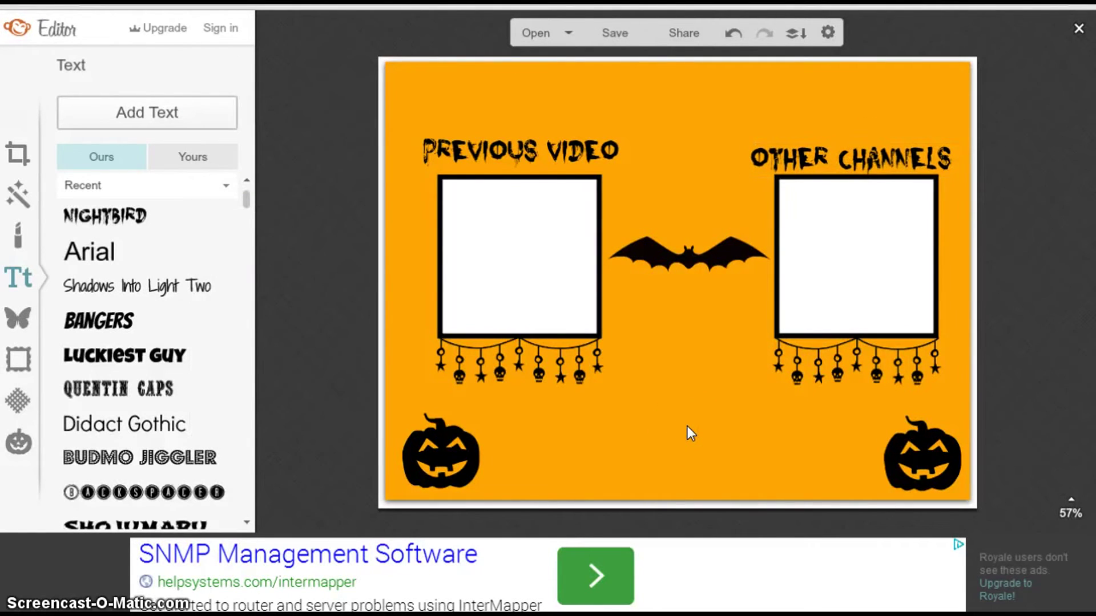
{"action": "left_click_drag", "start_coordinate": [785, 151], "coordinate": [786, 160]}
{"action": "left_click", "coordinate": [697, 149]}
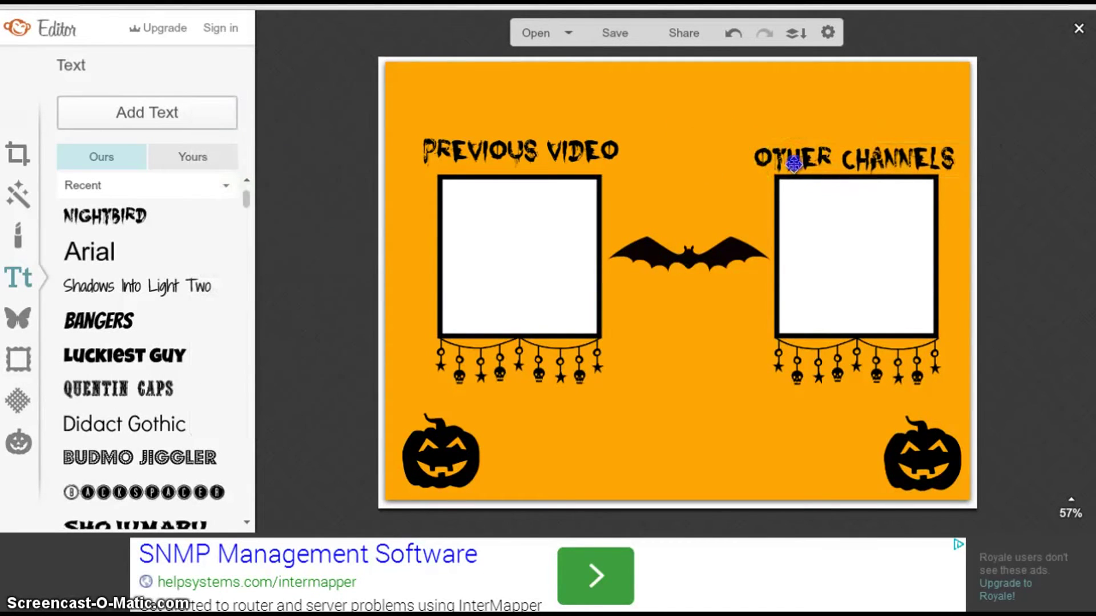
{"action": "left_click", "coordinate": [794, 164]}
{"action": "left_click_drag", "start_coordinate": [794, 162], "coordinate": [793, 161]}
{"action": "left_click", "coordinate": [717, 116]}
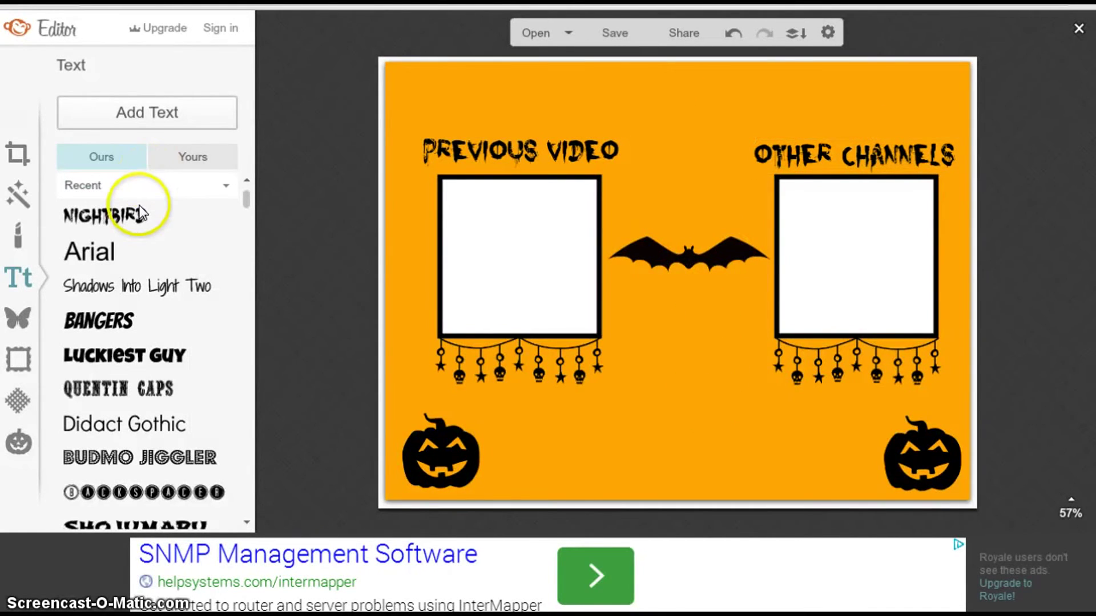
Step: Add a text box reading "HAPPY HALLOWEEN" in the Nightbird font and move it to the canvas's upper center
{"action": "left_click", "coordinate": [155, 114]}
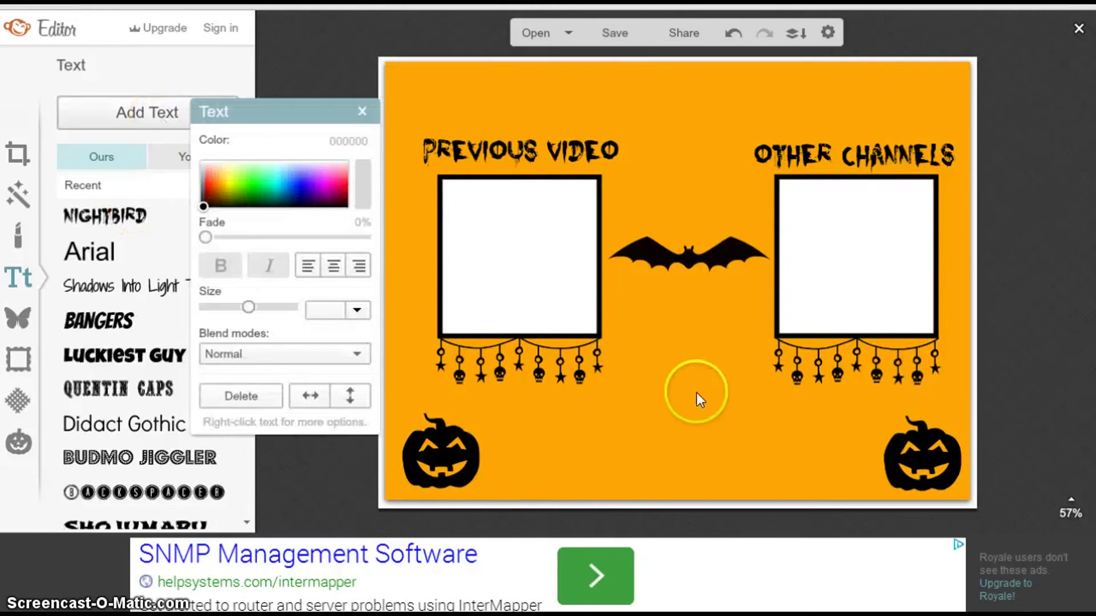
{"action": "left_click", "coordinate": [690, 322]}
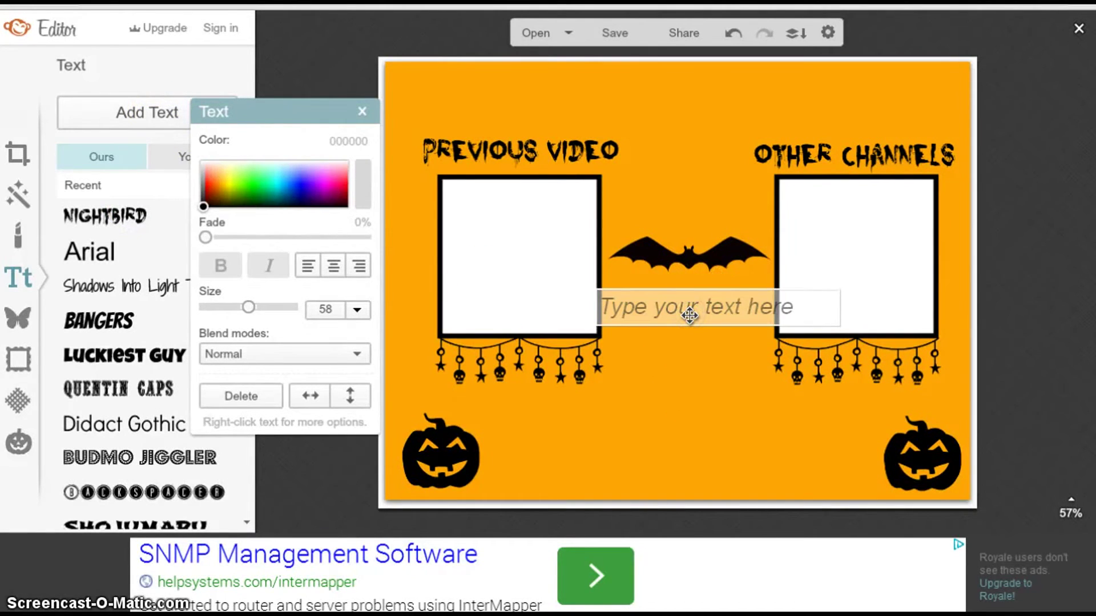
{"action": "type", "text": "HAPPY "}
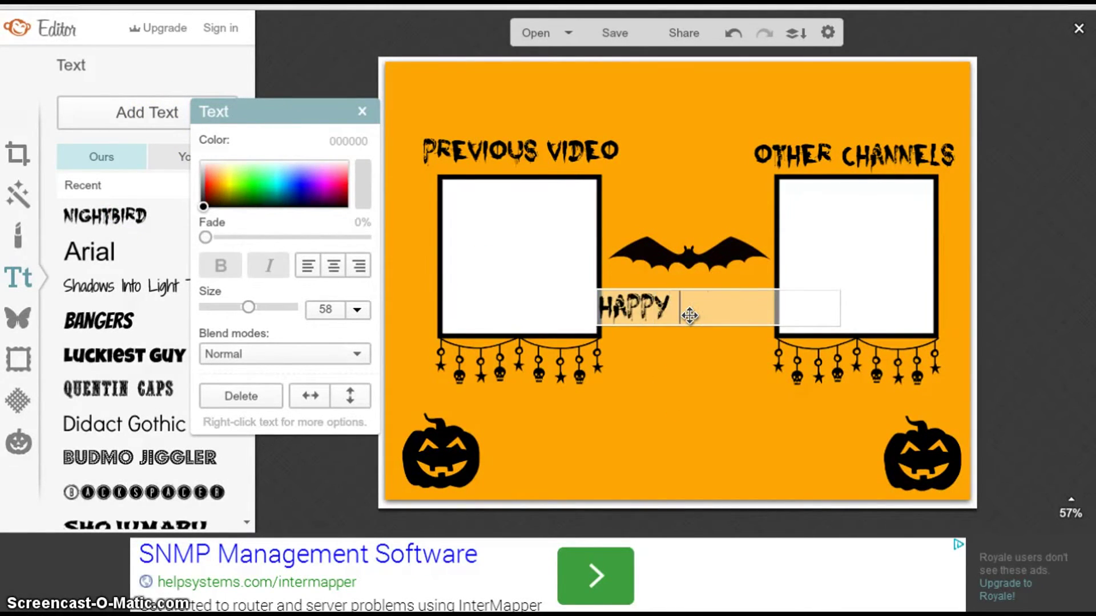
{"action": "type", "text": "HALLOW"}
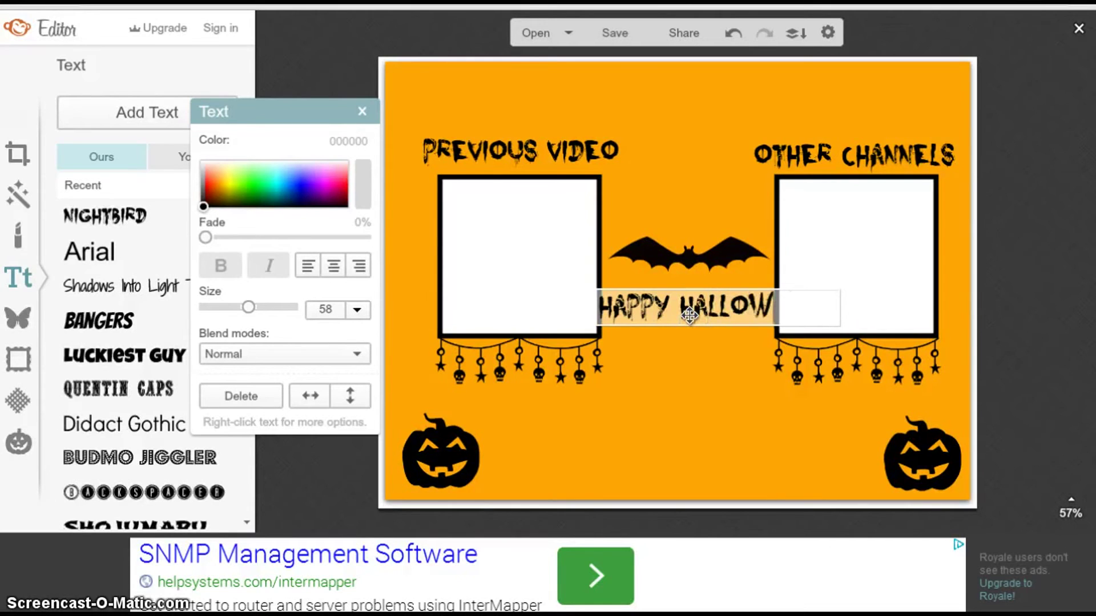
{"action": "type", "text": "EEN"}
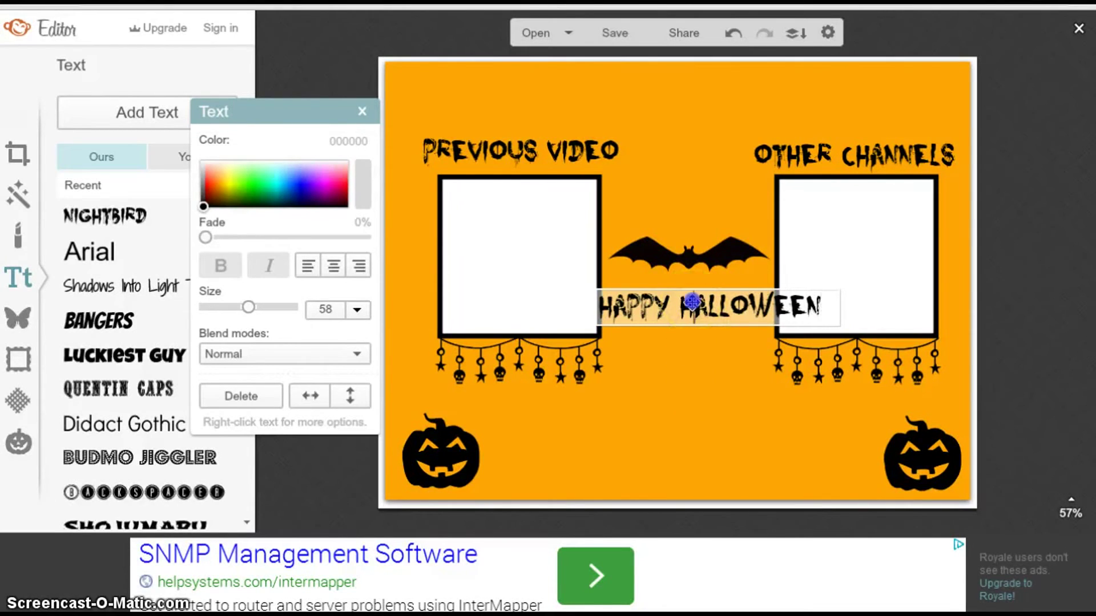
{"action": "left_click", "coordinate": [760, 353]}
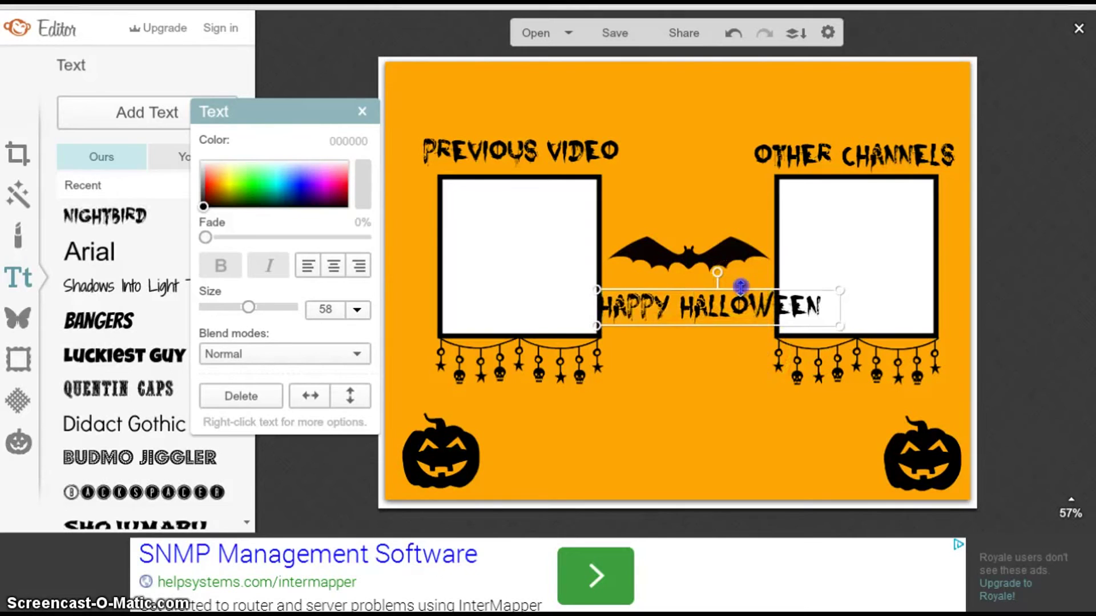
{"action": "left_click_drag", "start_coordinate": [711, 299], "coordinate": [684, 101]}
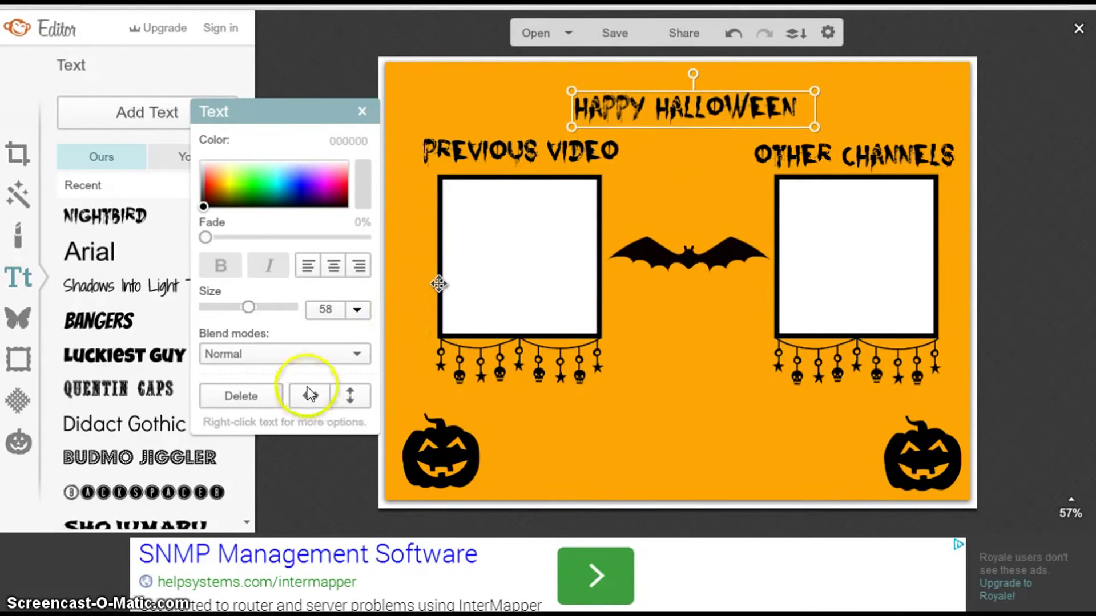
Step: Set the HAPPY HALLOWEEN text size to 64, widen its box and move it up near the canvas's upper edge
{"action": "left_click", "coordinate": [358, 310]}
{"action": "left_click", "coordinate": [328, 371]}
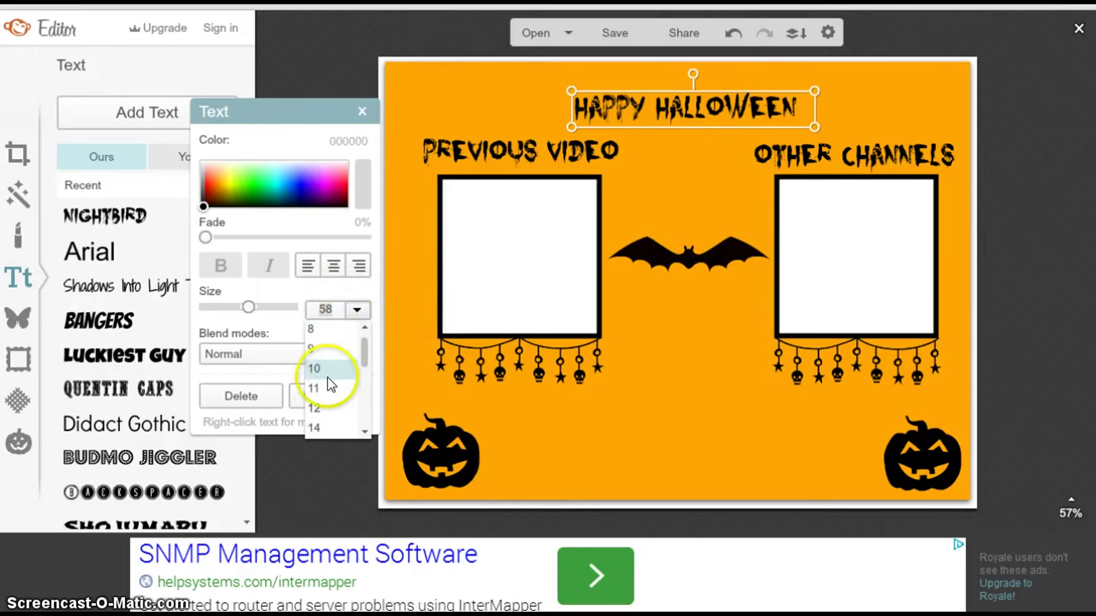
{"action": "left_click_drag", "start_coordinate": [362, 348], "coordinate": [320, 389]}
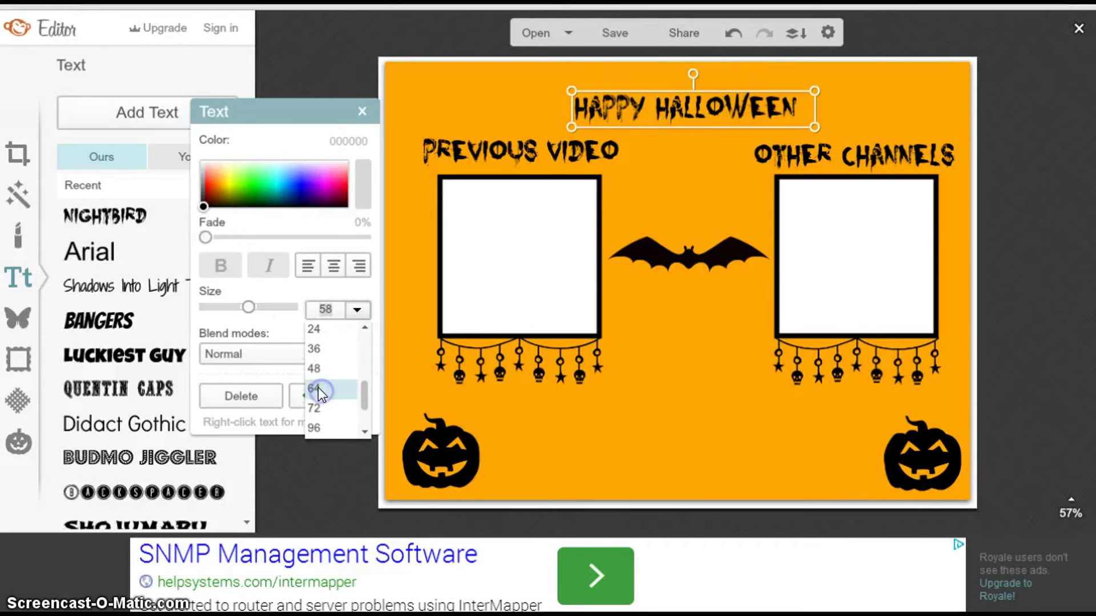
{"action": "left_click", "coordinate": [321, 392]}
{"action": "left_click", "coordinate": [653, 106]}
{"action": "left_click_drag", "start_coordinate": [568, 94], "coordinate": [494, 94]}
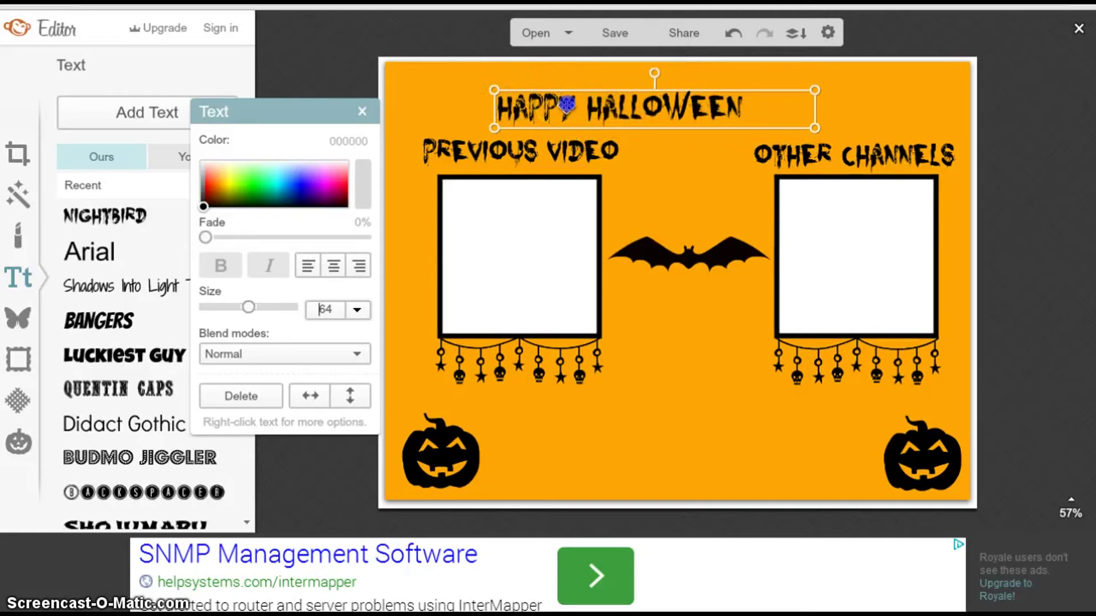
{"action": "left_click_drag", "start_coordinate": [567, 105], "coordinate": [636, 86]}
Step: Widen the HAPPY HALLOWEEN text box further, try sizes 144 and 72, and set the text size to 96
{"action": "left_click", "coordinate": [356, 309]}
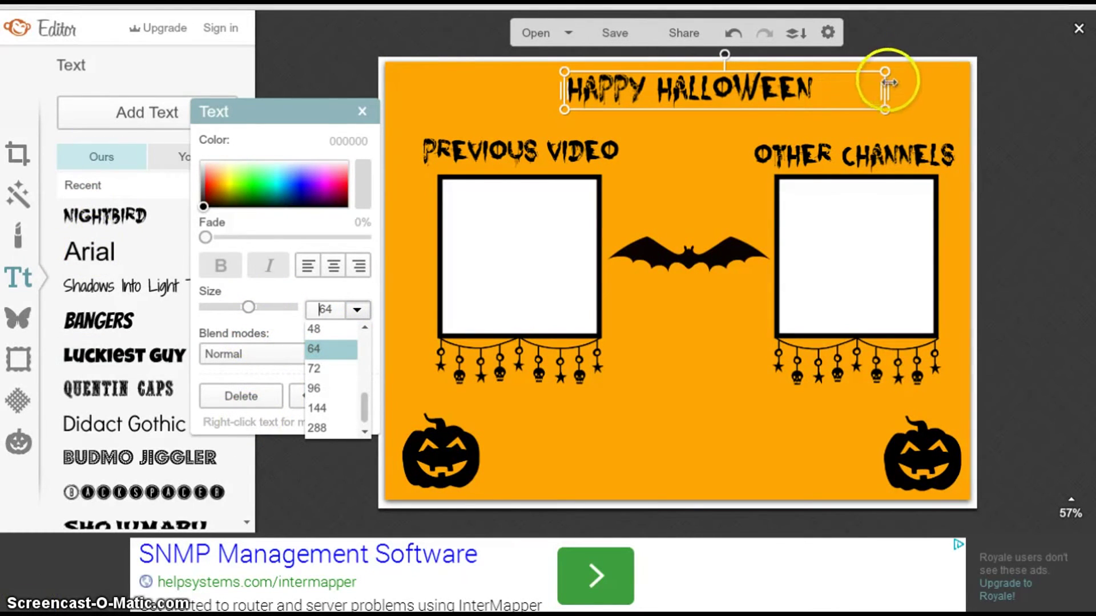
{"action": "left_click_drag", "start_coordinate": [886, 78], "coordinate": [915, 84]}
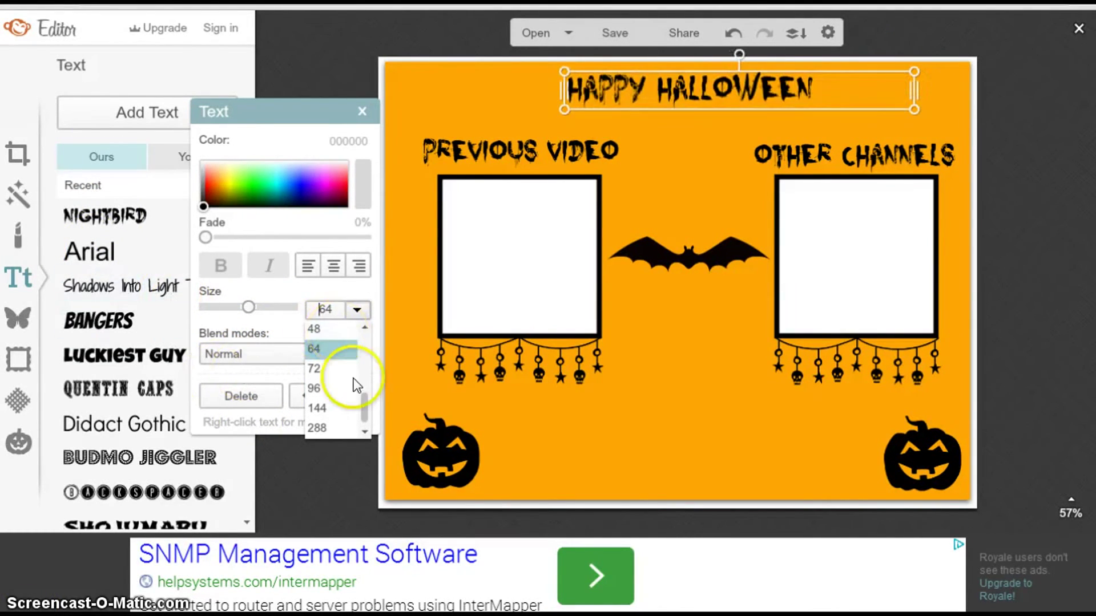
{"action": "left_click", "coordinate": [323, 407]}
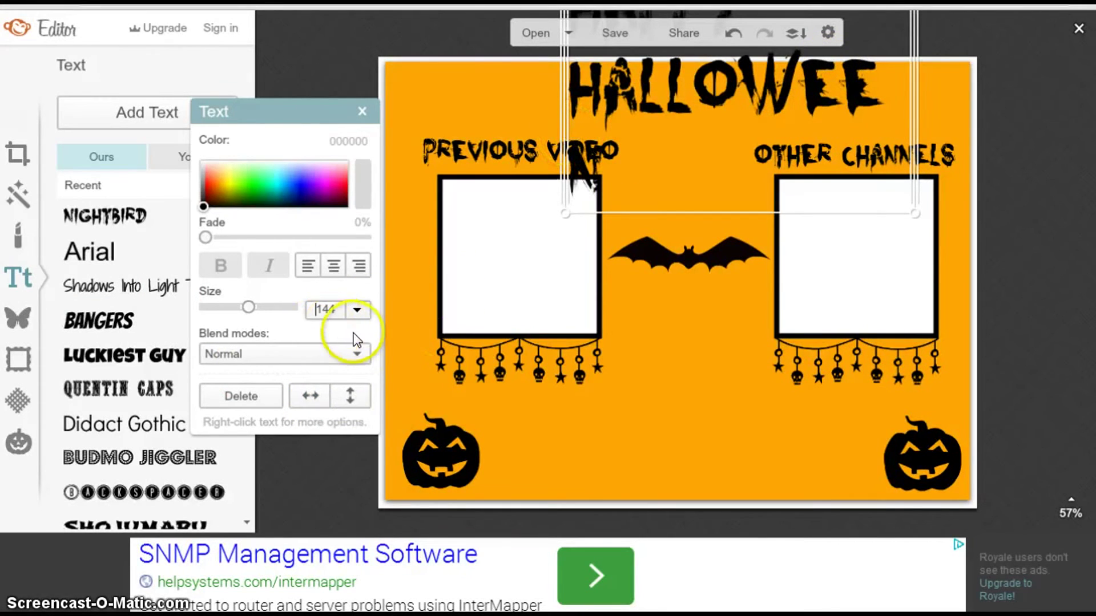
{"action": "left_click", "coordinate": [355, 310]}
{"action": "left_click", "coordinate": [324, 365]}
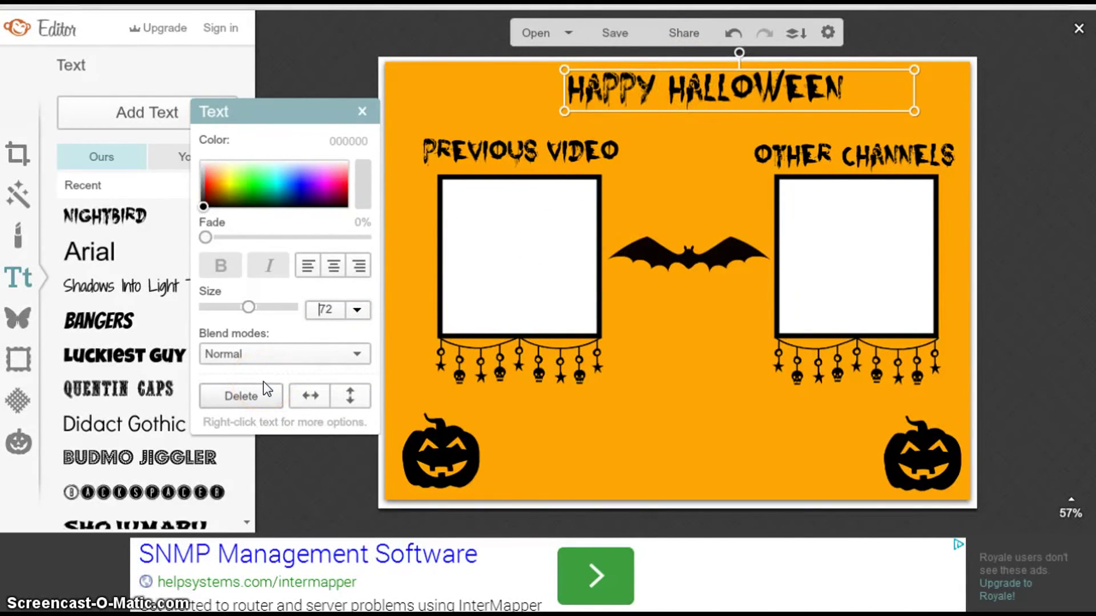
{"action": "left_click", "coordinate": [353, 313]}
{"action": "left_click", "coordinate": [323, 384]}
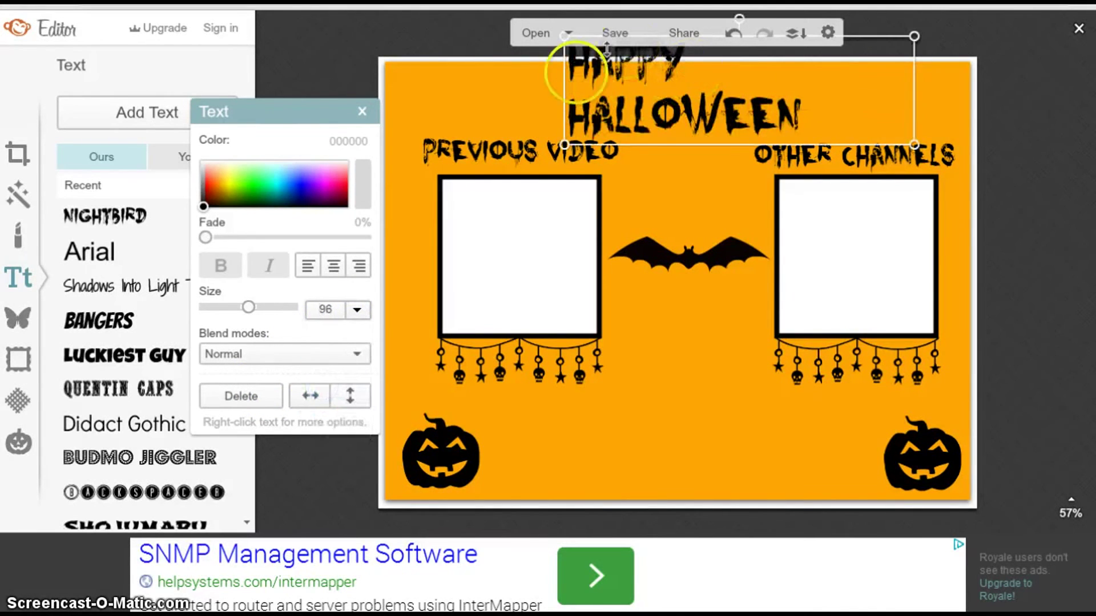
Step: Widen the HAPPY HALLOWEEN box to fit the title on one line and center it along the canvas's upper edge
{"action": "mouse_move", "coordinate": [544, 93]}
{"action": "left_mouse_down"}
{"action": "mouse_move", "coordinate": [460, 98]}
{"action": "mouse_move", "coordinate": [557, 92]}
{"action": "left_mouse_up"}
{"action": "left_click", "coordinate": [1034, 131]}
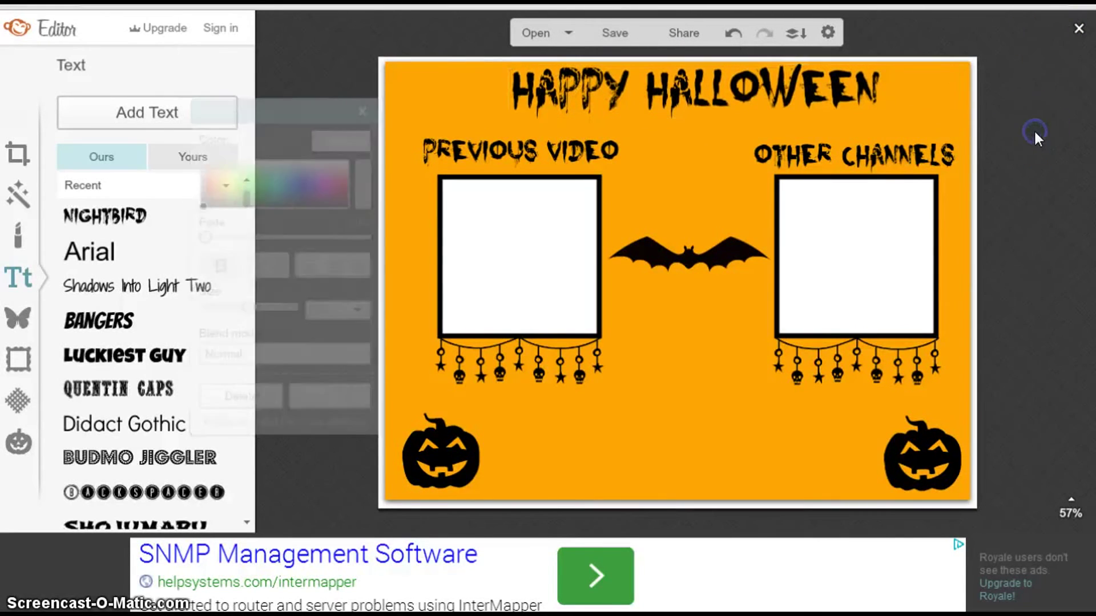
{"action": "left_click", "coordinate": [713, 98]}
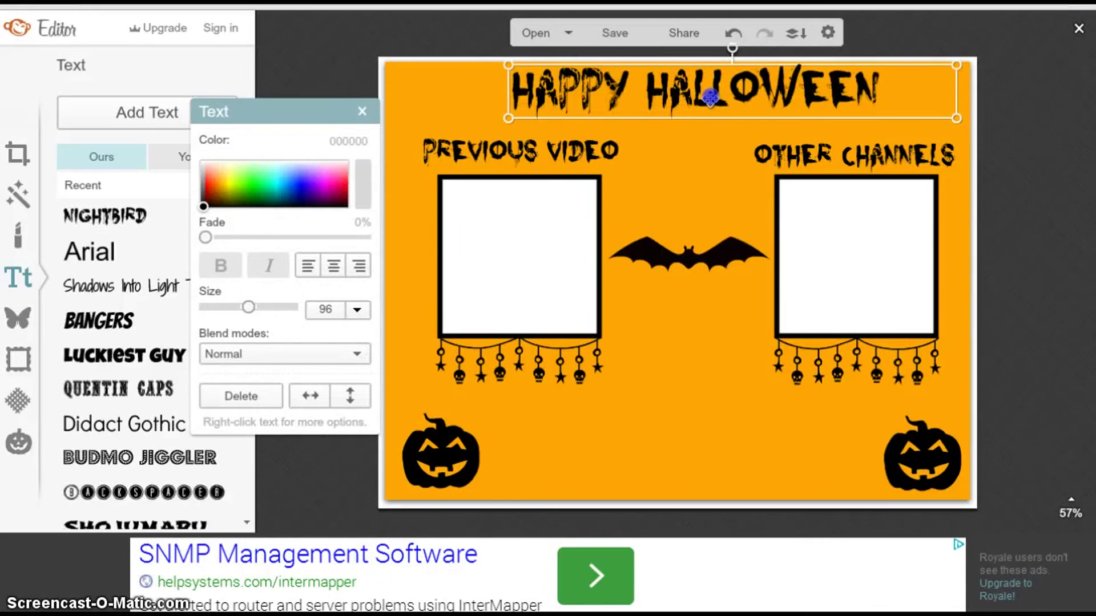
{"action": "left_click", "coordinate": [1021, 136]}
{"action": "left_click", "coordinate": [918, 177]}
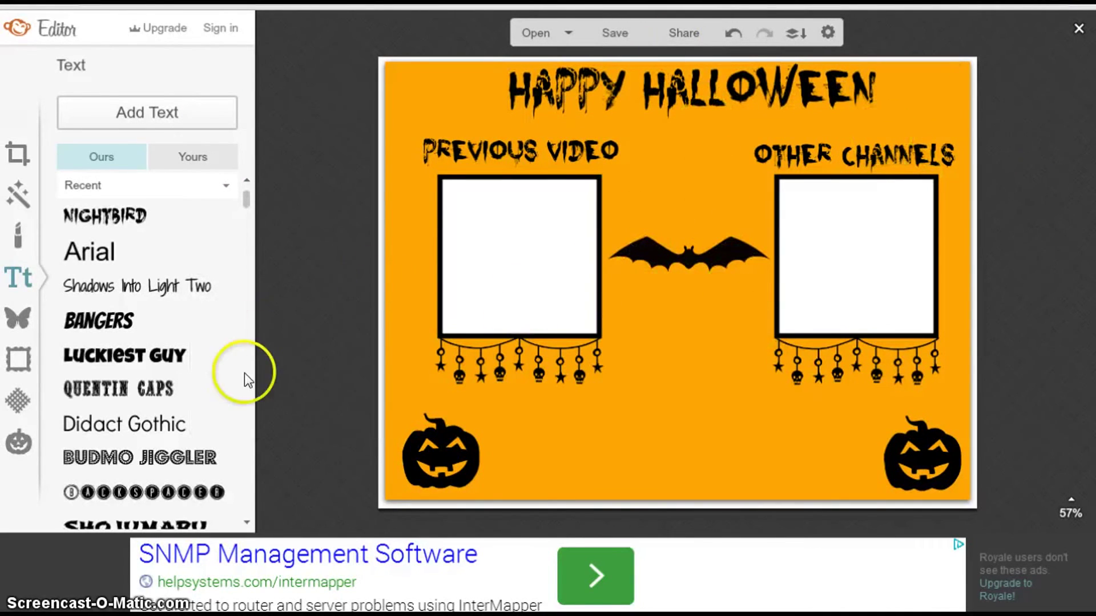
Step: Try a thin curled mustache overlay from the Facial Hair set, placed between the two pumpkins
{"action": "left_click", "coordinate": [26, 330]}
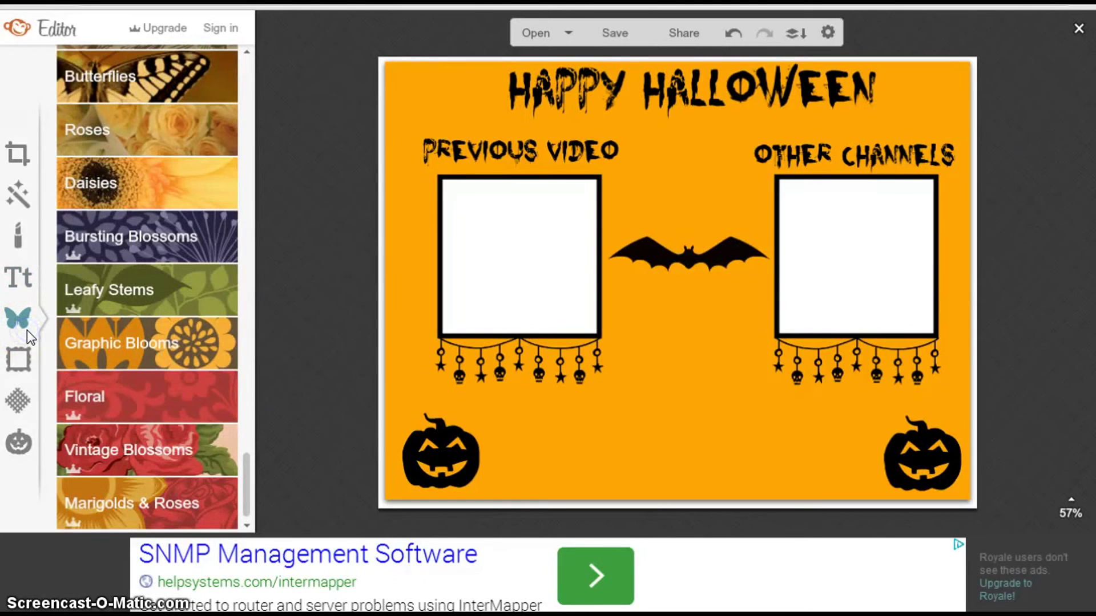
{"action": "left_click", "coordinate": [247, 481]}
{"action": "left_click_drag", "start_coordinate": [248, 482], "coordinate": [238, 349]}
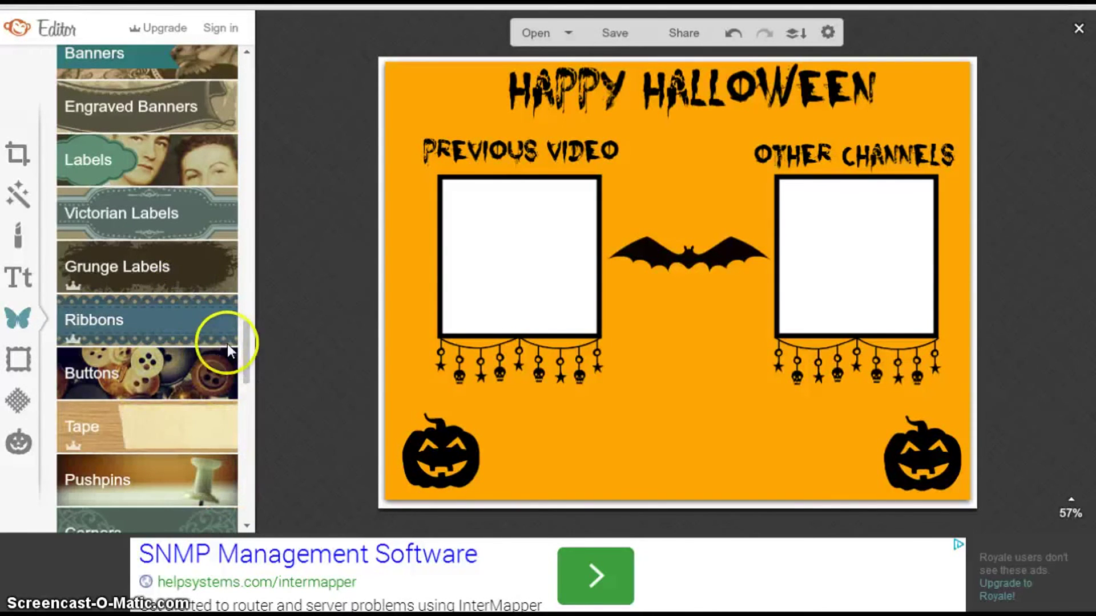
{"action": "left_click_drag", "start_coordinate": [249, 340], "coordinate": [201, 160]}
{"action": "left_click", "coordinate": [193, 201]}
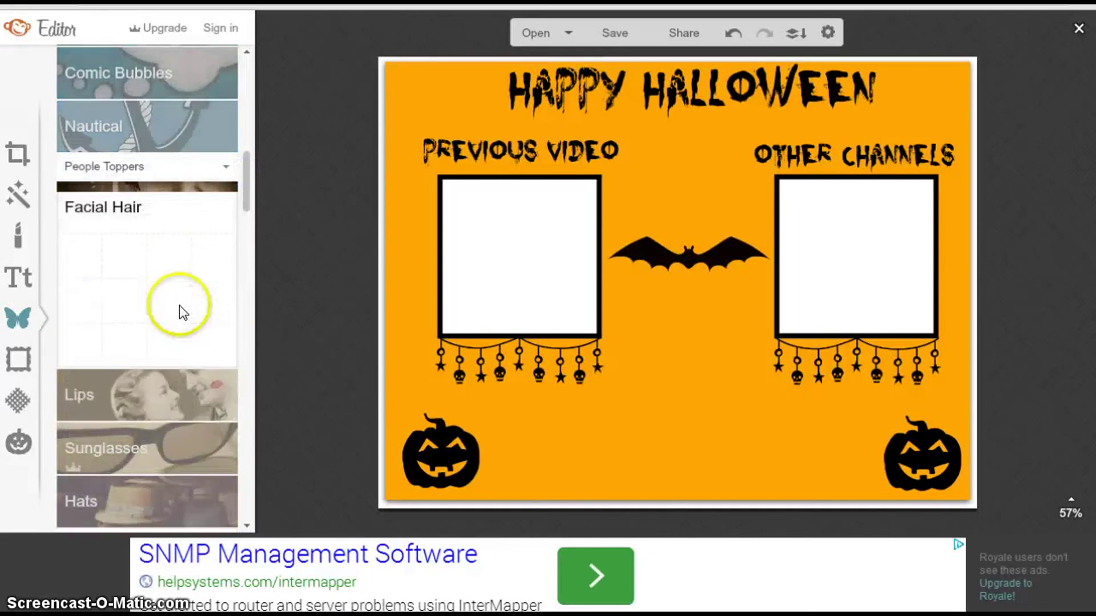
{"action": "left_click", "coordinate": [175, 201]}
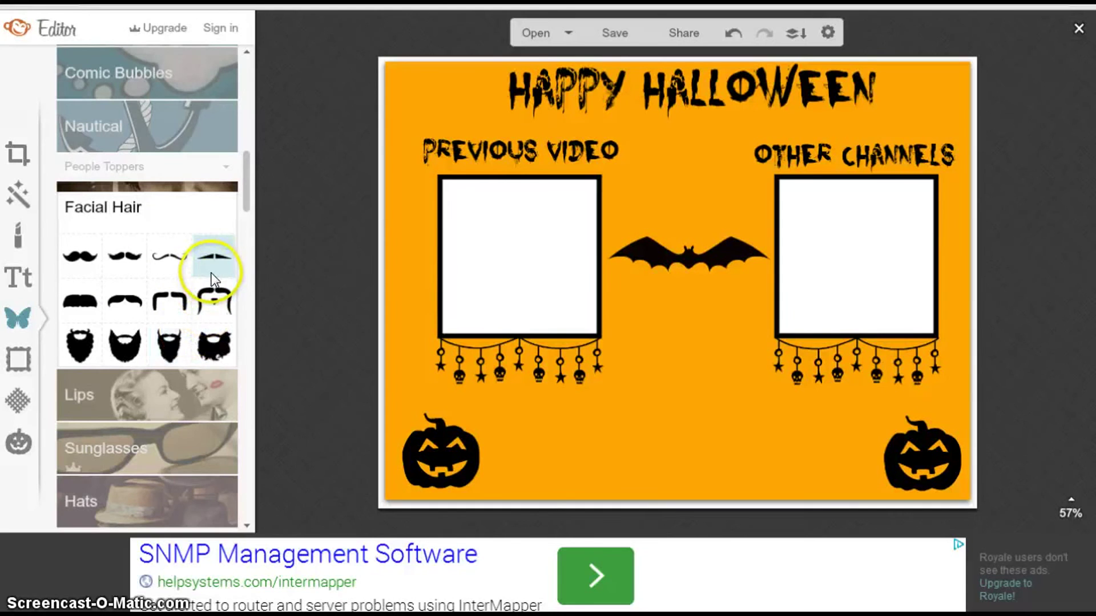
{"action": "left_click", "coordinate": [185, 262]}
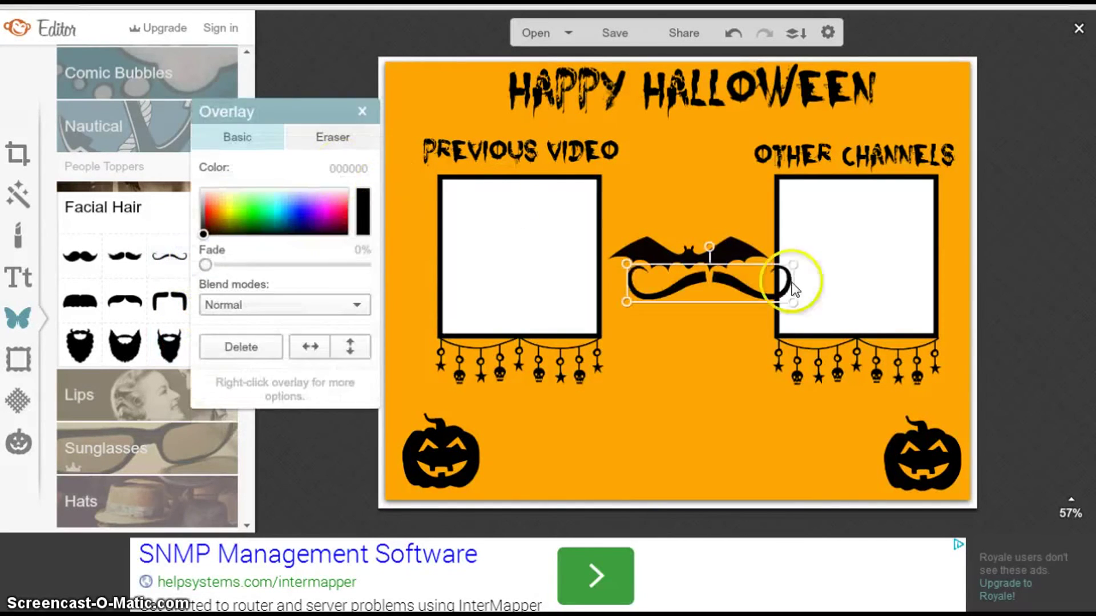
{"action": "left_click_drag", "start_coordinate": [708, 288], "coordinate": [694, 452]}
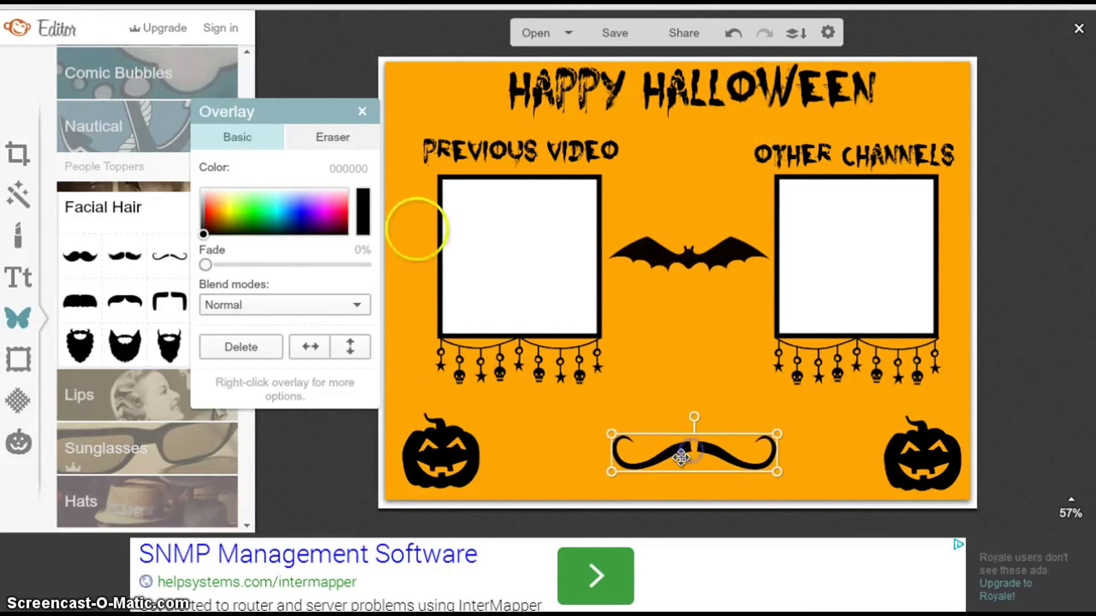
Step: Delete the mustache overlay from between the pumpkins
{"action": "left_click", "coordinate": [364, 110]}
{"action": "left_click", "coordinate": [660, 436]}
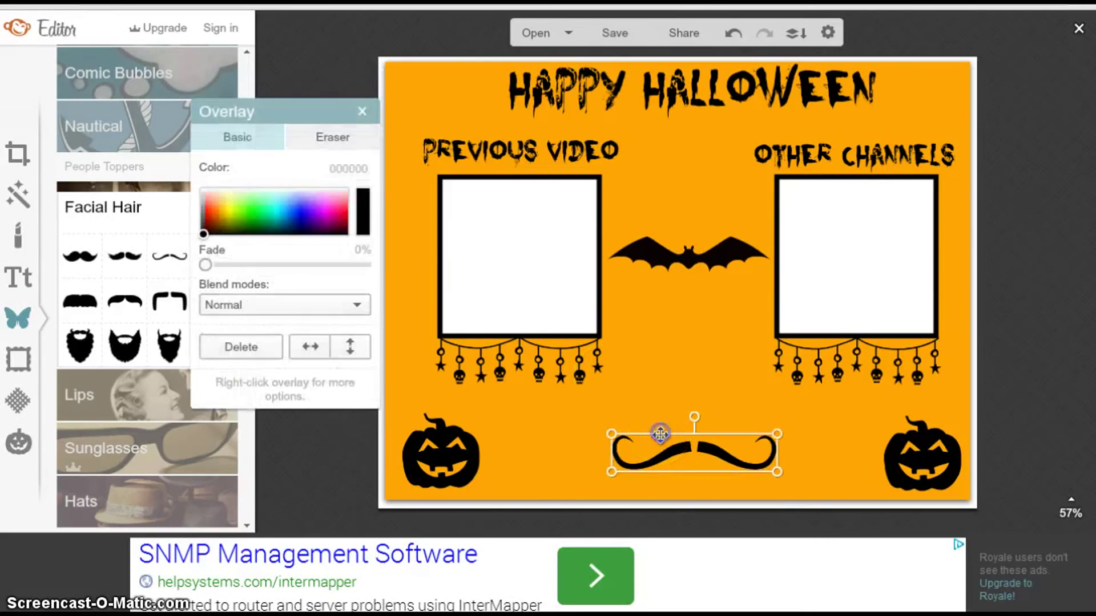
{"action": "key", "text": "Delete"}
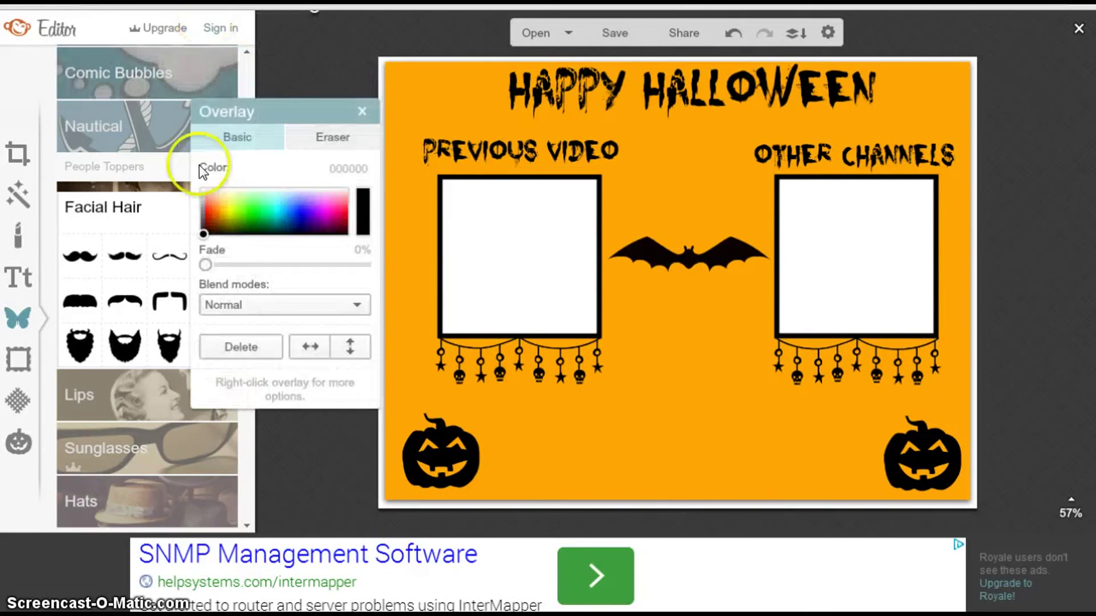
{"action": "left_click", "coordinate": [18, 197]}
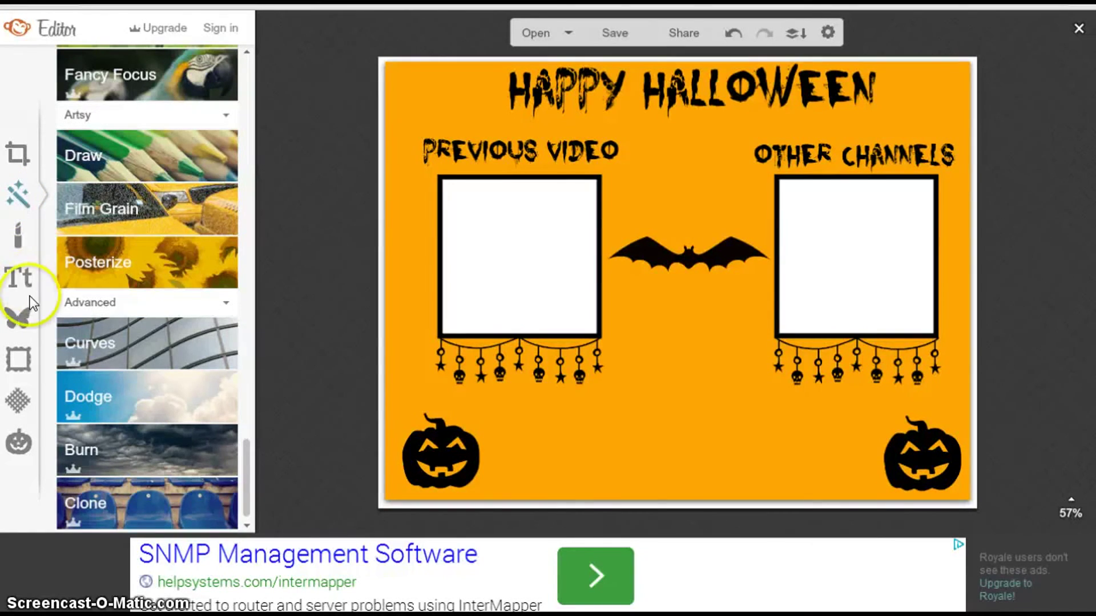
Step: Add a text box reading "DON'T FORGET TO SUBSCRIBE!" in the Nightbird font
{"action": "left_click", "coordinate": [19, 278]}
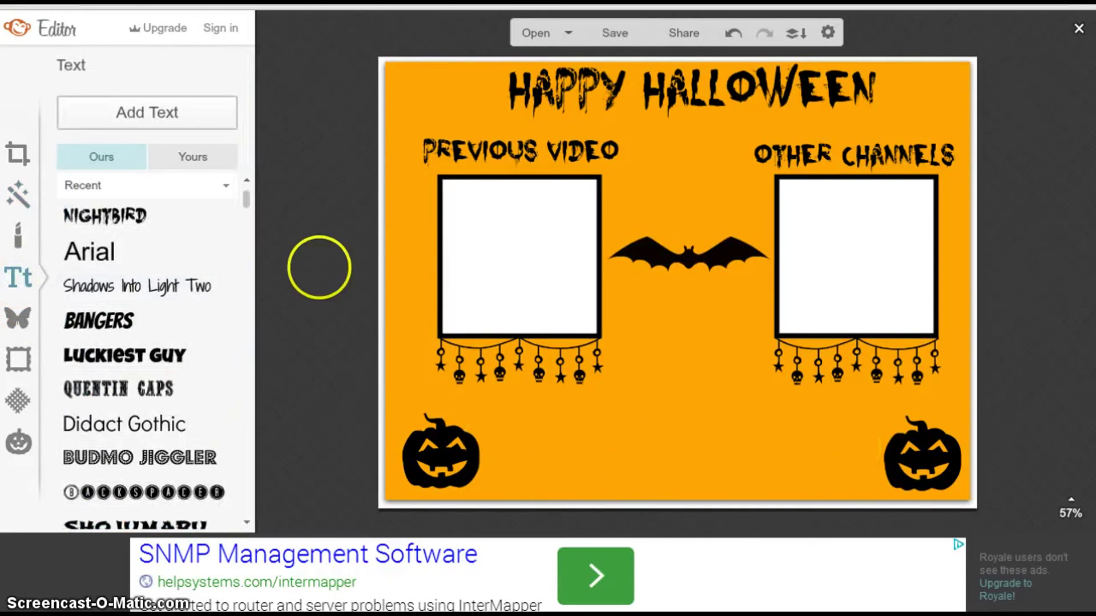
{"action": "left_click", "coordinate": [175, 100]}
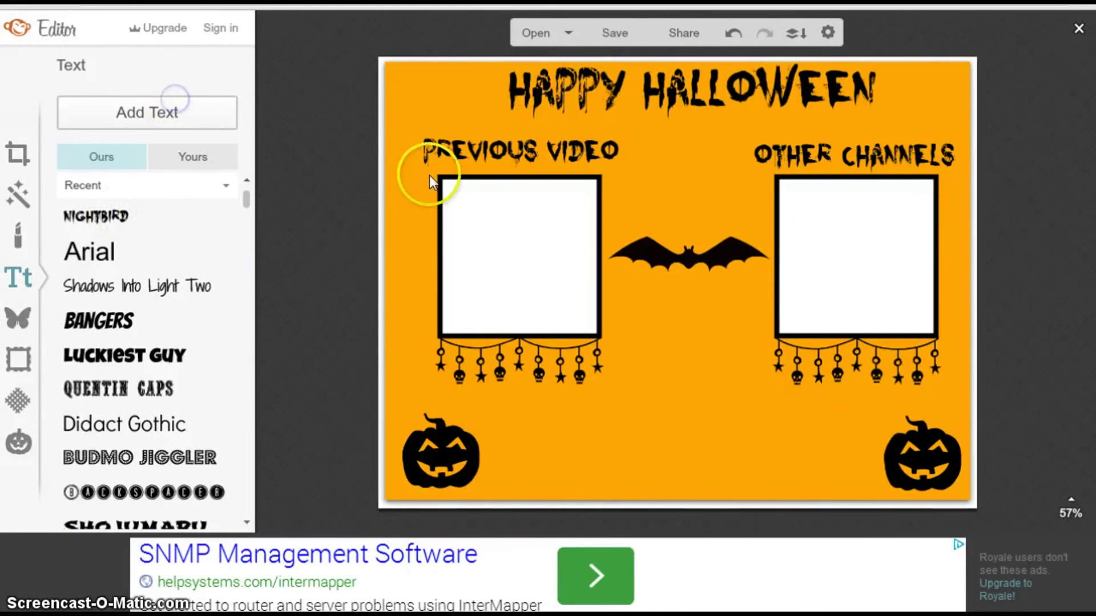
{"action": "left_click", "coordinate": [625, 268]}
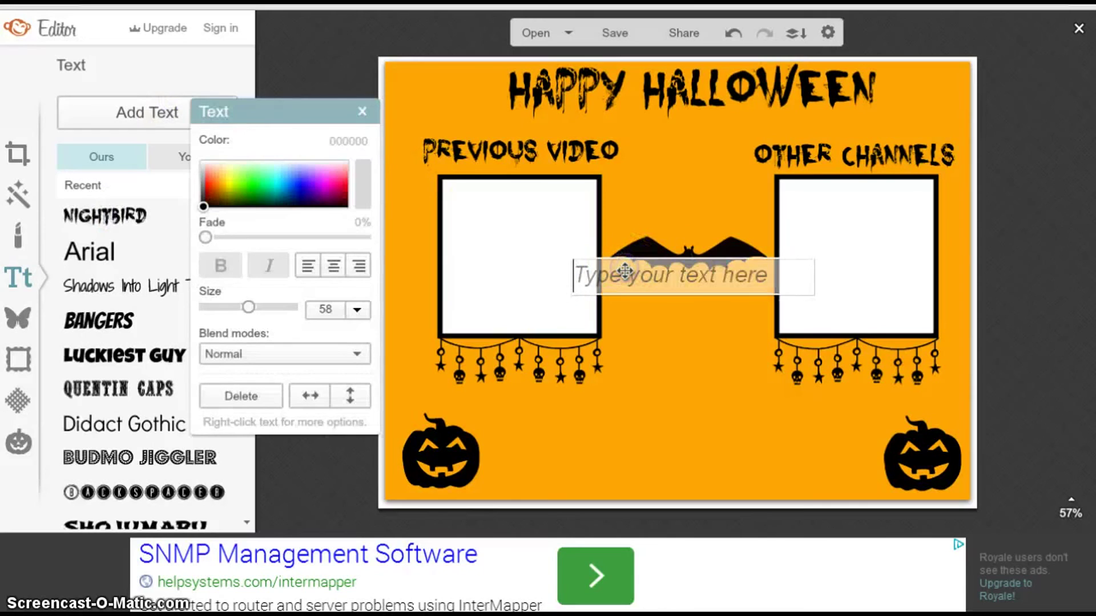
{"action": "type", "text": "DON"}
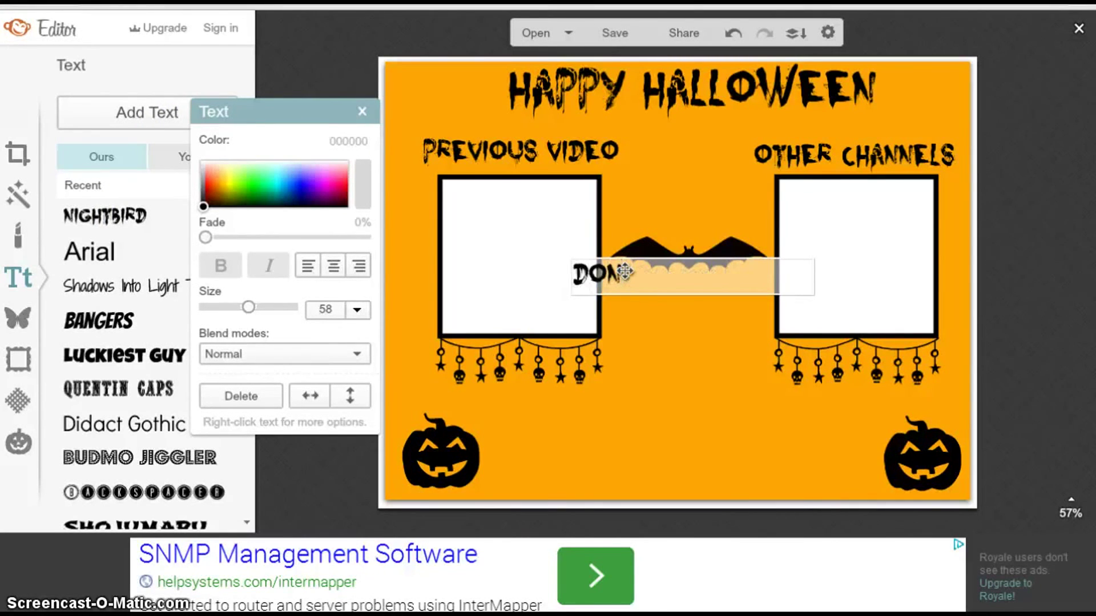
{"action": "type", "text": "'T FOR"}
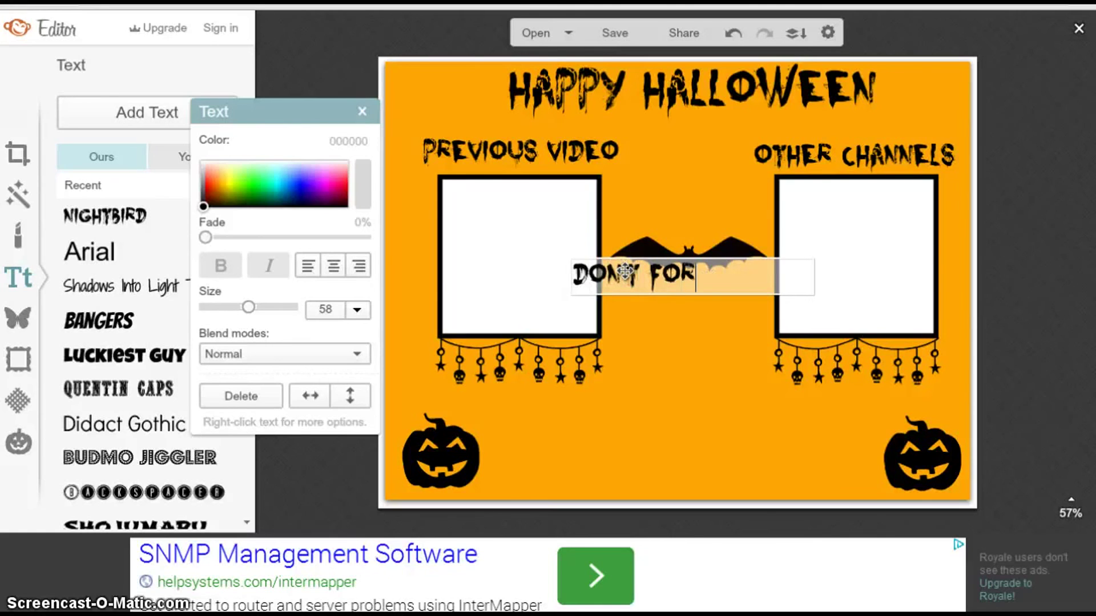
{"action": "type", "text": "GET TO SU"}
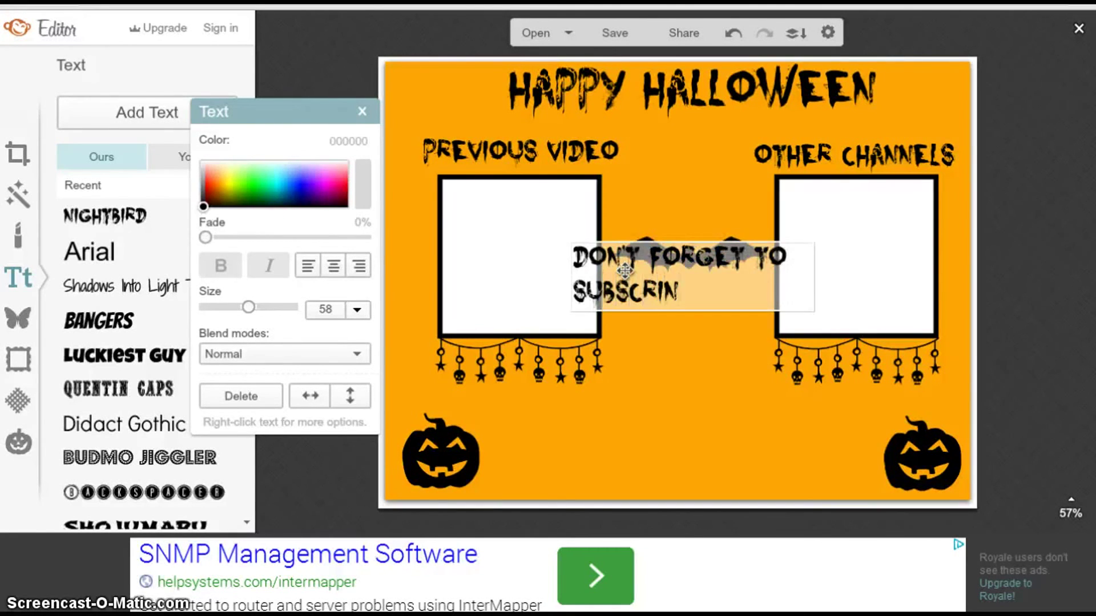
{"action": "type", "text": "BSCRIBE"}
{"action": "left_click", "coordinate": [772, 291]}
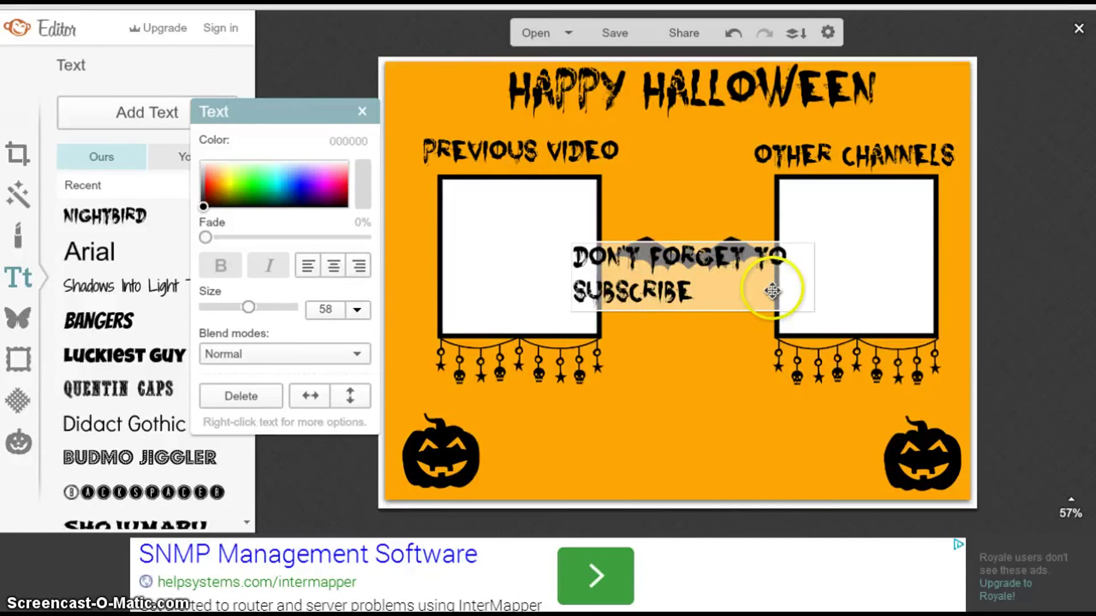
{"action": "type", "text": "!"}
{"action": "left_click", "coordinate": [815, 276]}
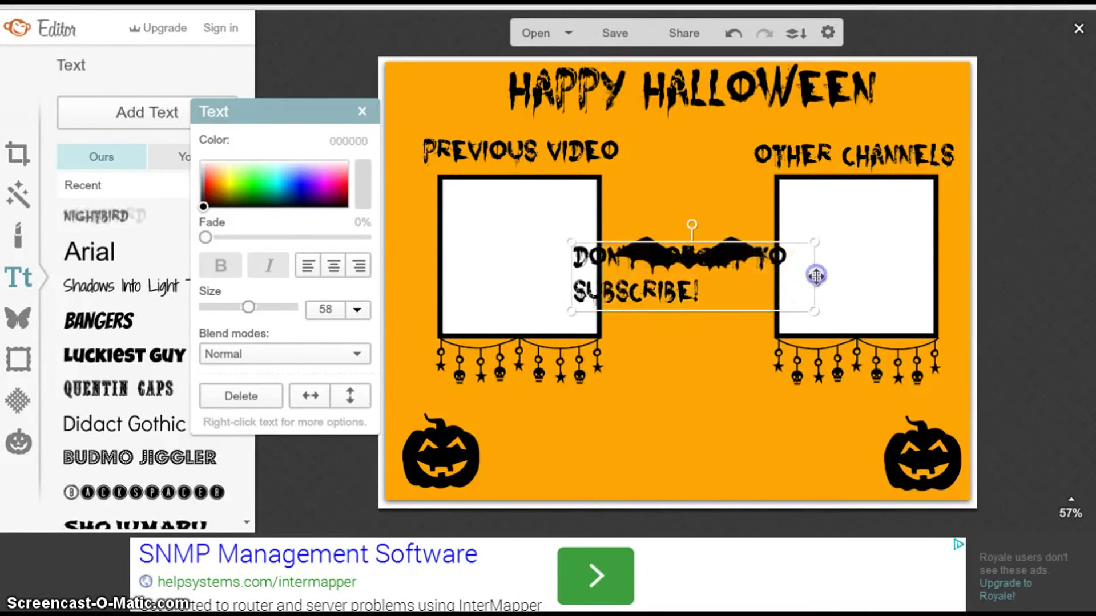
Step: Move the DON'T FORGET TO SUBSCRIBE! text to the lower center between the pumpkins and open its font size choices
{"action": "left_click", "coordinate": [536, 276]}
{"action": "double_click", "coordinate": [685, 290]}
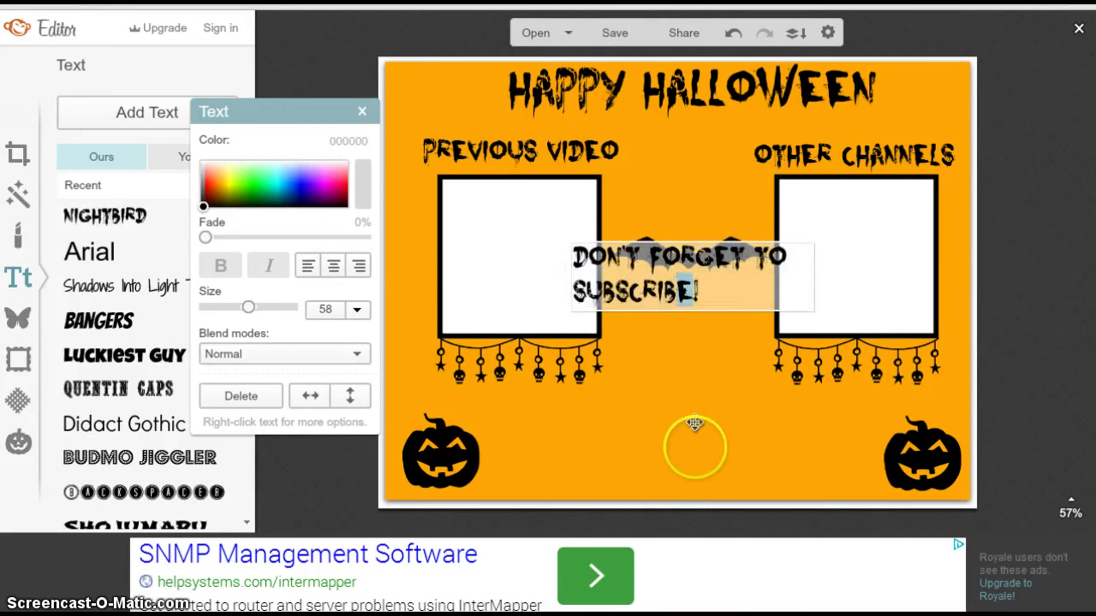
{"action": "left_click_drag", "start_coordinate": [721, 289], "coordinate": [759, 409]}
{"action": "left_click", "coordinate": [358, 310]}
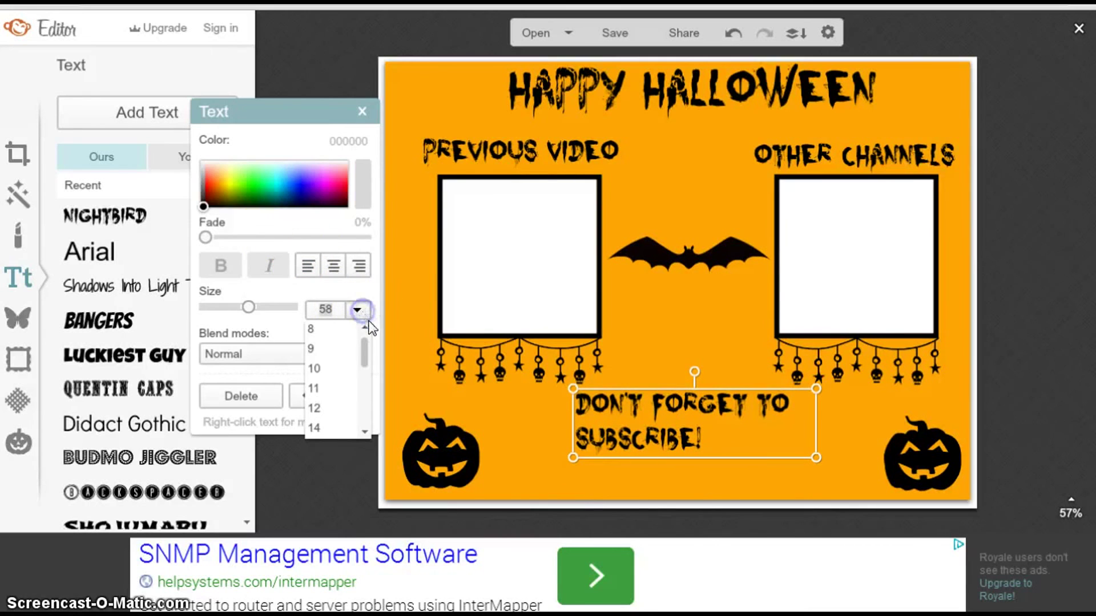